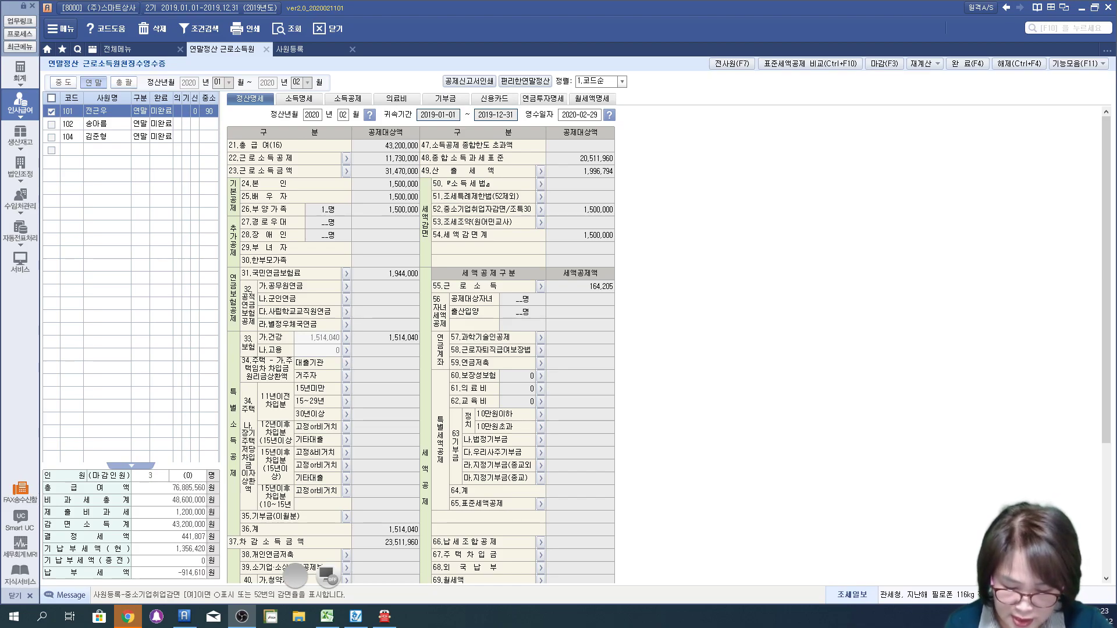
Mark rows 22–23, deduction blocks 24–30 and 31–33, 48.종합소득과세표준 and 49.산출세액 with the screen pen, and clear the marks
click(327, 573)
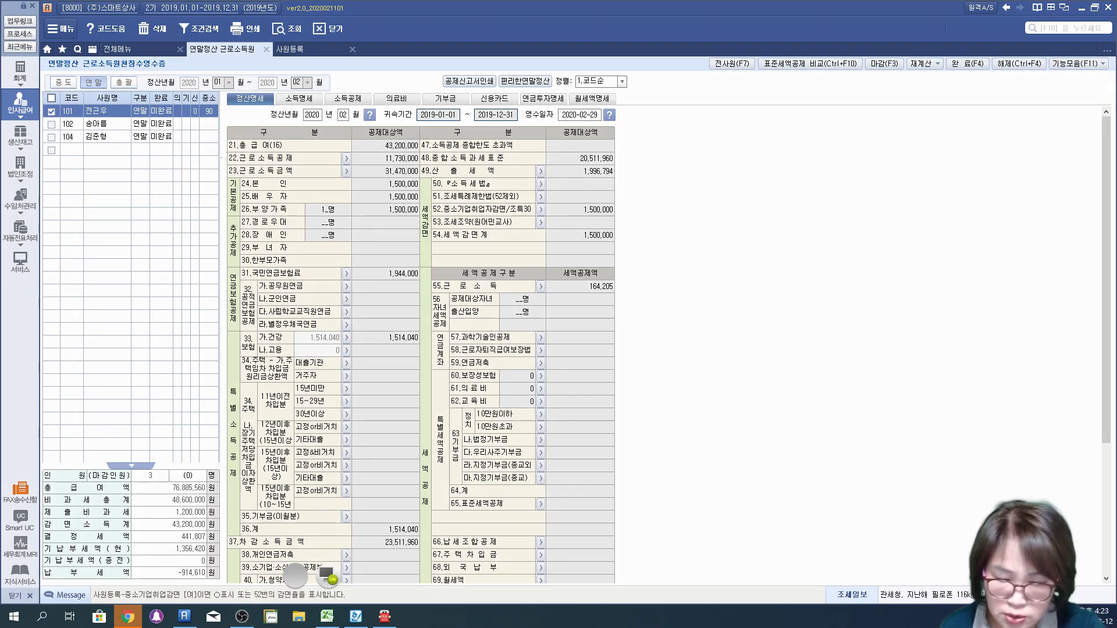
drag(211, 153, 401, 156)
drag(303, 167, 427, 164)
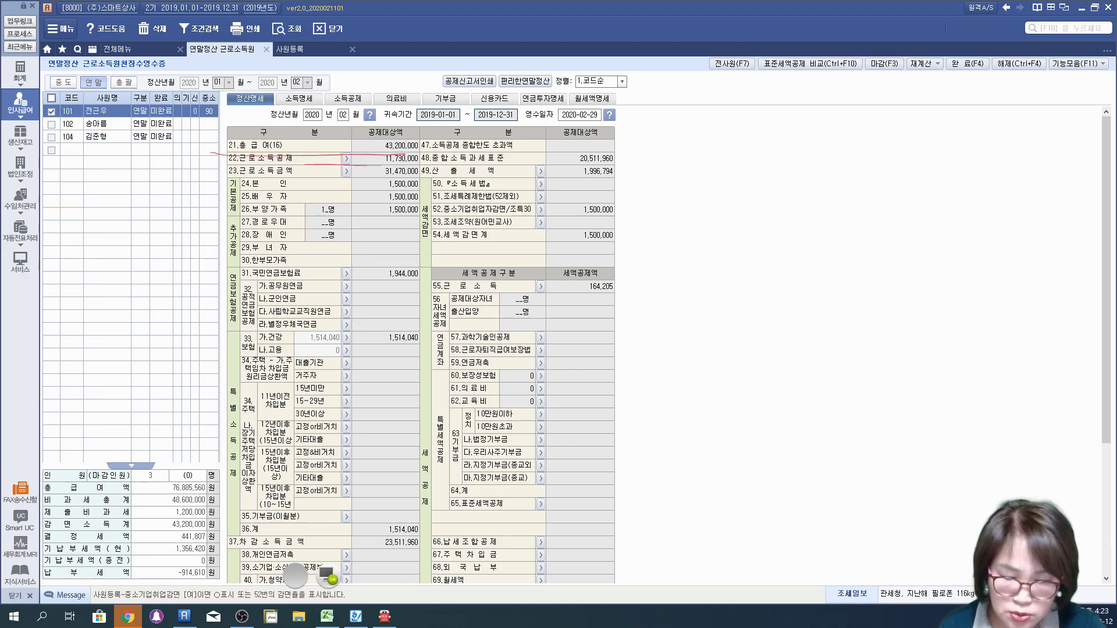
drag(330, 183, 420, 179)
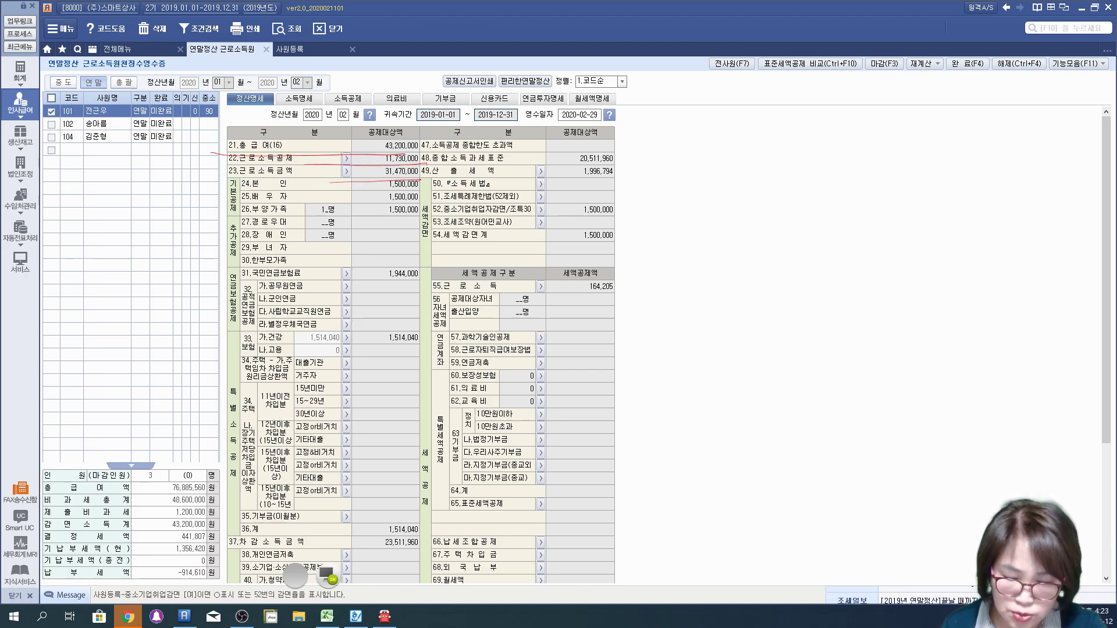
mouse_move(232, 176)
mouse_down()
mouse_move(236, 267)
mouse_move(402, 273)
mouse_move(340, 175)
mouse_move(204, 193)
mouse_up()
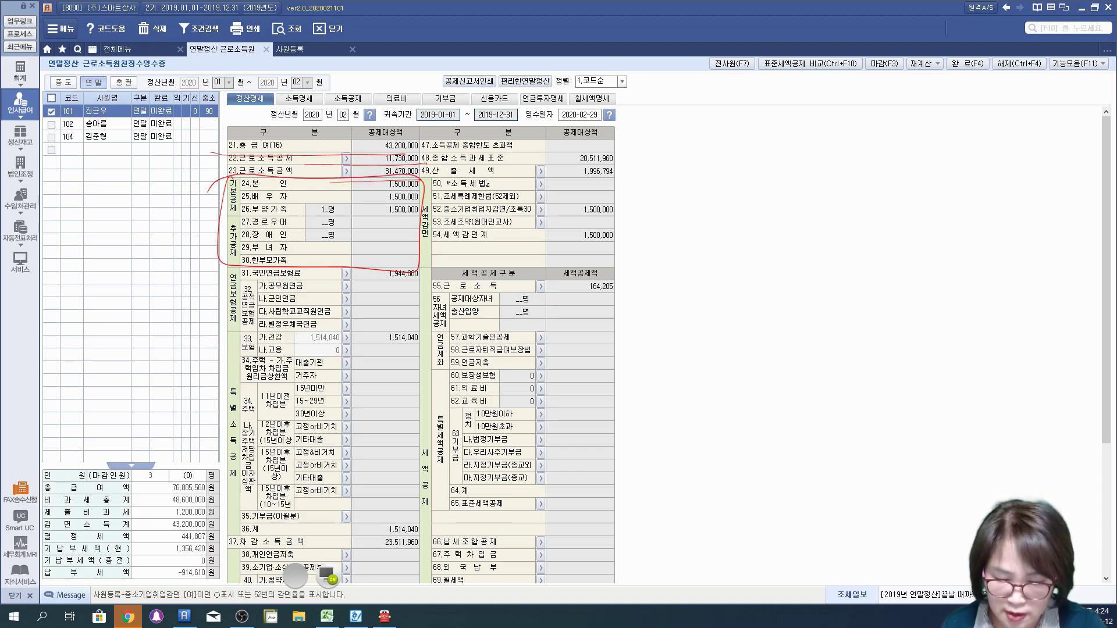
mouse_move(221, 260)
mouse_down()
mouse_move(223, 365)
mouse_move(408, 363)
mouse_move(401, 265)
mouse_move(214, 269)
mouse_up()
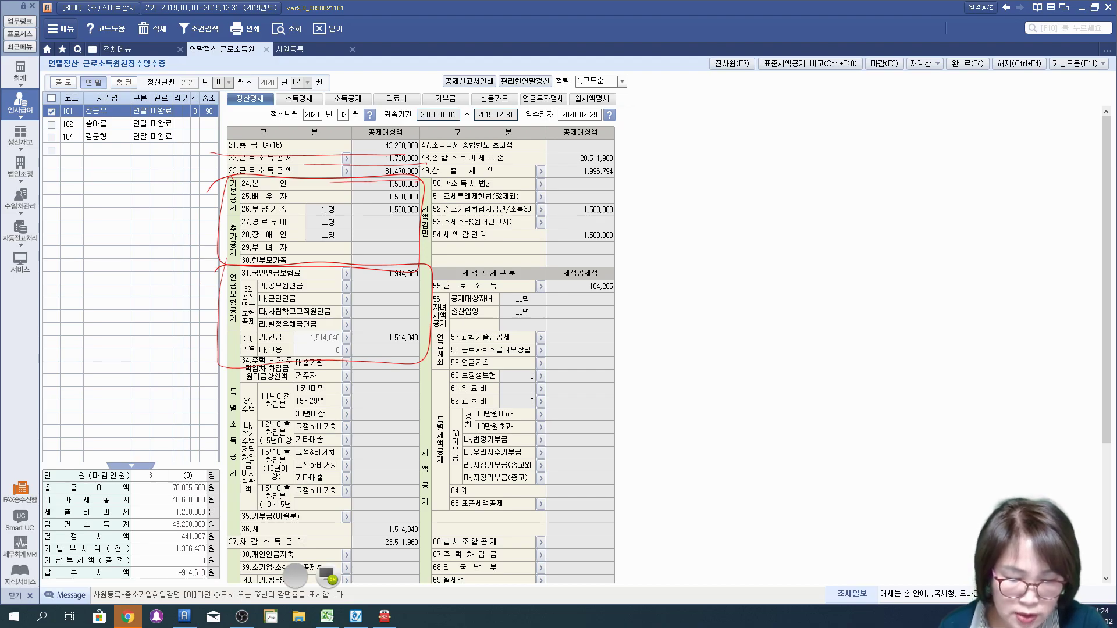
drag(438, 166, 633, 163)
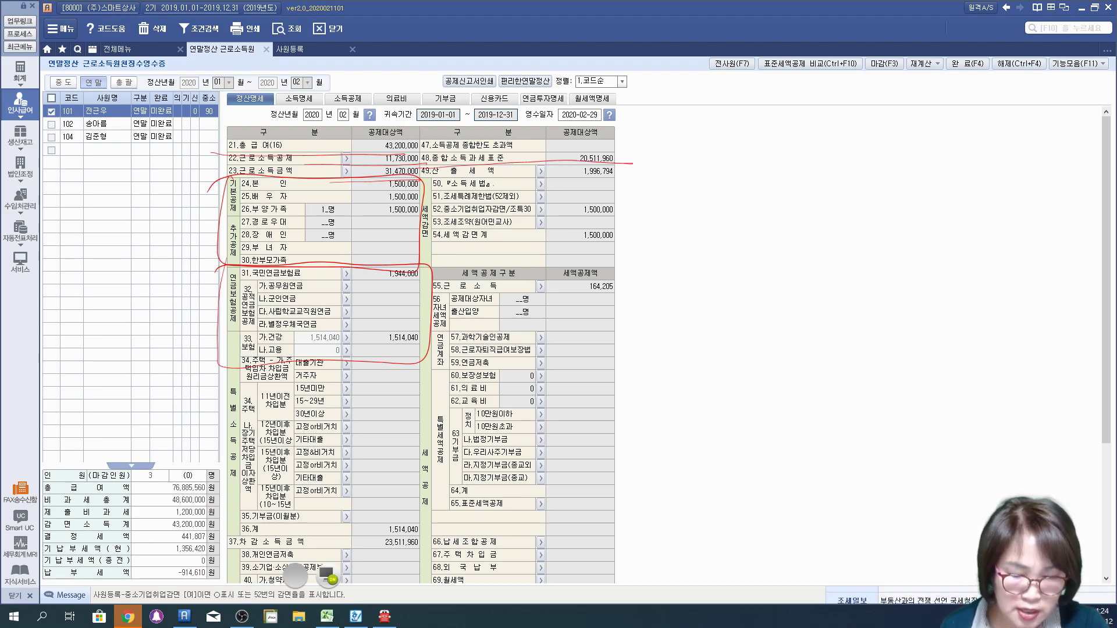
mouse_move(547, 179)
mouse_down()
mouse_move(646, 169)
mouse_move(556, 174)
mouse_up()
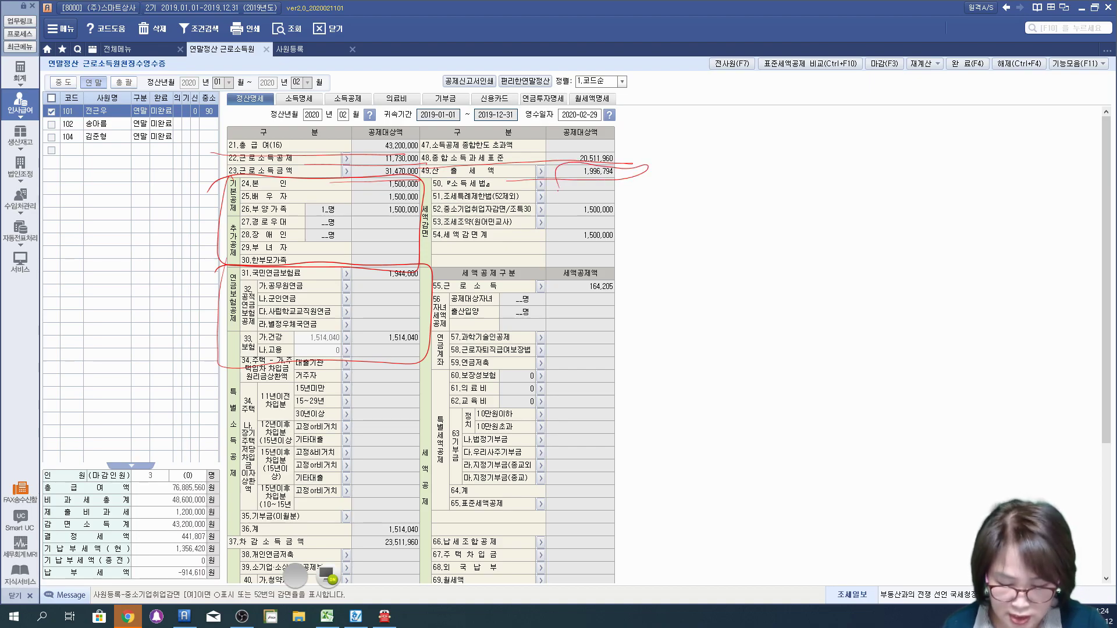
click(327, 575)
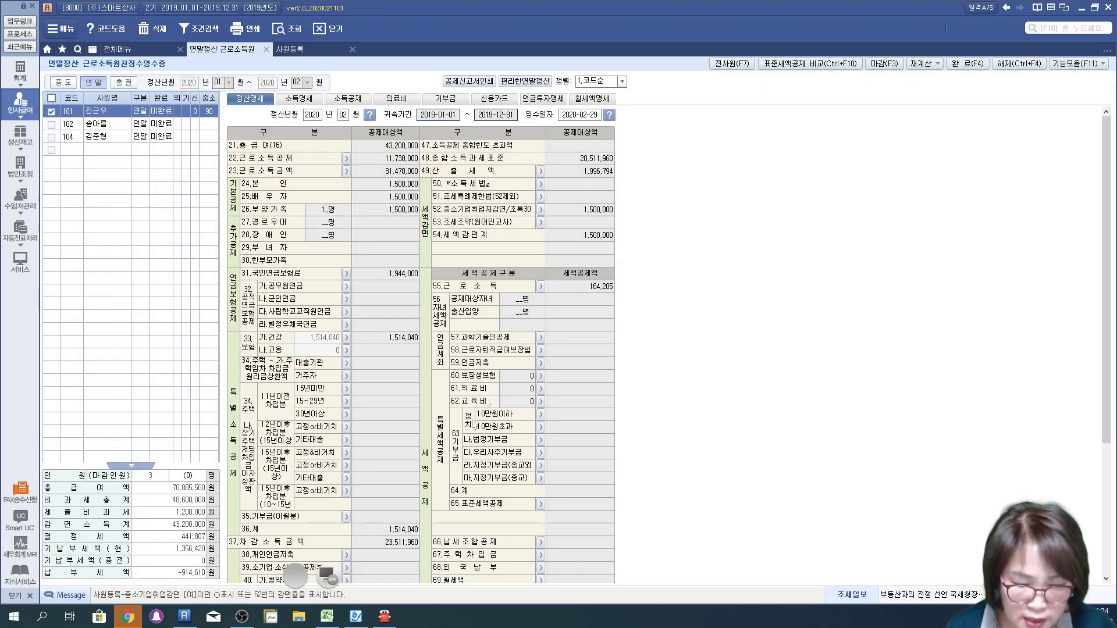
Open the 산출세액 calculation table, mark the 1,200만원 초과~4,600만원 이하 bracket and its formula with the pen, and close the table
click(541, 172)
drag(584, 243, 728, 140)
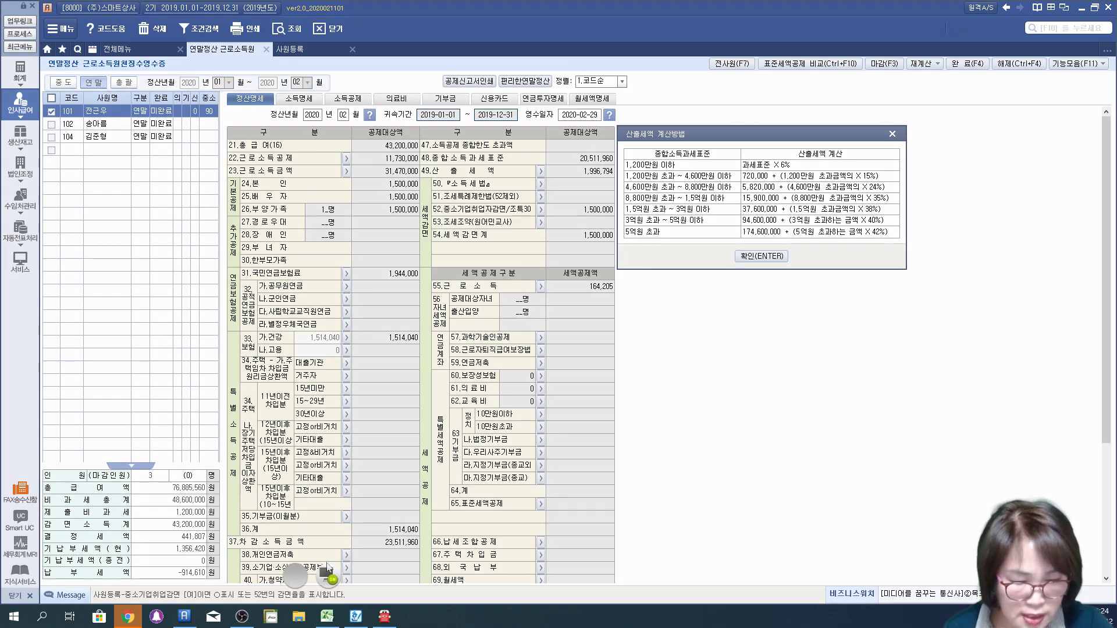
drag(427, 172, 612, 169)
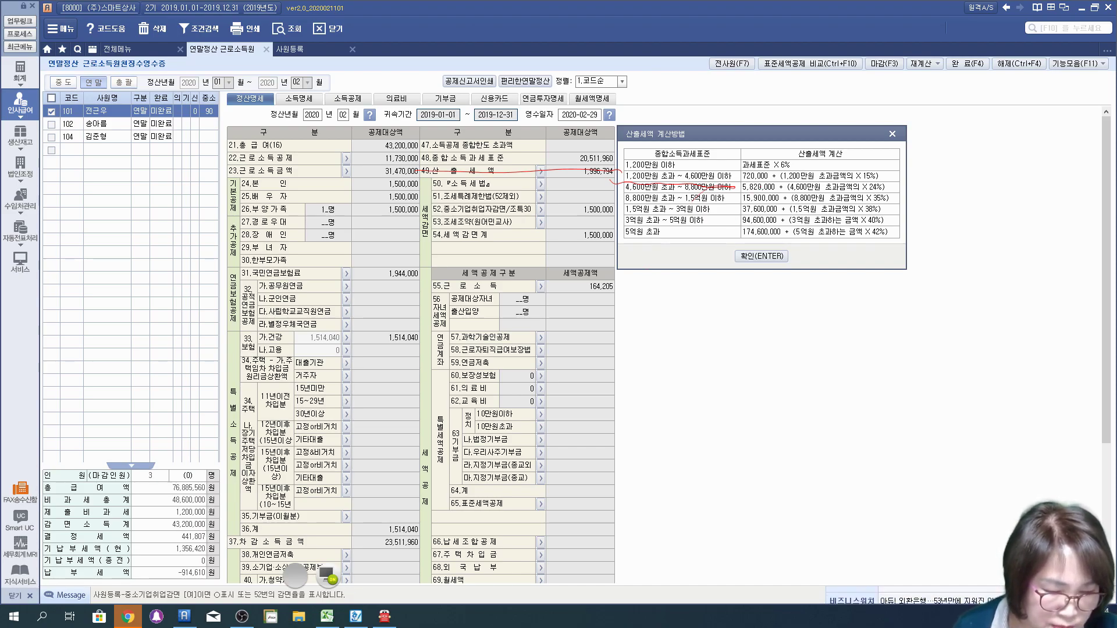
drag(747, 161, 705, 250)
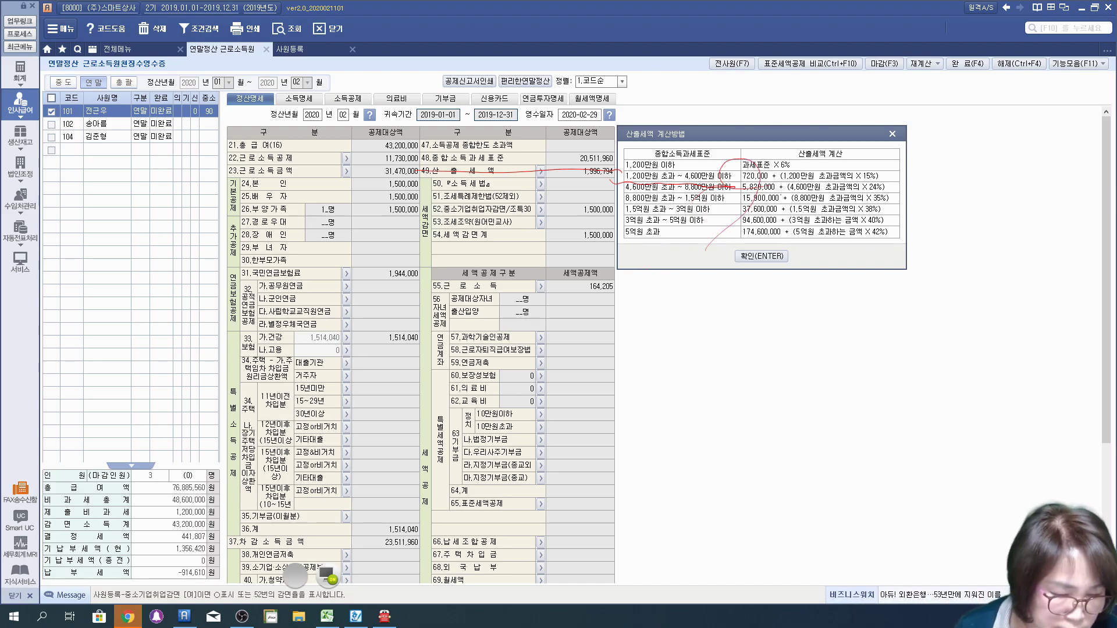
mouse_move(819, 184)
mouse_down()
mouse_move(891, 188)
mouse_move(838, 154)
mouse_up()
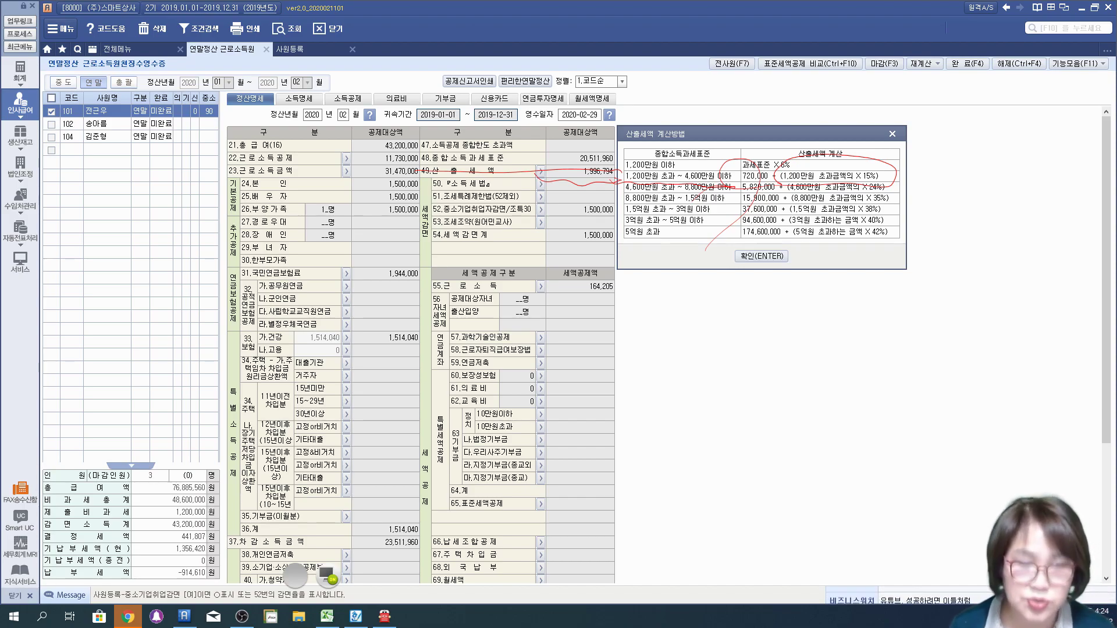
click(328, 576)
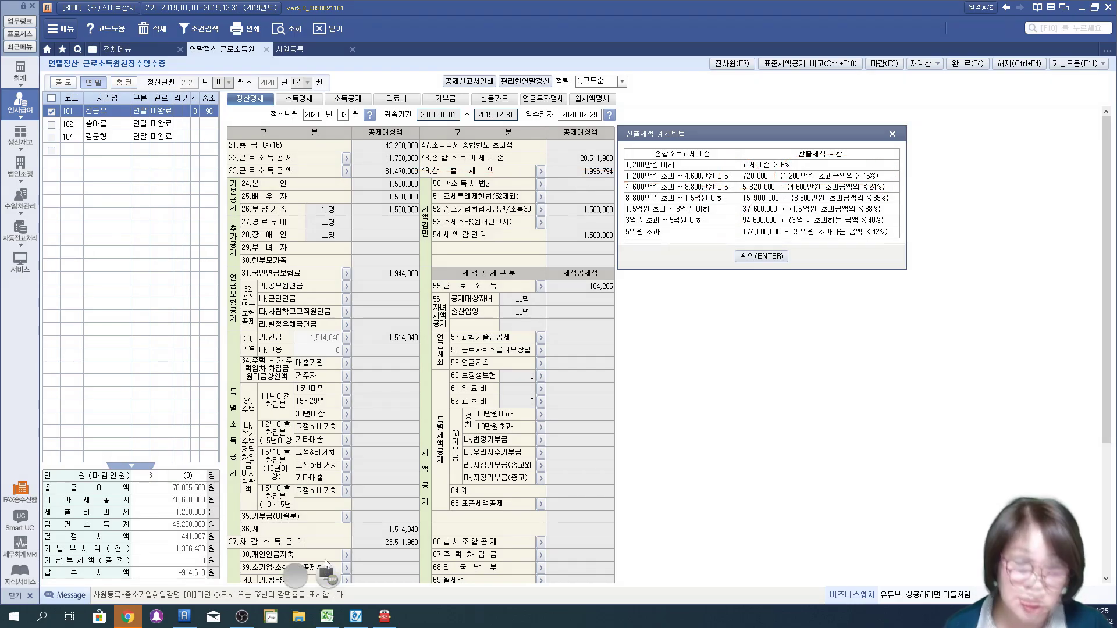
click(761, 257)
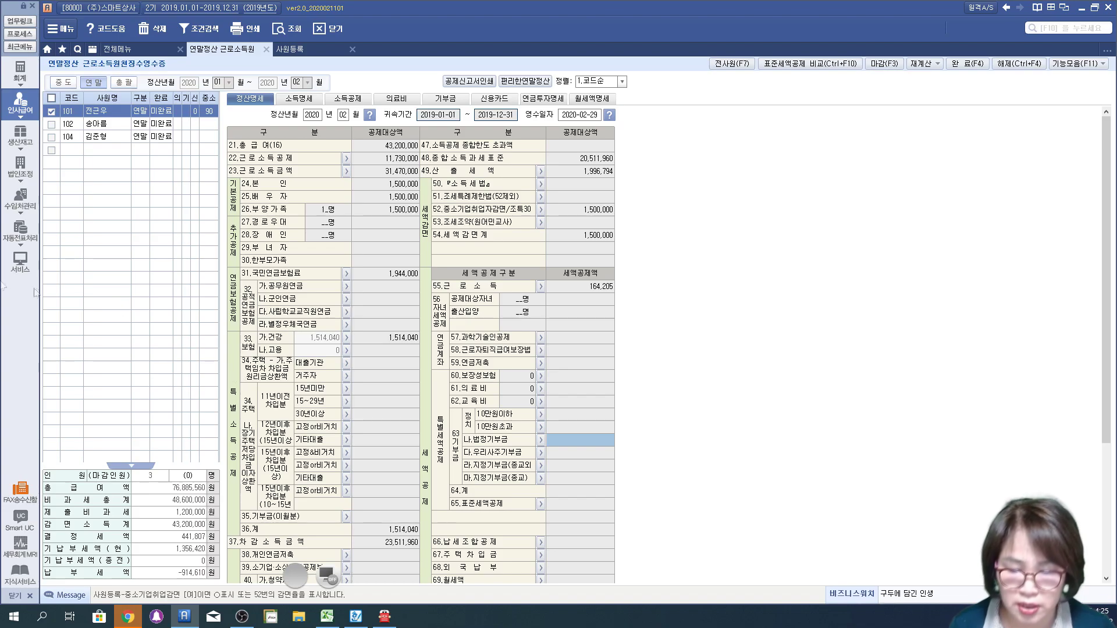
Show the first employee's 중소기업취업감면여부 setting in 사원등록, marking its age, rate and start month with the pen, and clear the marks
click(293, 50)
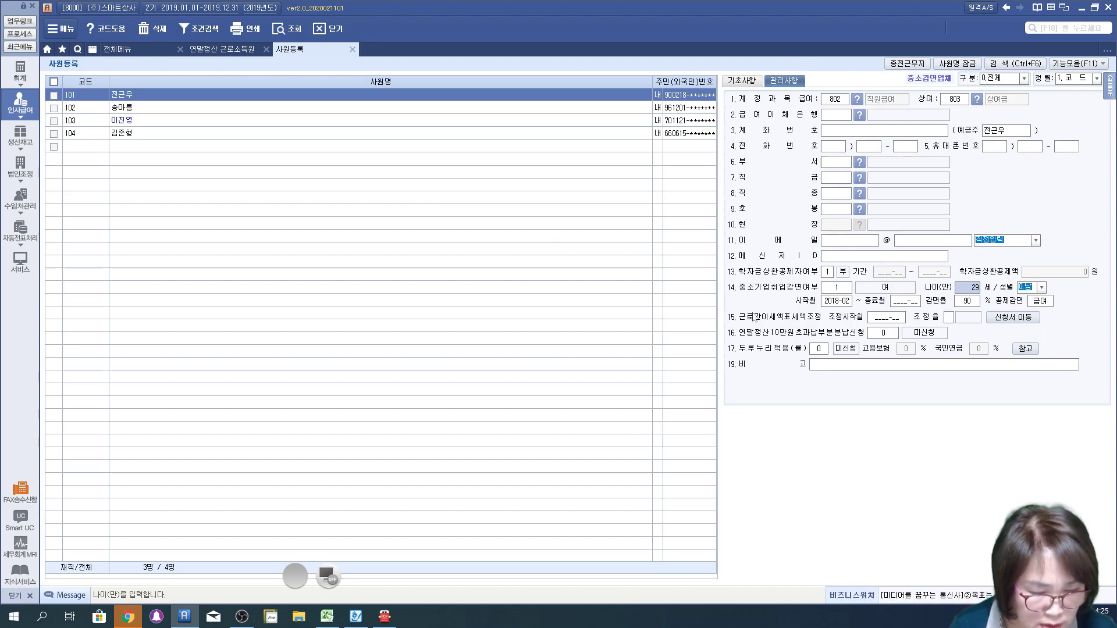
click(827, 291)
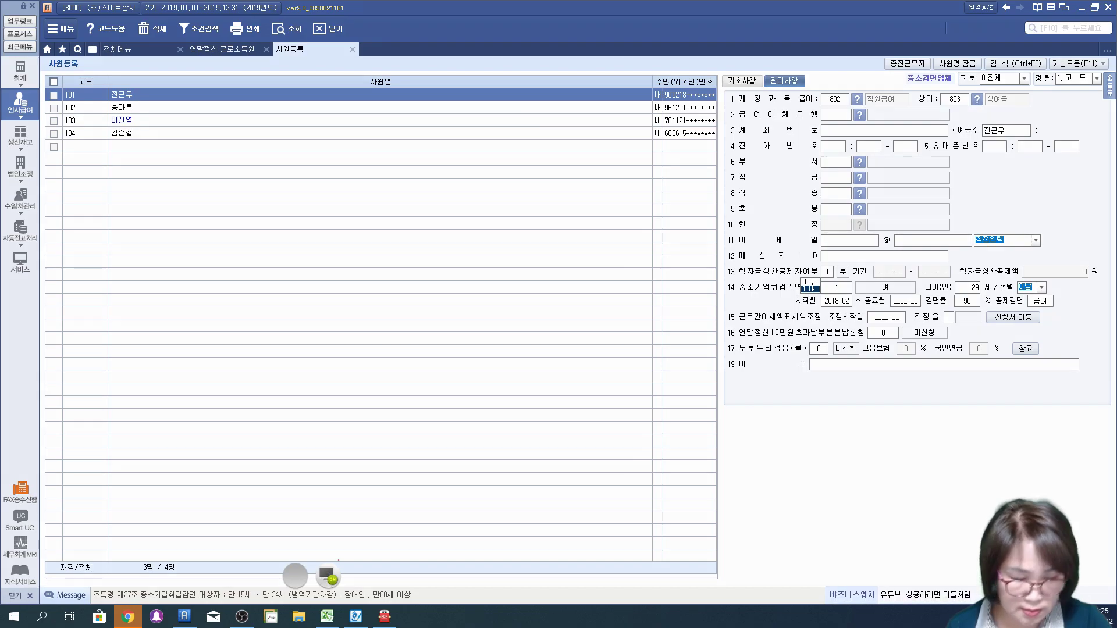
mouse_move(707, 282)
mouse_down()
mouse_move(956, 288)
mouse_move(901, 313)
mouse_move(709, 289)
mouse_up()
mouse_move(939, 275)
mouse_down()
mouse_move(966, 319)
mouse_move(955, 318)
mouse_up()
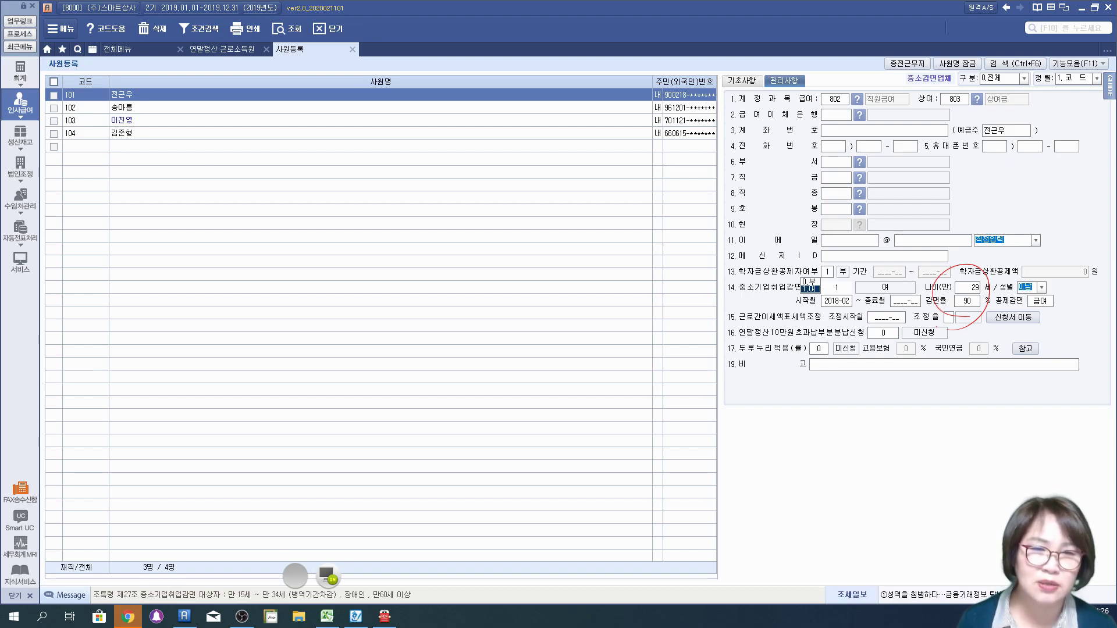
drag(759, 301, 807, 300)
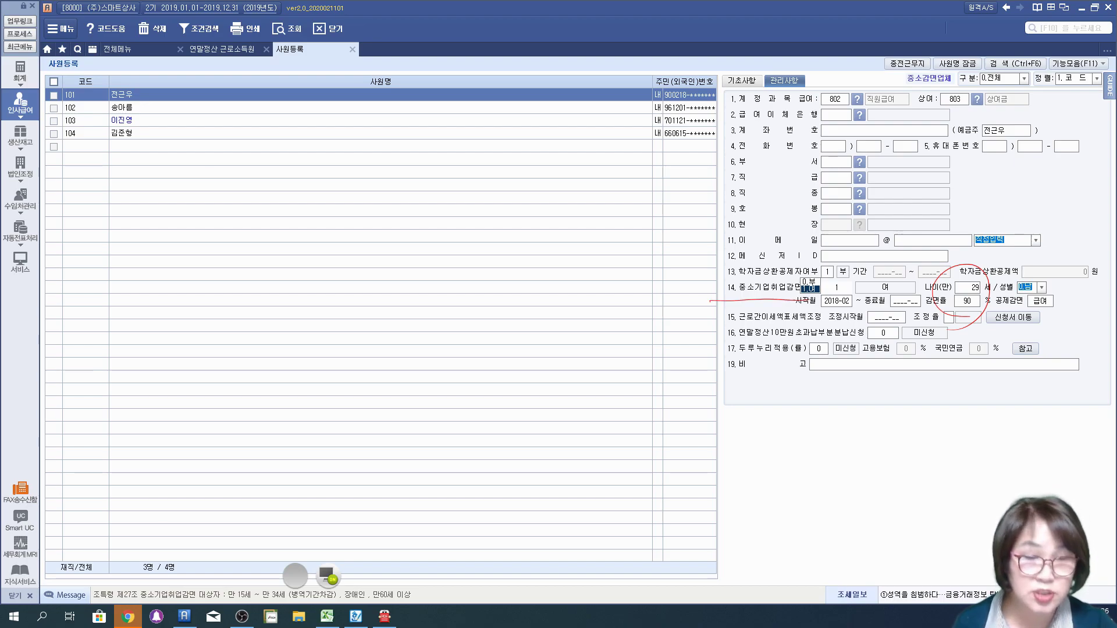
click(328, 578)
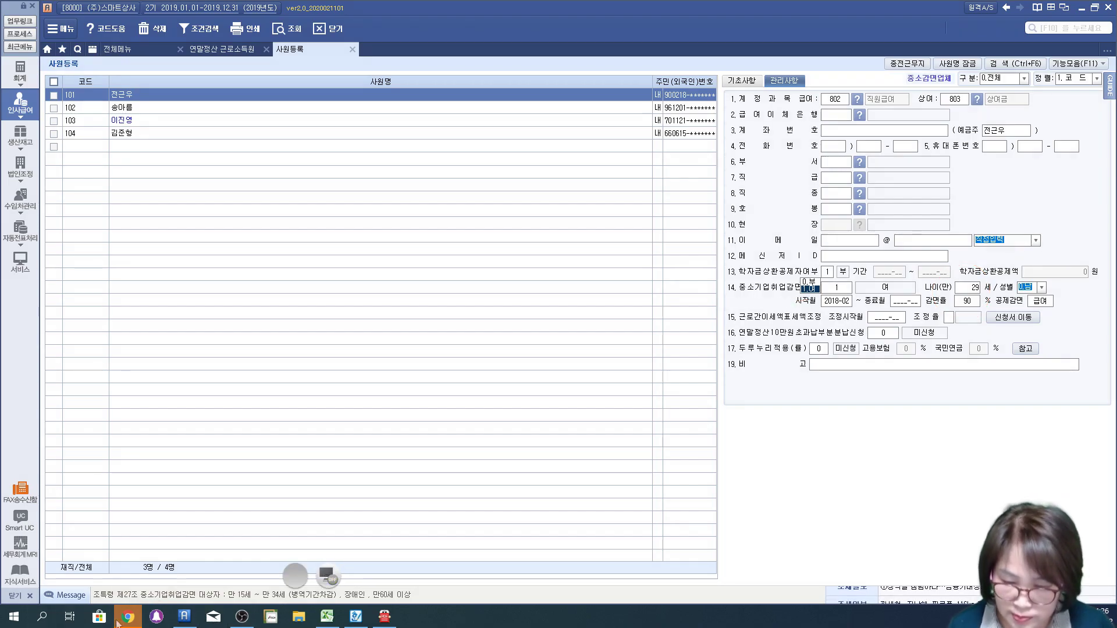
Return to the 연말정산 근로소득원천징수영수증, circle the first employee's 중소 rate in the list, and clear the mark
click(221, 49)
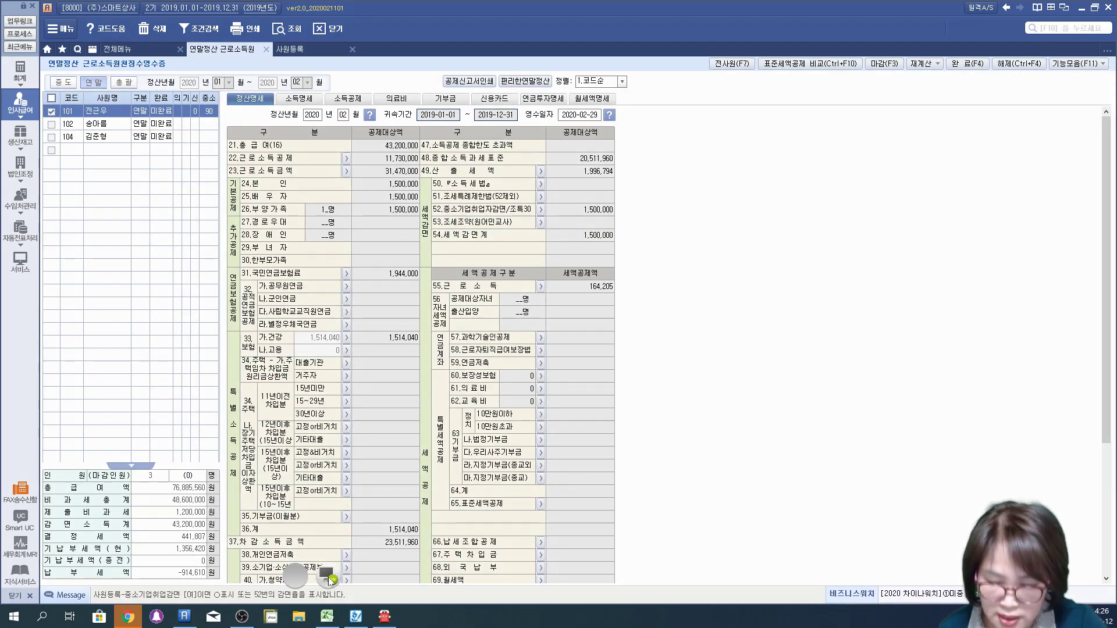
drag(218, 119, 211, 155)
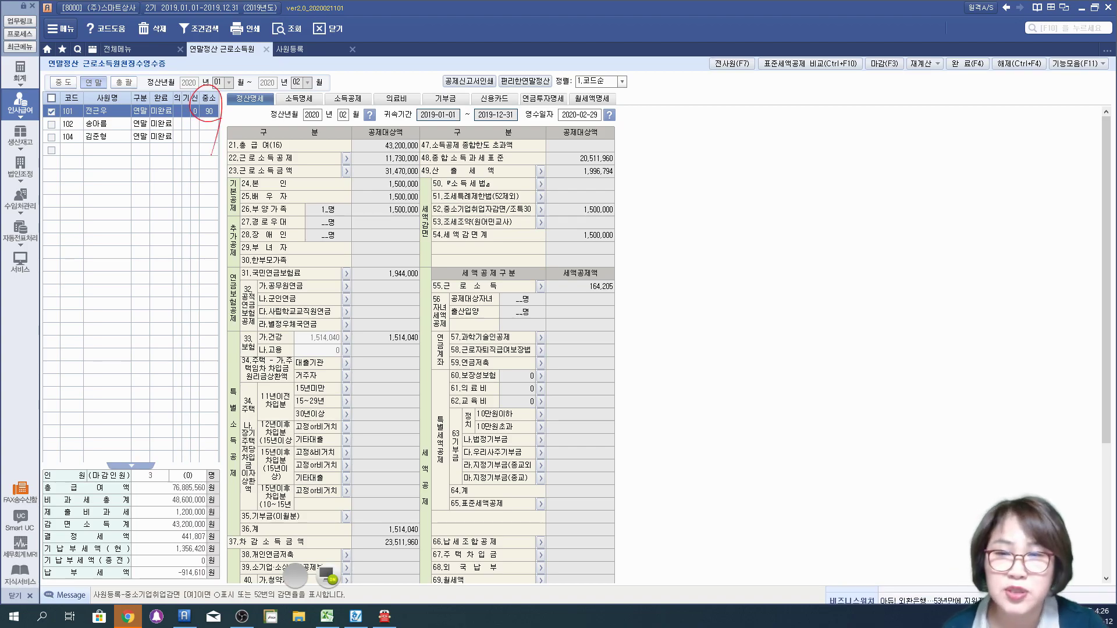
click(328, 577)
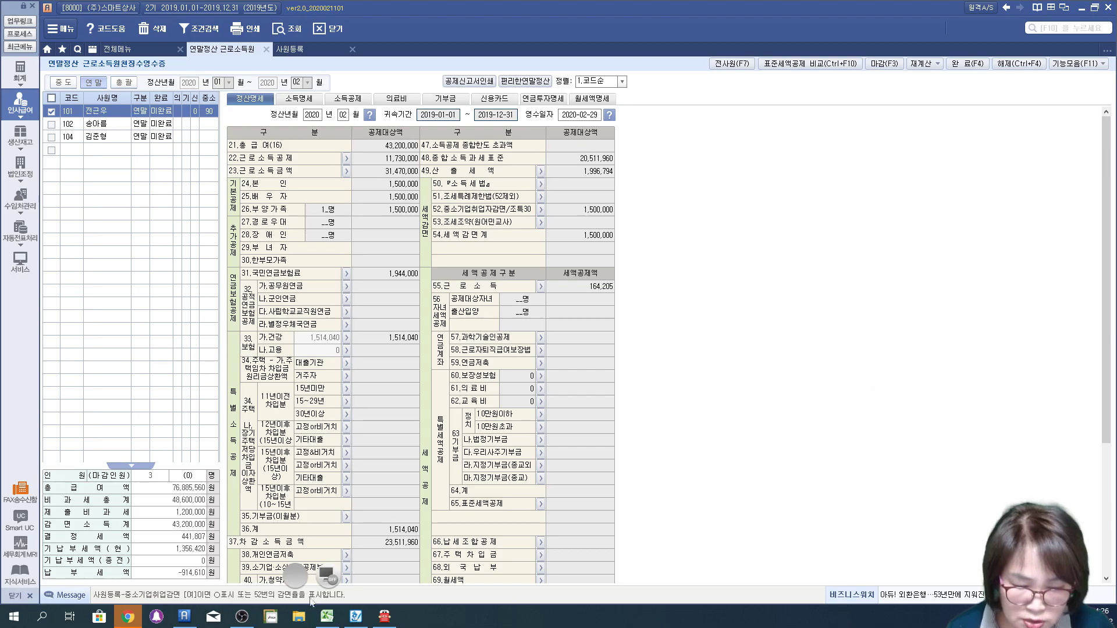
Open the 감면세액 details for item 52 and delete the existing 조세특례제한법 제30조 reduction data
click(540, 211)
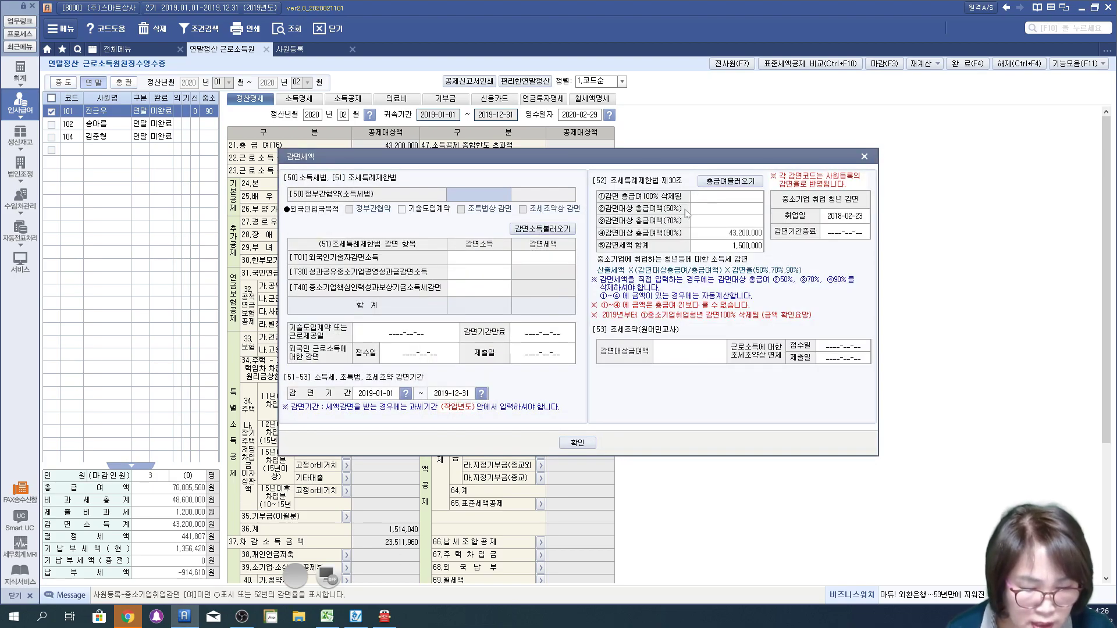
click(716, 236)
key(space)
key(Return)
key(Return)
key(Delete)
key(Return)
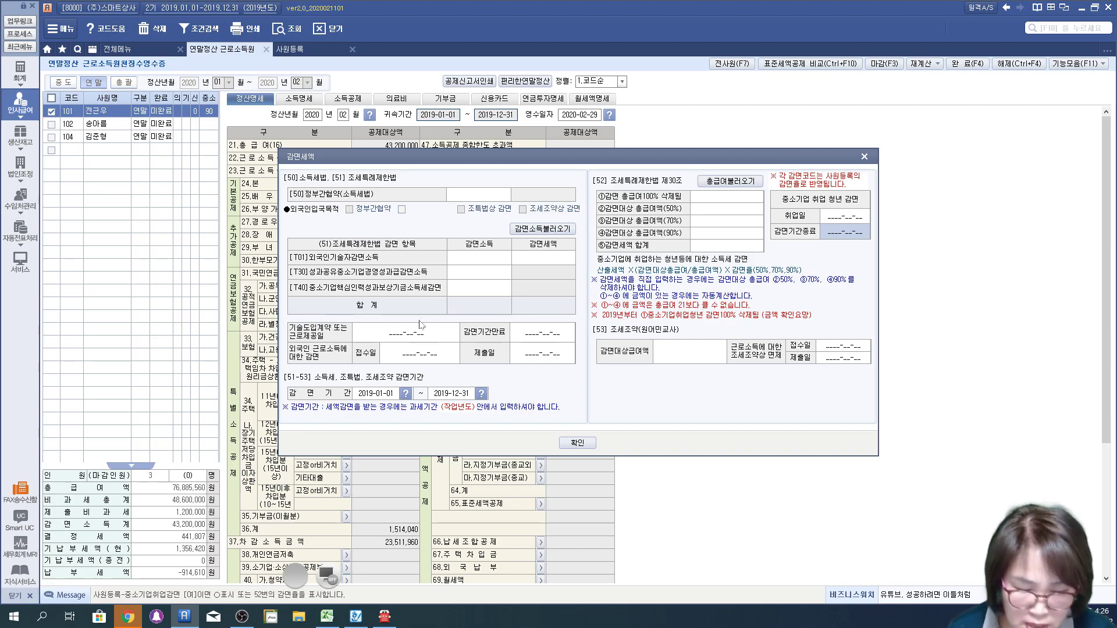
Reload the total pay for the 중소기업 취업자감면, confirm the 감면세액 details, and reopen them for a check
click(754, 182)
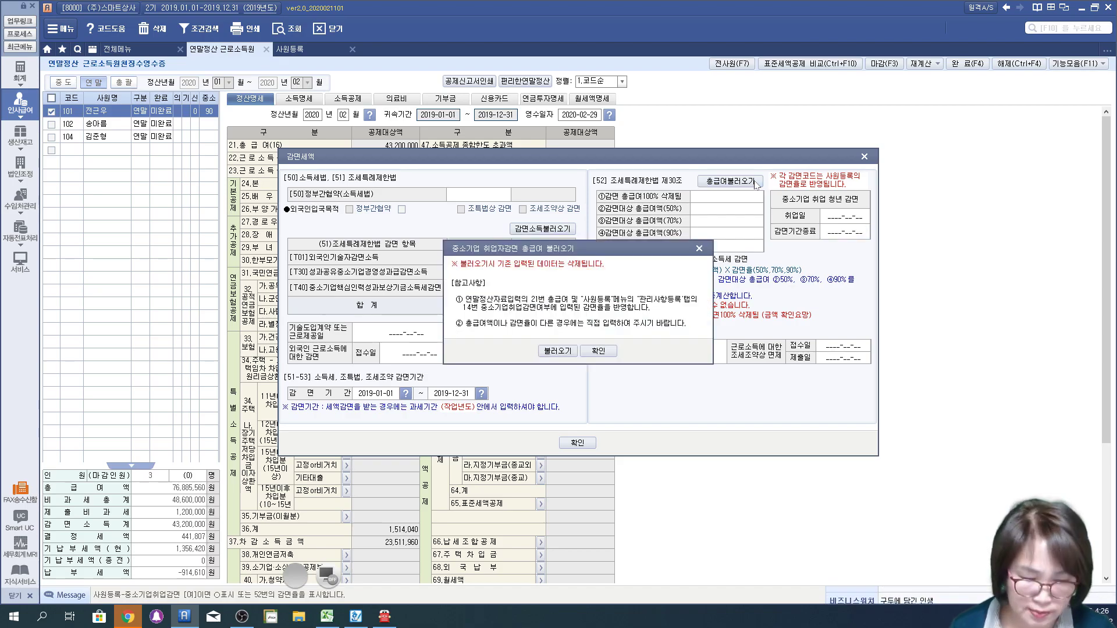
click(552, 352)
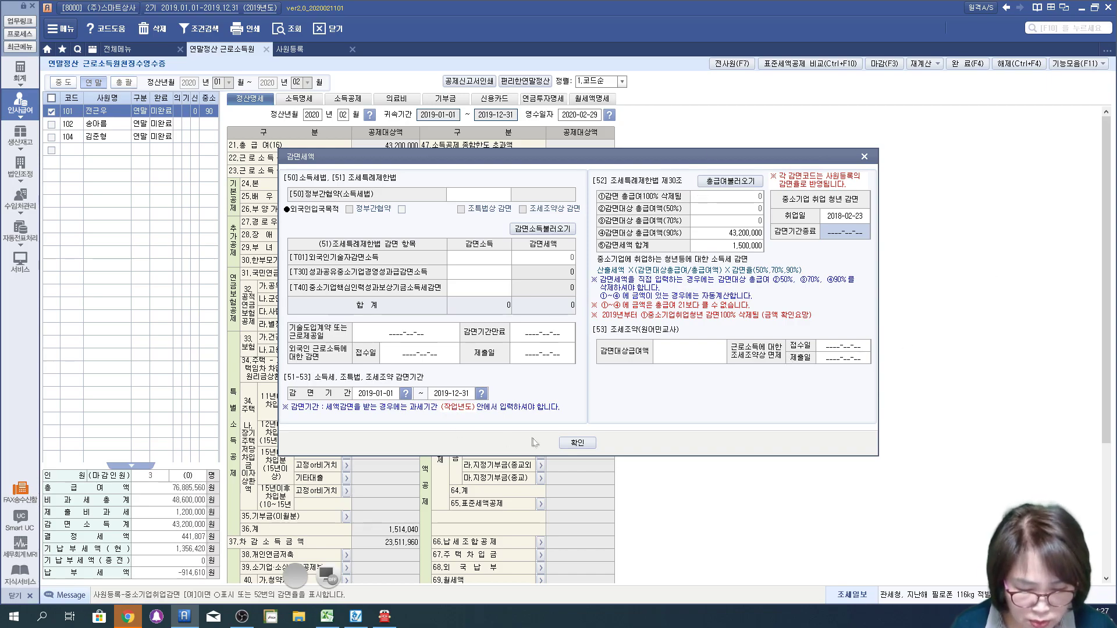
click(577, 443)
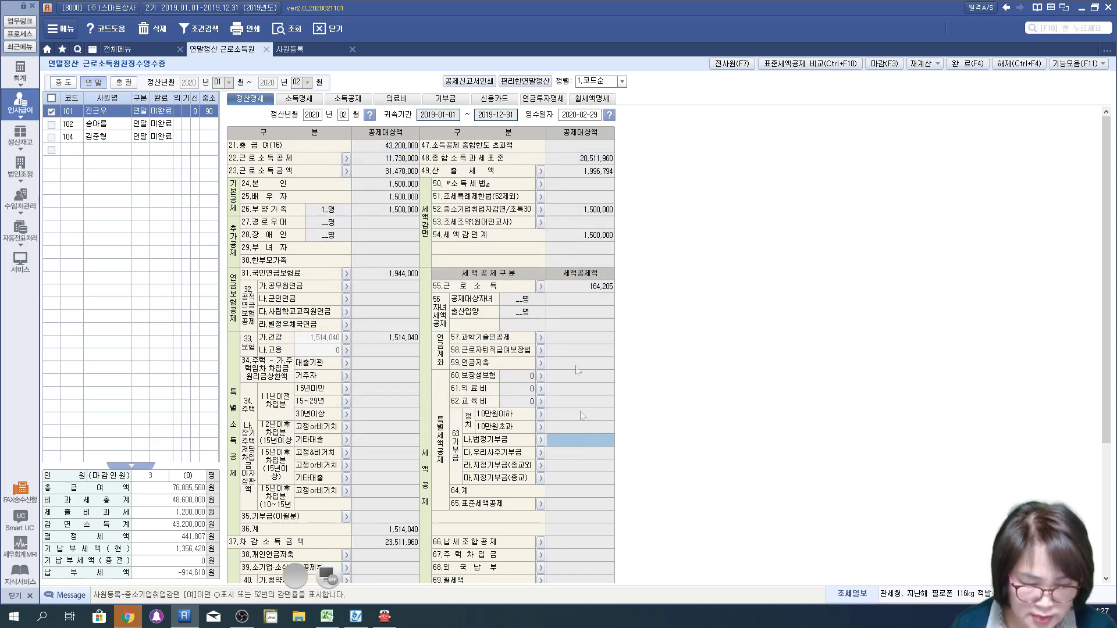
click(545, 212)
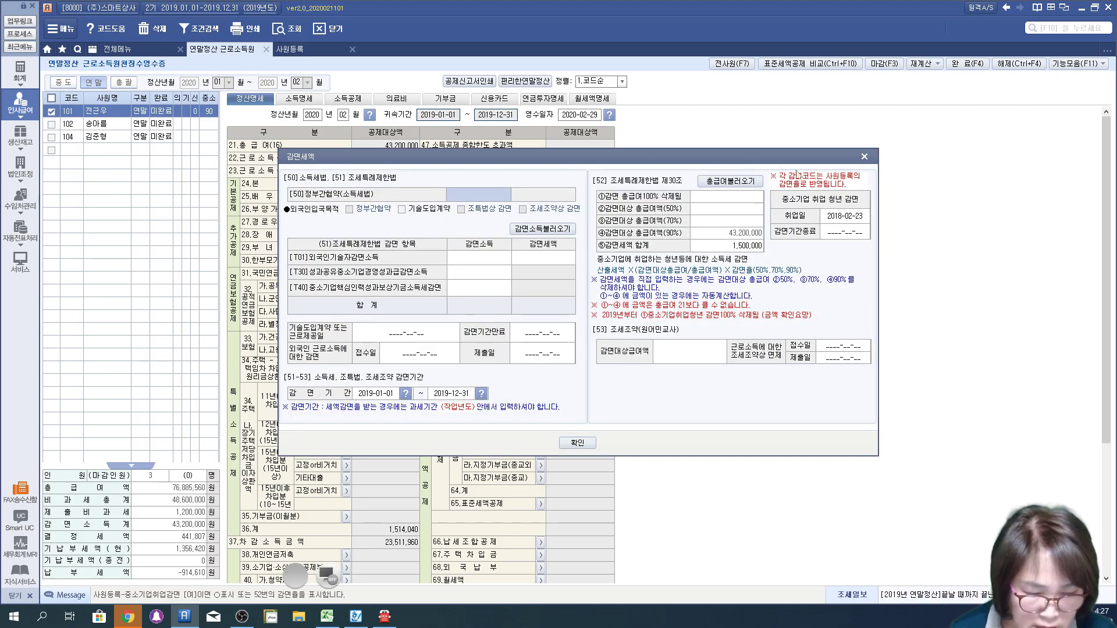
click(864, 156)
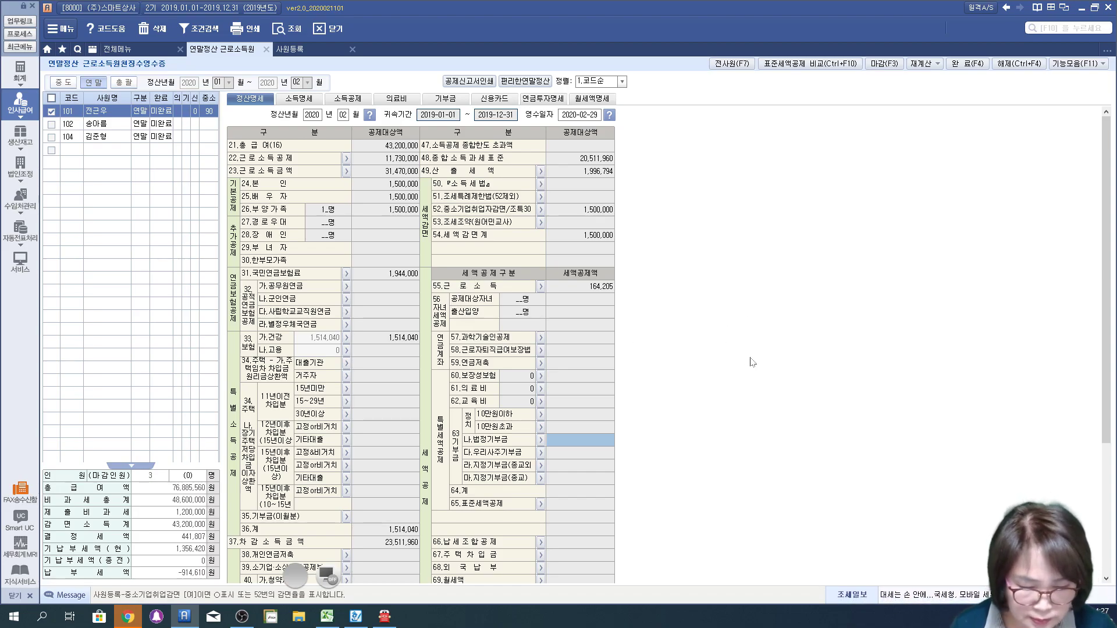
Circle the 55.근로소득 tax credit amount with the screen pen and handwrite 자동계산 beside it
scroll(752, 362, down, 3)
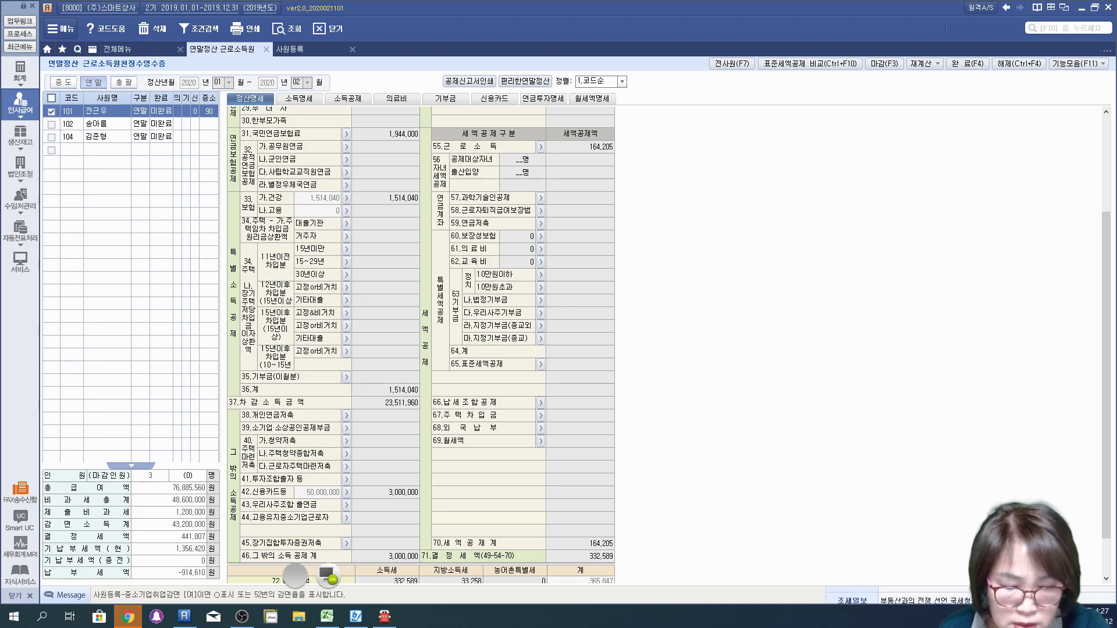
mouse_move(435, 158)
mouse_down()
mouse_move(637, 139)
mouse_move(587, 175)
mouse_up()
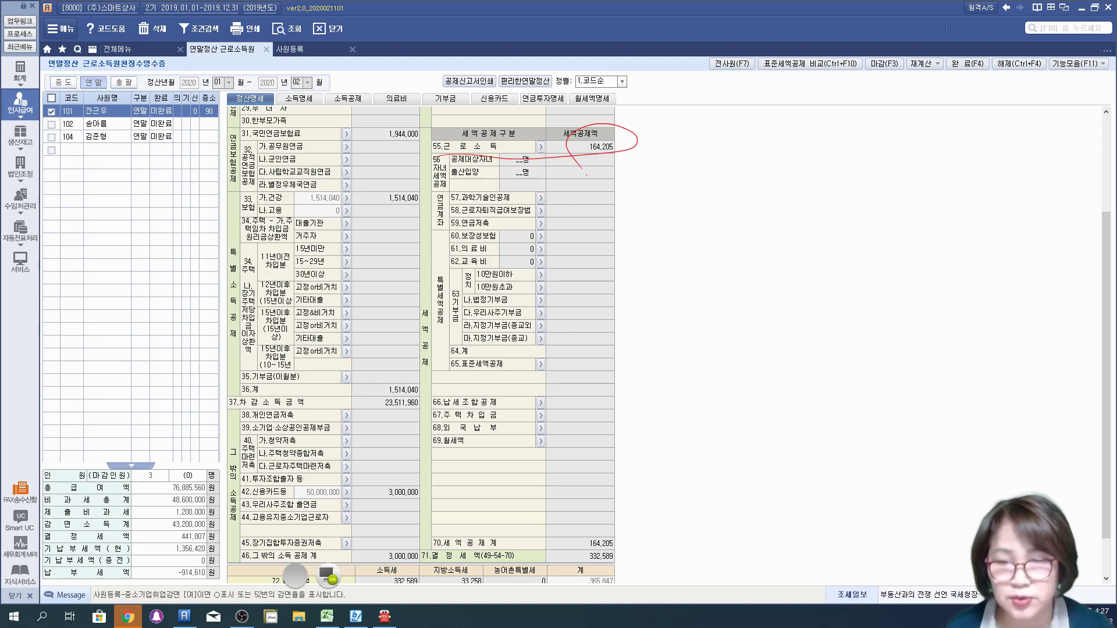
drag(640, 136, 651, 153)
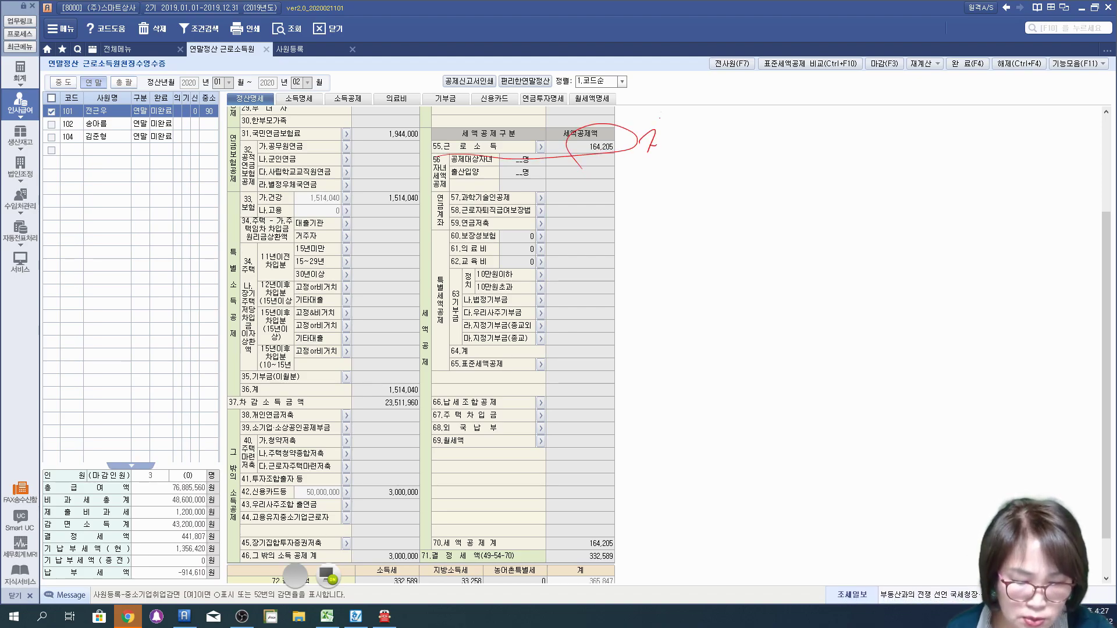
drag(660, 110, 658, 182)
drag(660, 140, 682, 126)
drag(668, 143, 692, 129)
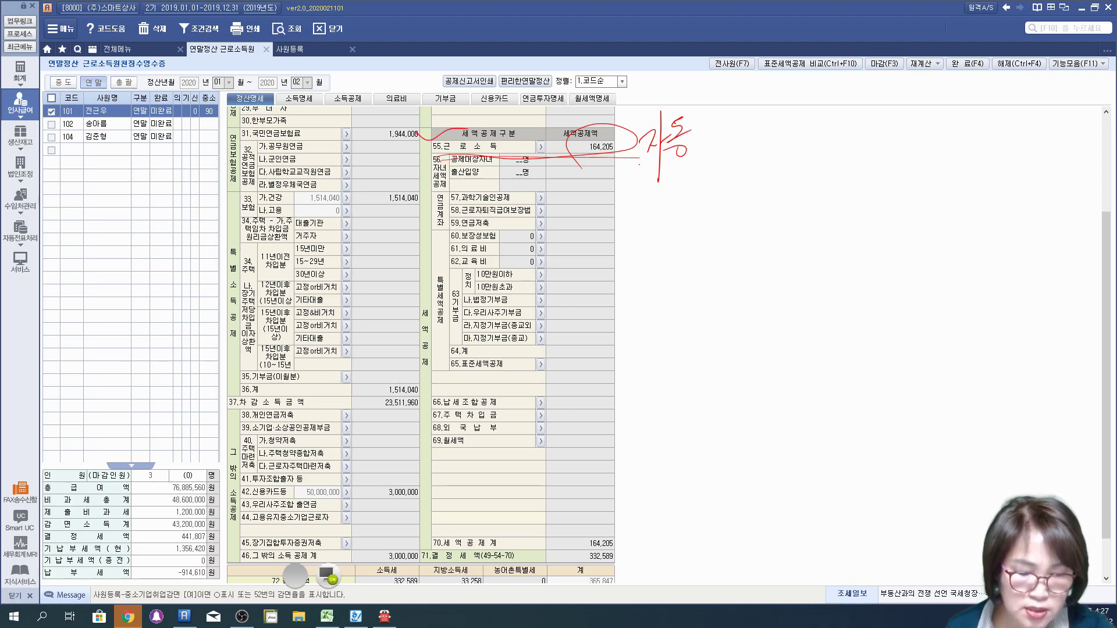
mouse_move(689, 128)
mouse_down()
mouse_move(705, 149)
mouse_move(748, 123)
mouse_move(786, 141)
mouse_up()
Outline the 56.자녀세액공제 rows with the screen pen, handwrite 사원등록 beside them, and bracket the marked rows
mouse_move(448, 145)
mouse_down()
mouse_move(433, 192)
mouse_move(633, 192)
mouse_up()
mouse_move(682, 160)
mouse_down()
mouse_move(688, 192)
mouse_move(727, 172)
mouse_move(734, 185)
mouse_move(763, 166)
mouse_move(792, 175)
mouse_move(785, 215)
mouse_up()
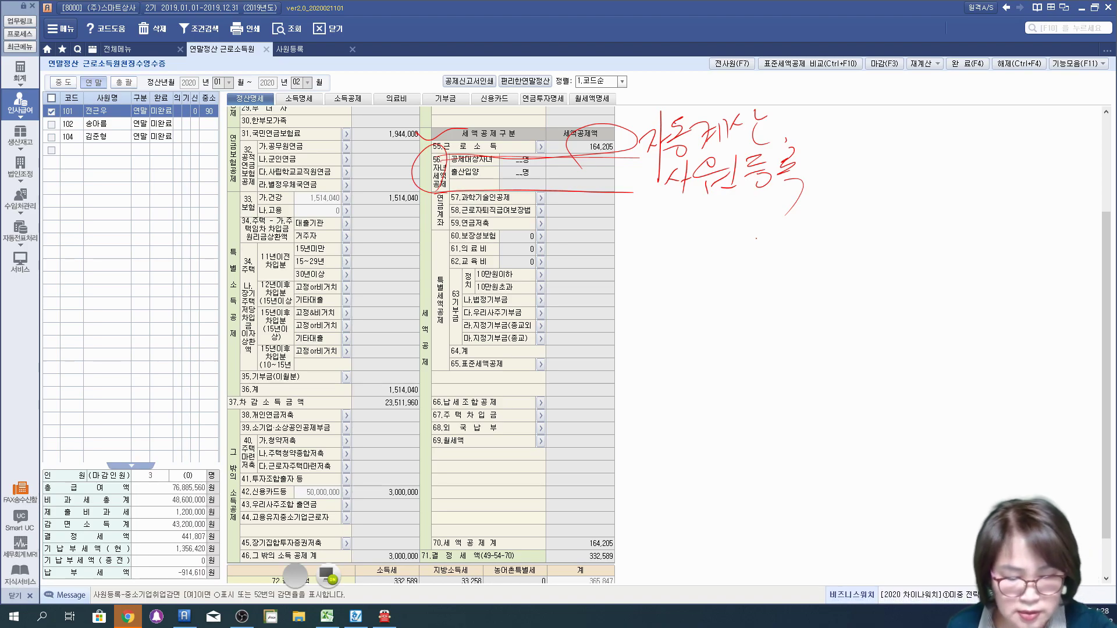
drag(627, 133, 623, 202)
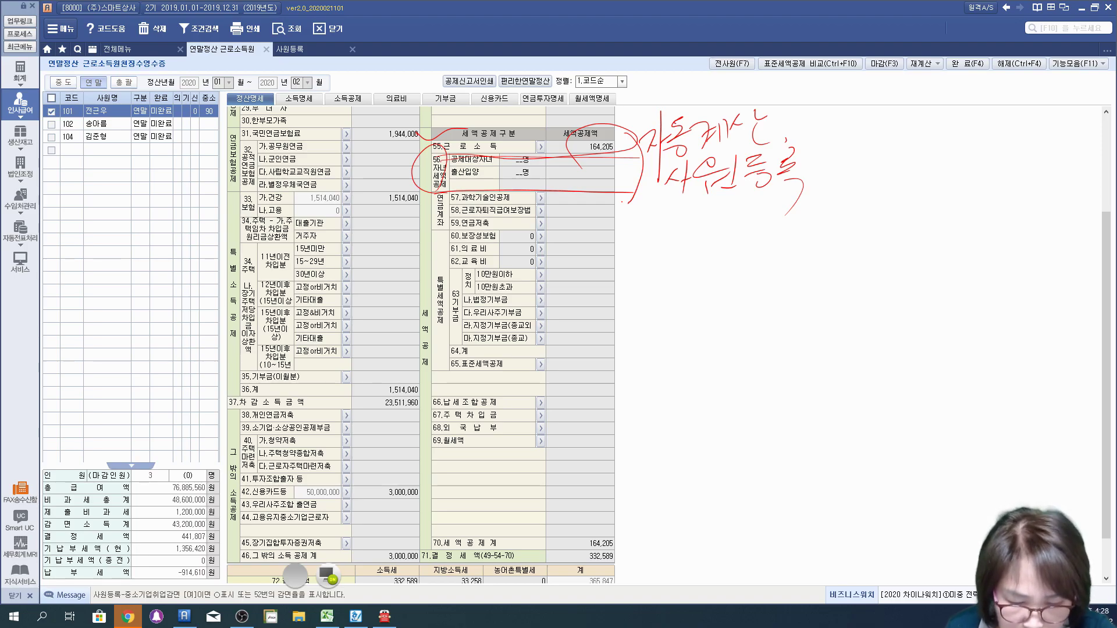
Underline the 58.근로자퇴직급여보장법 and 59.연금저축 rows with the screen pen, circle the 연금계좌 detail arrows, and clear all markings
drag(417, 231, 695, 237)
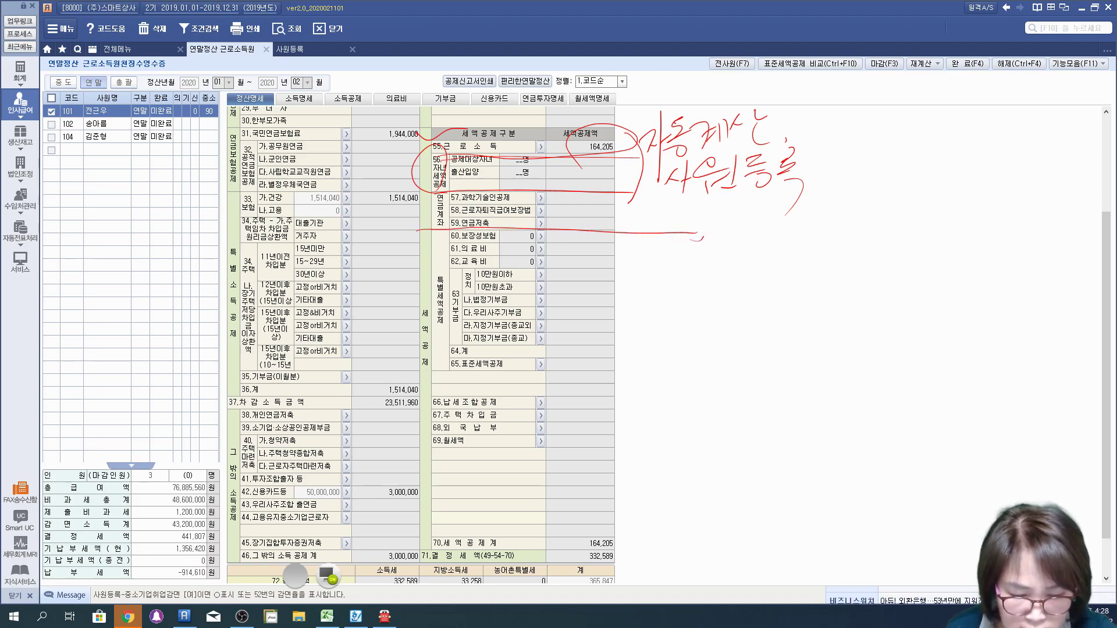
drag(435, 215, 704, 220)
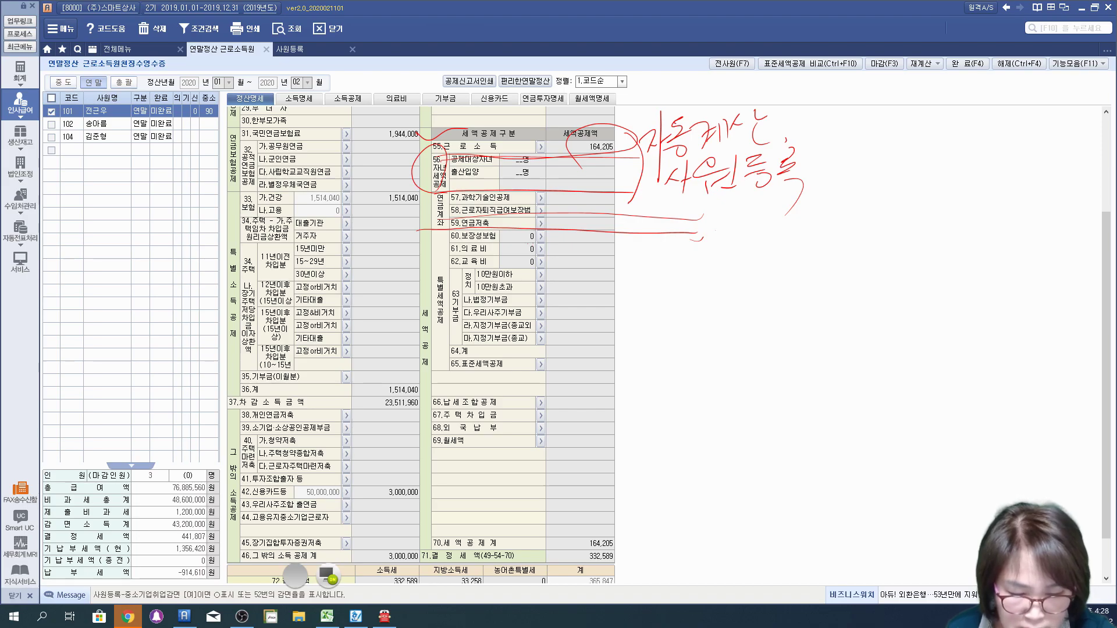
drag(532, 185, 530, 263)
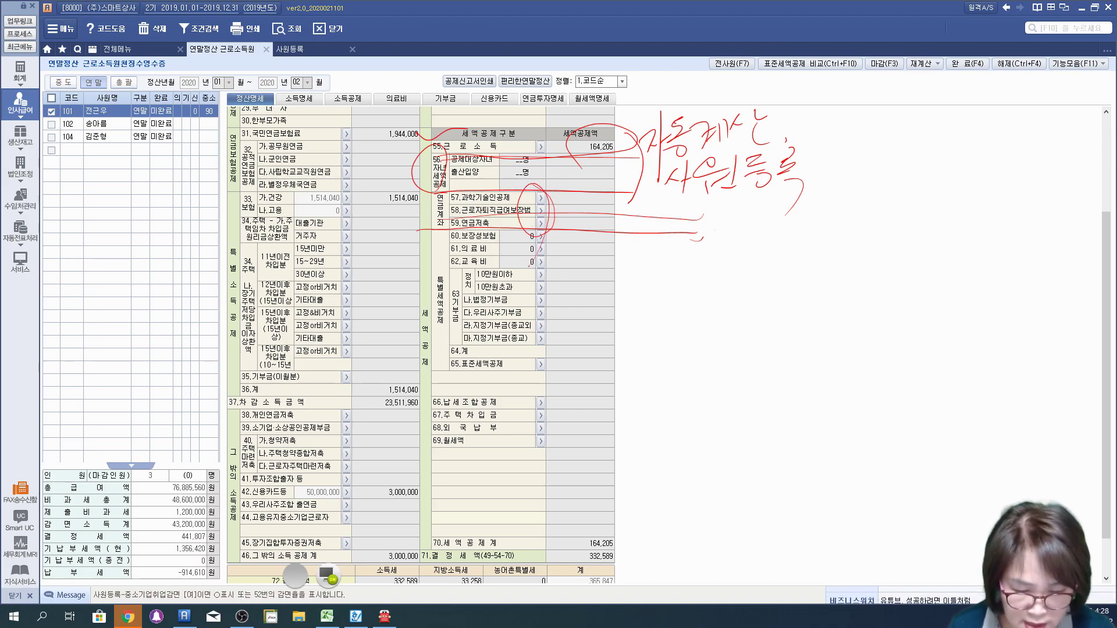
click(327, 575)
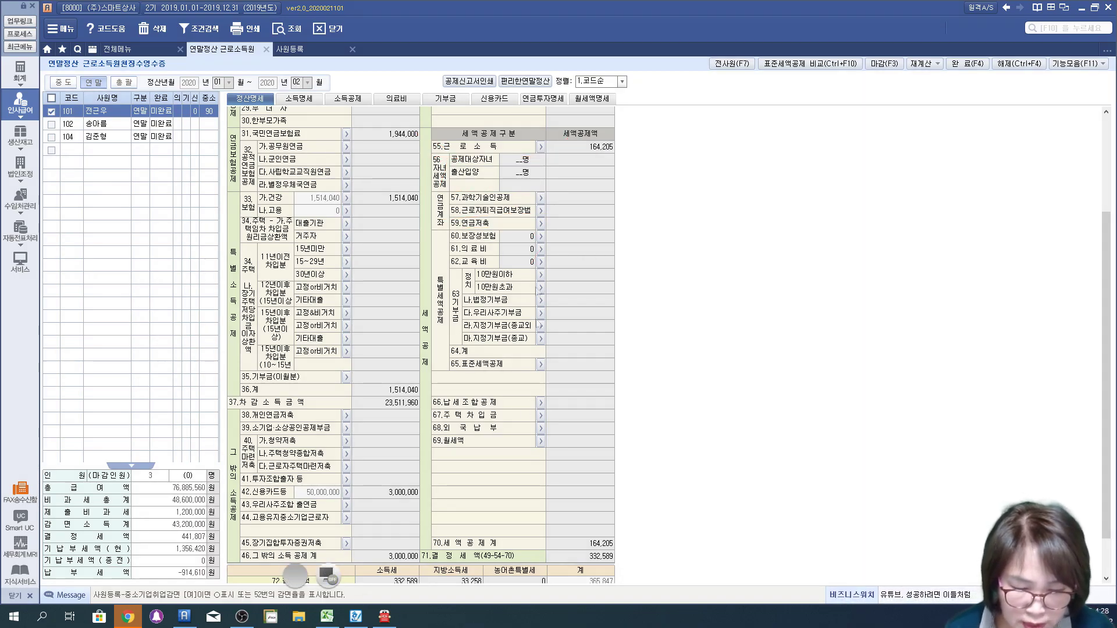
Open the 59.연금저축 details and add a 3.연금저축 entry with institution 110 새마을금고 전체, the account number and a payment of 10,000,000
click(541, 224)
click(500, 213)
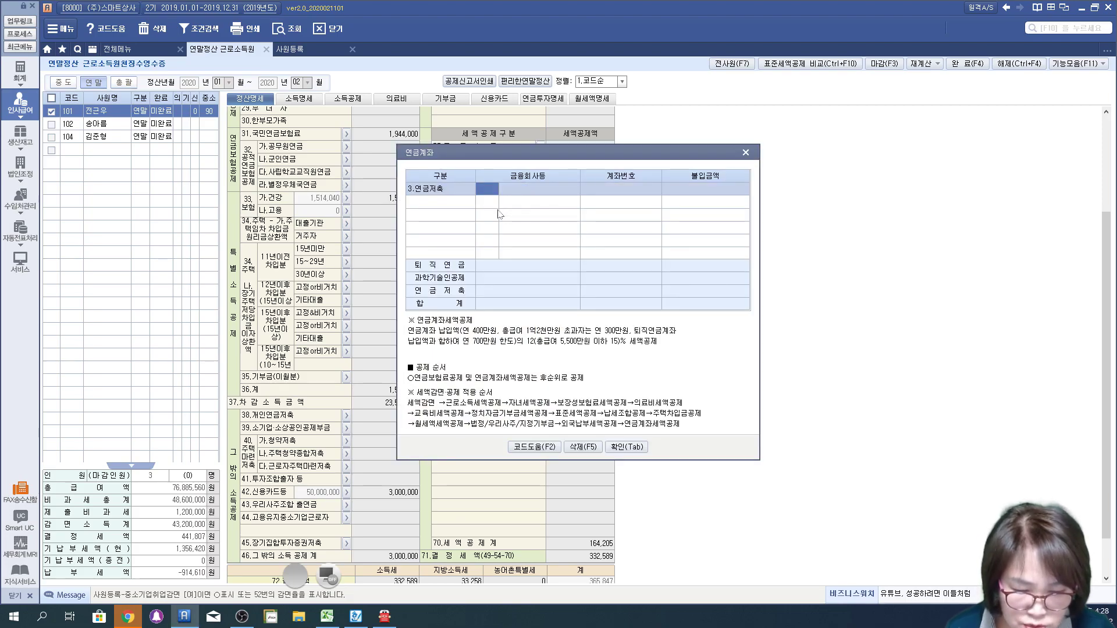
key(F2)
key(Return)
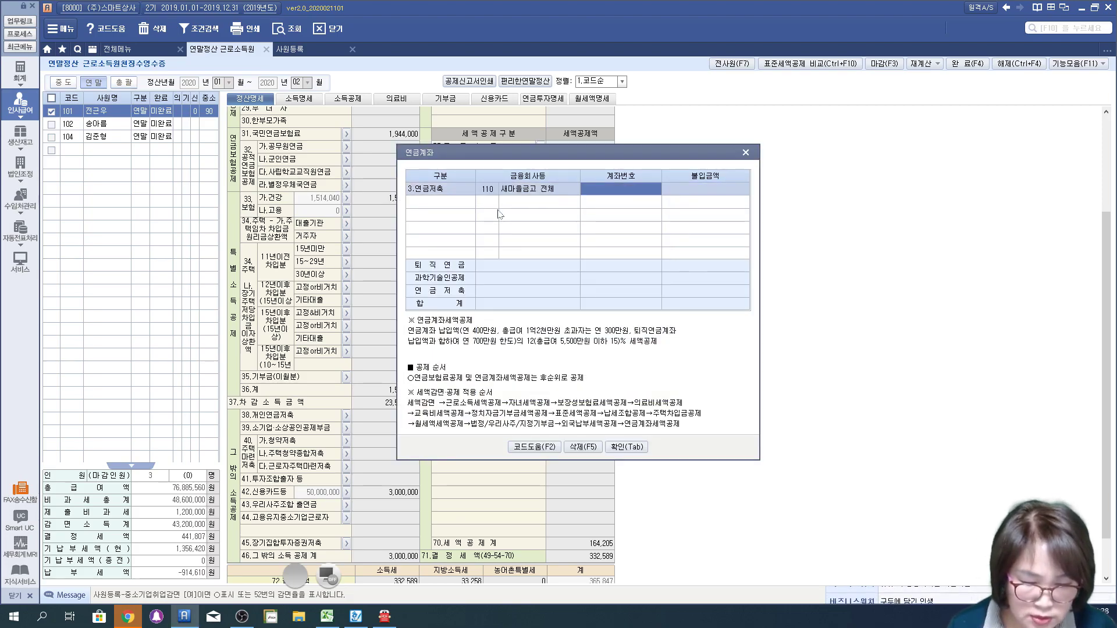
text(11111)
key(Return)
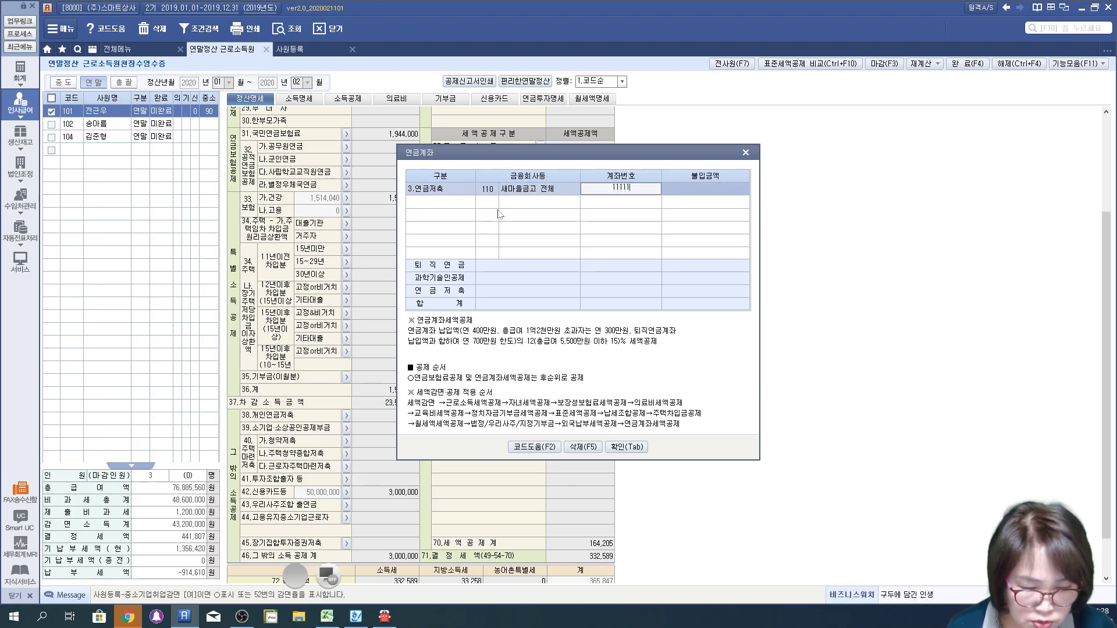
text(1)
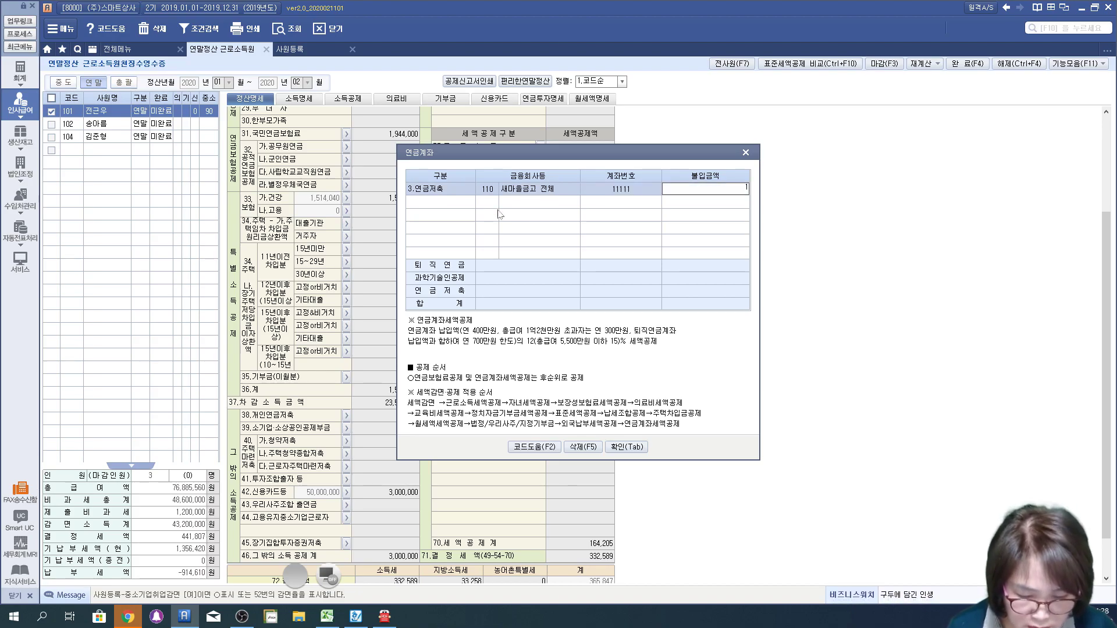
key(Return)
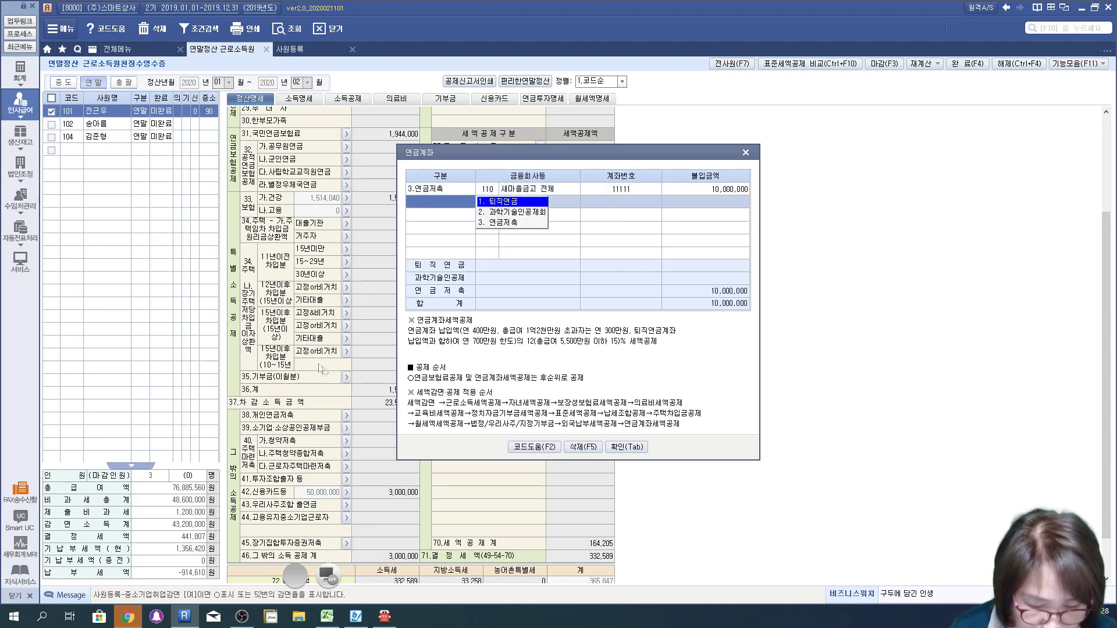
click(698, 190)
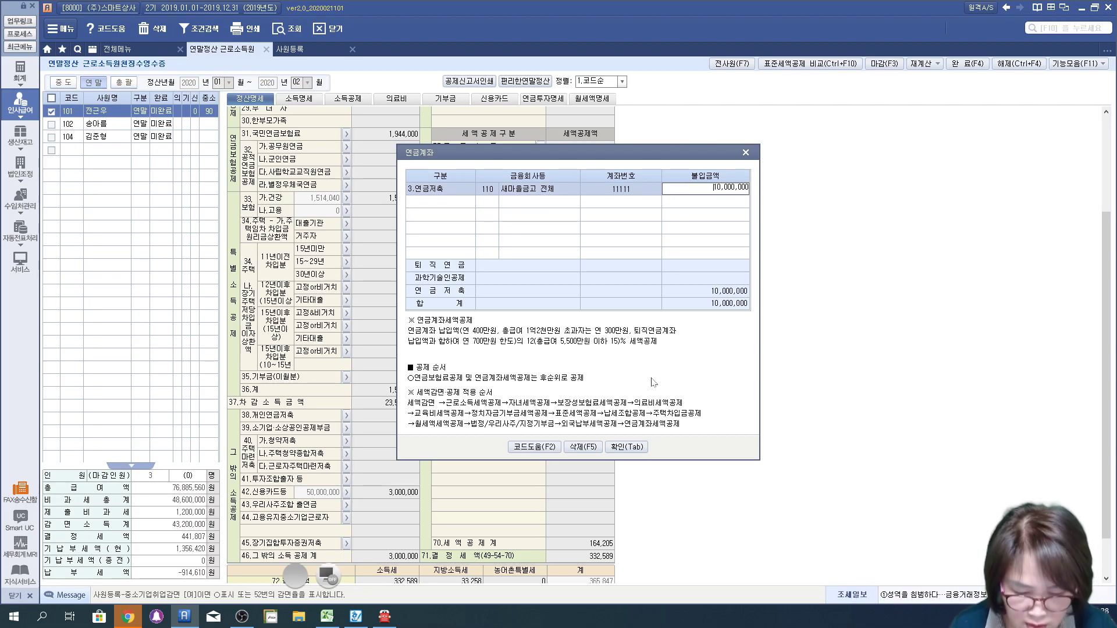
Circle the 연 400만원 and 연 300만원 limits in the 연금계좌세액공제 notes with the screen pen, underline the limit text, and clear the markings
click(326, 575)
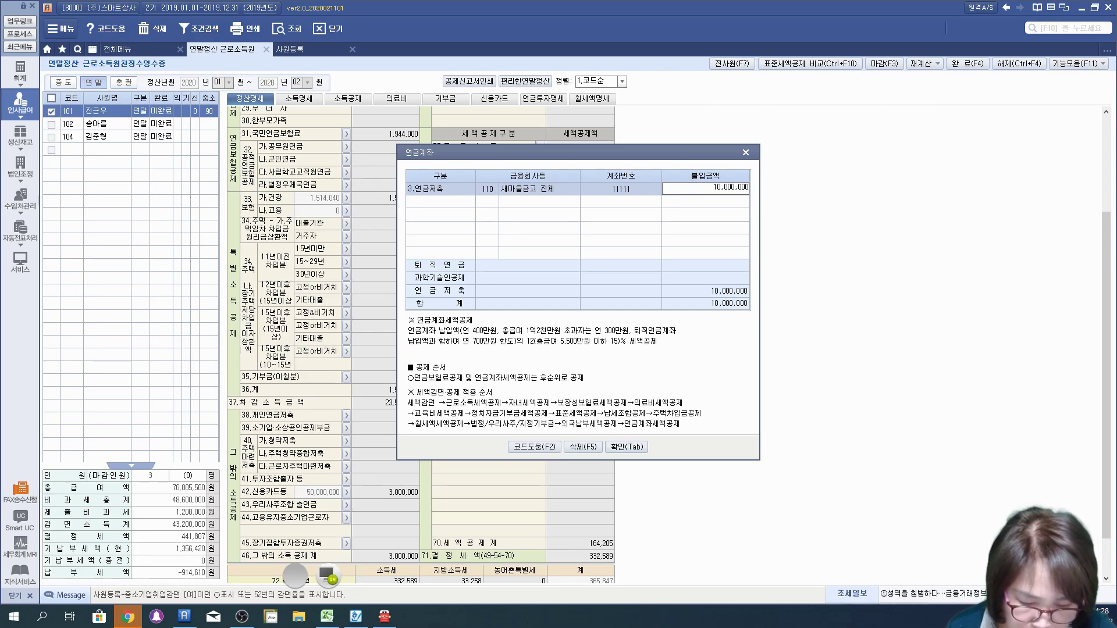
drag(401, 338, 472, 341)
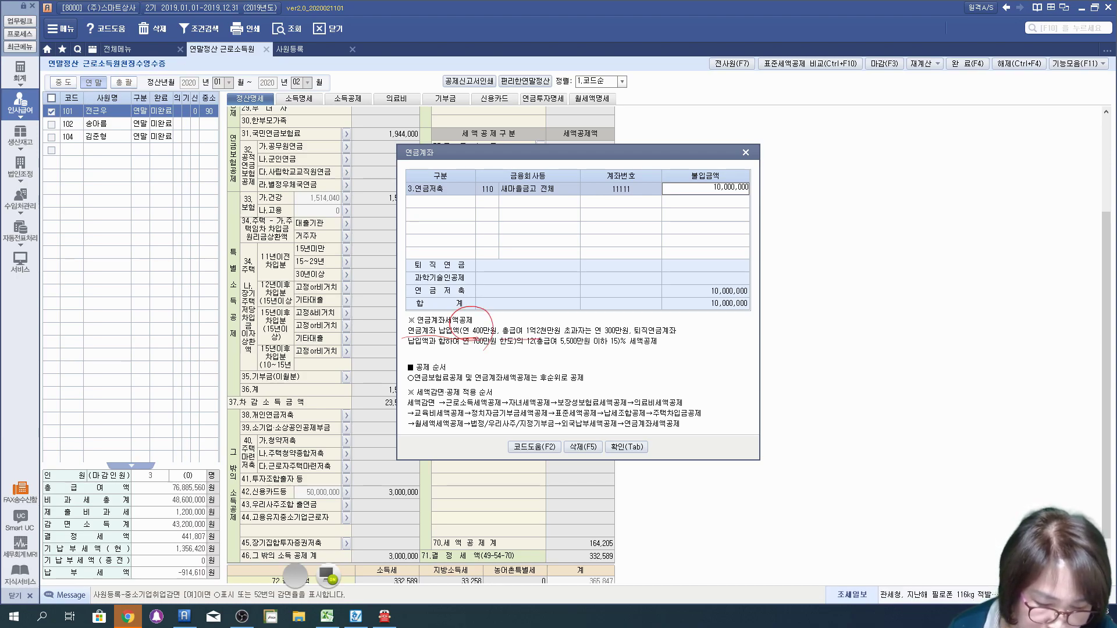
mouse_move(618, 335)
mouse_down()
mouse_move(578, 321)
mouse_move(689, 340)
mouse_up()
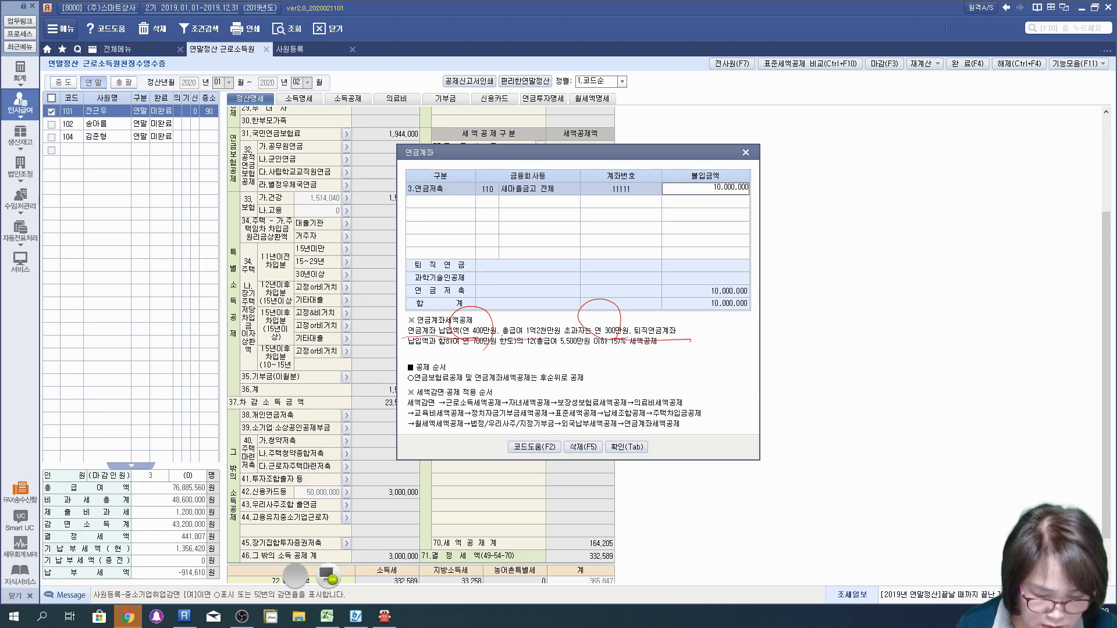
click(330, 574)
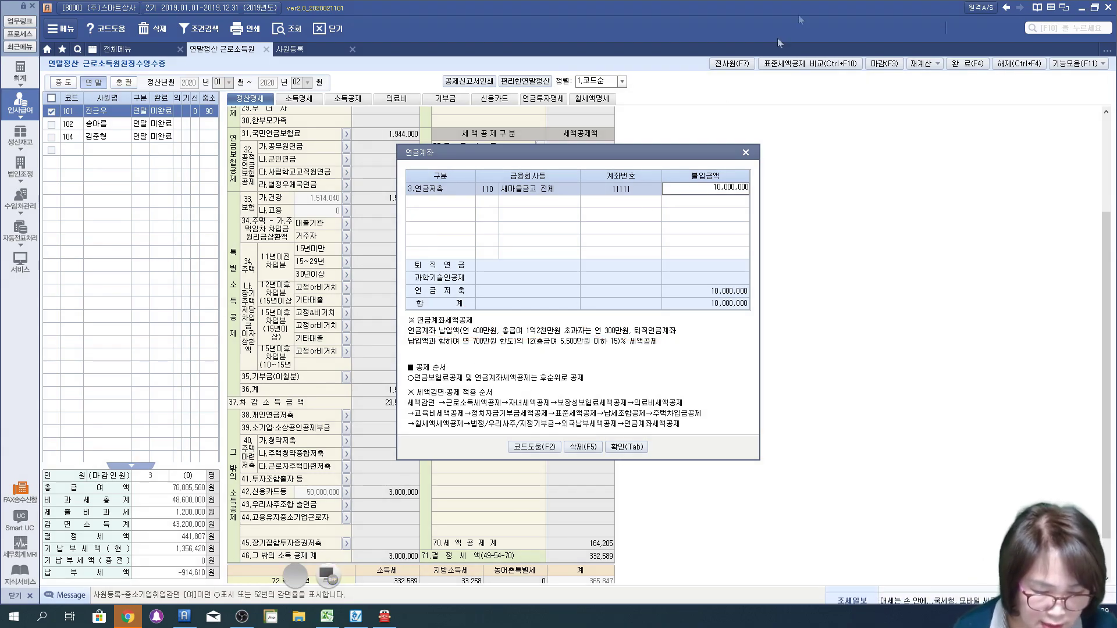
Set the 불입금액 of the 연금저축 entry to 4,000,000
click(693, 192)
double_click(694, 192)
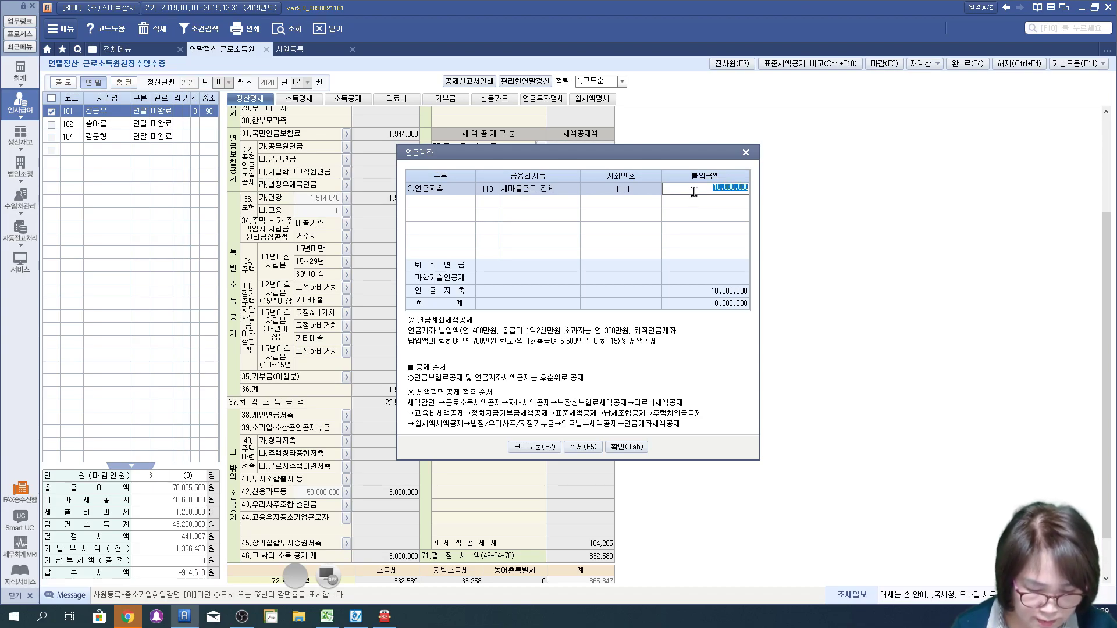
text(4,)
text(000,000)
key(Return)
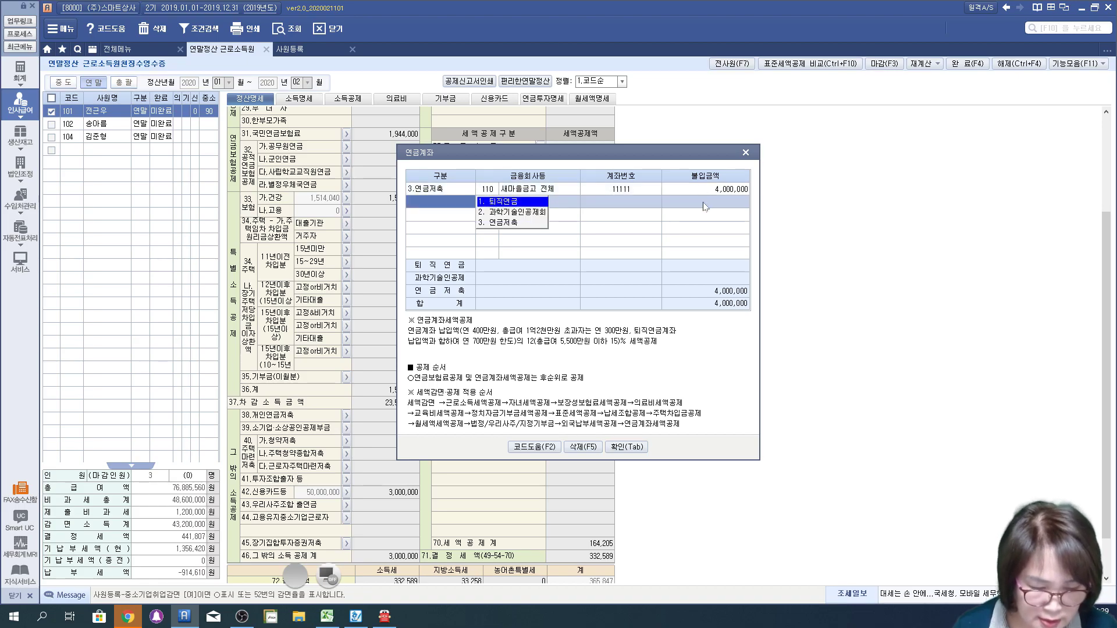
click(692, 192)
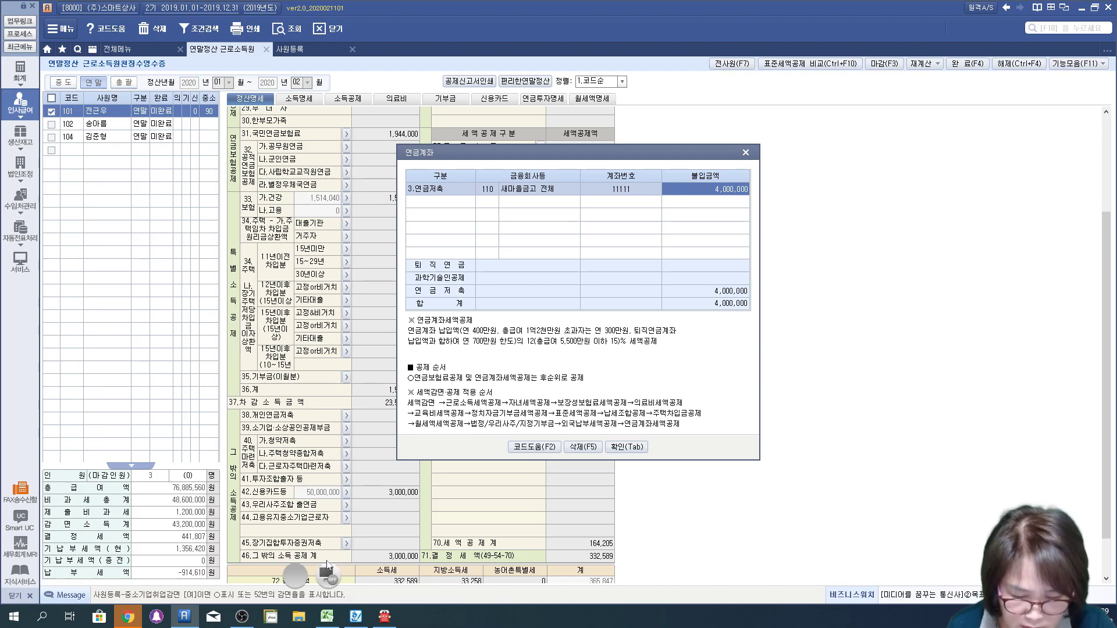
Move the 연금계좌 dialog off the tax credit section, then underline the 세액공제구분 heading and circle the 세액공제액 heading with the screen pen
drag(445, 155, 647, 154)
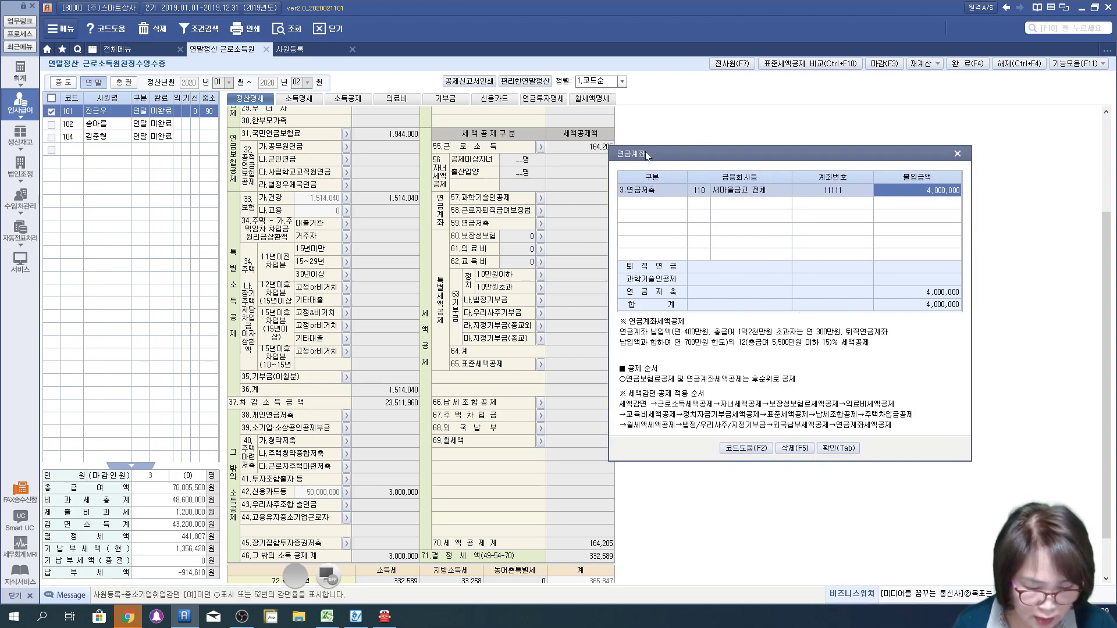
click(327, 573)
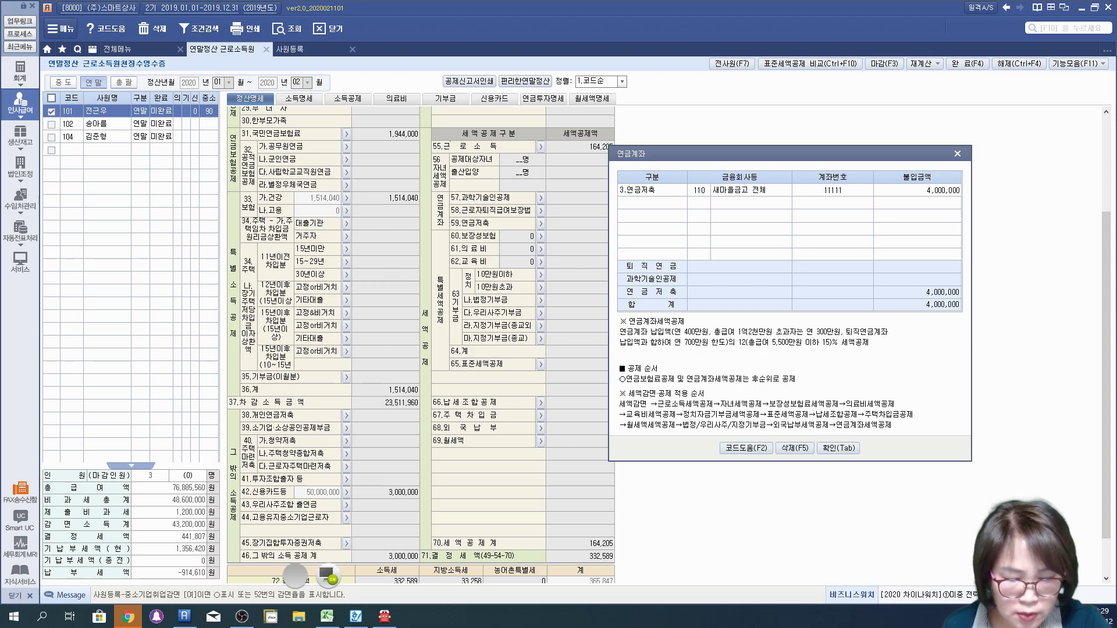
mouse_move(433, 145)
mouse_down()
mouse_move(599, 140)
mouse_move(602, 119)
mouse_up()
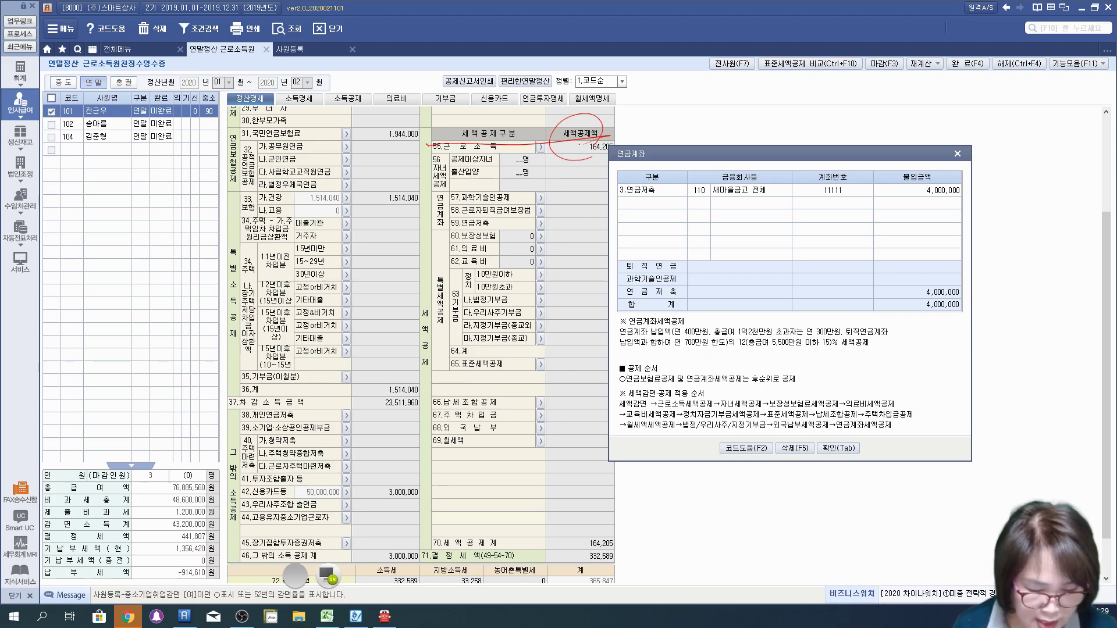
Mark the 공제 순서 notes with the screen pen, underlining the credit application order through 연금계좌세액공제
mouse_move(634, 367)
mouse_down()
mouse_move(642, 412)
mouse_move(702, 409)
mouse_up()
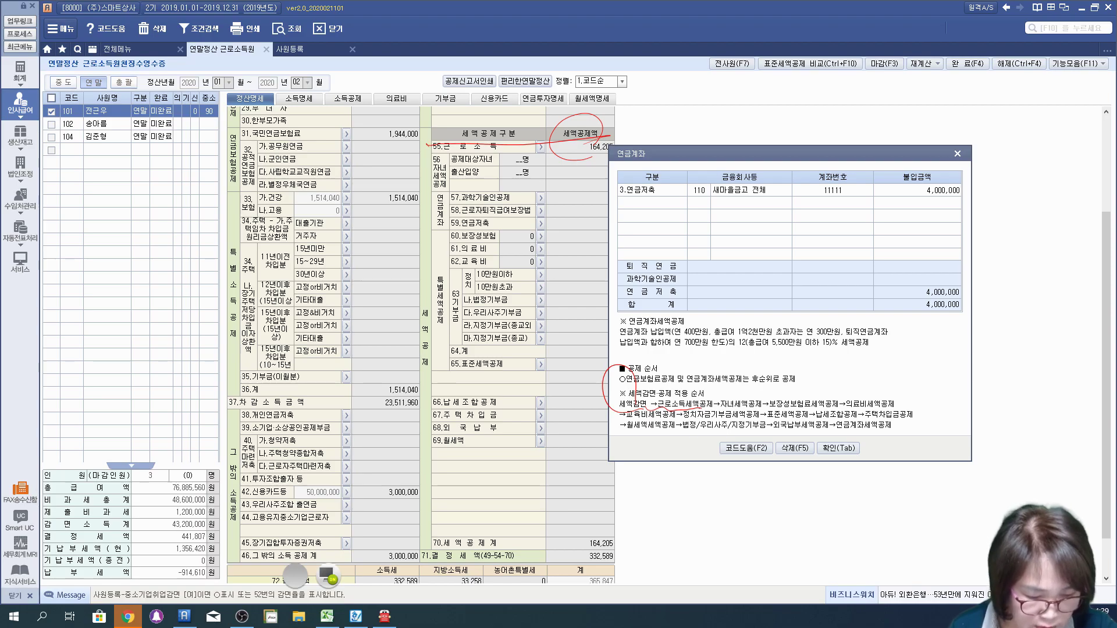
mouse_move(750, 413)
mouse_down()
mouse_move(705, 380)
mouse_move(756, 410)
mouse_up()
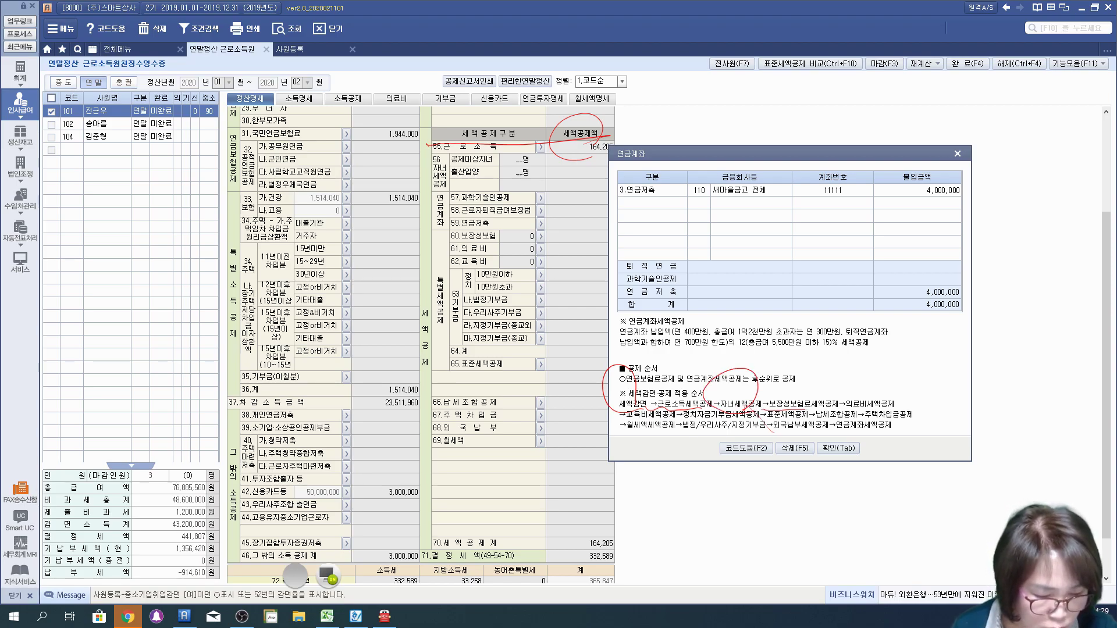
drag(843, 416, 871, 404)
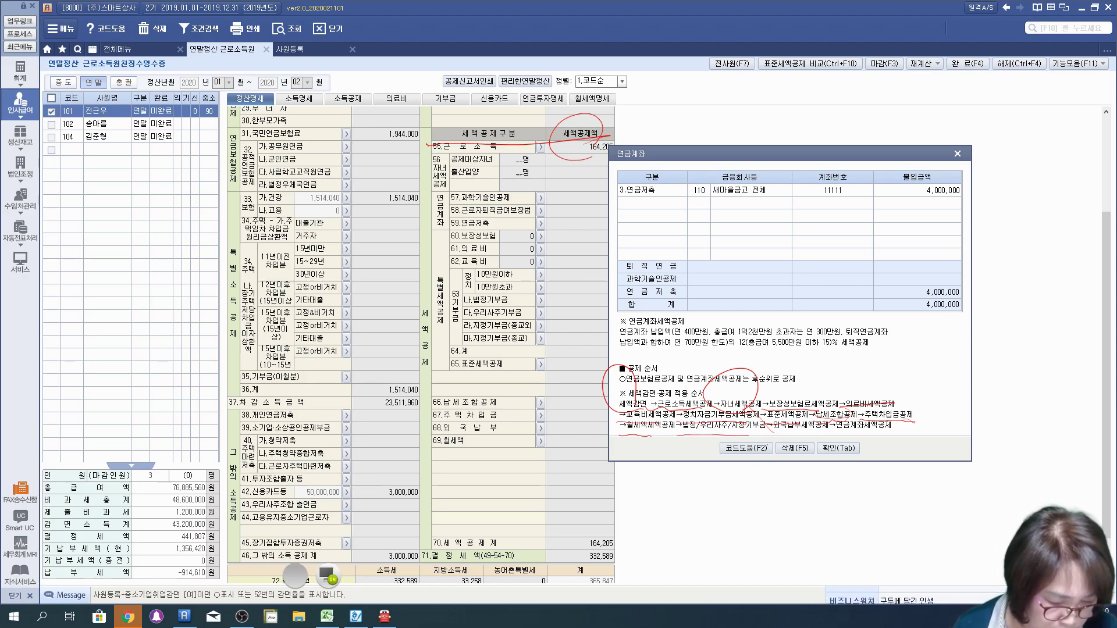
drag(832, 438, 896, 438)
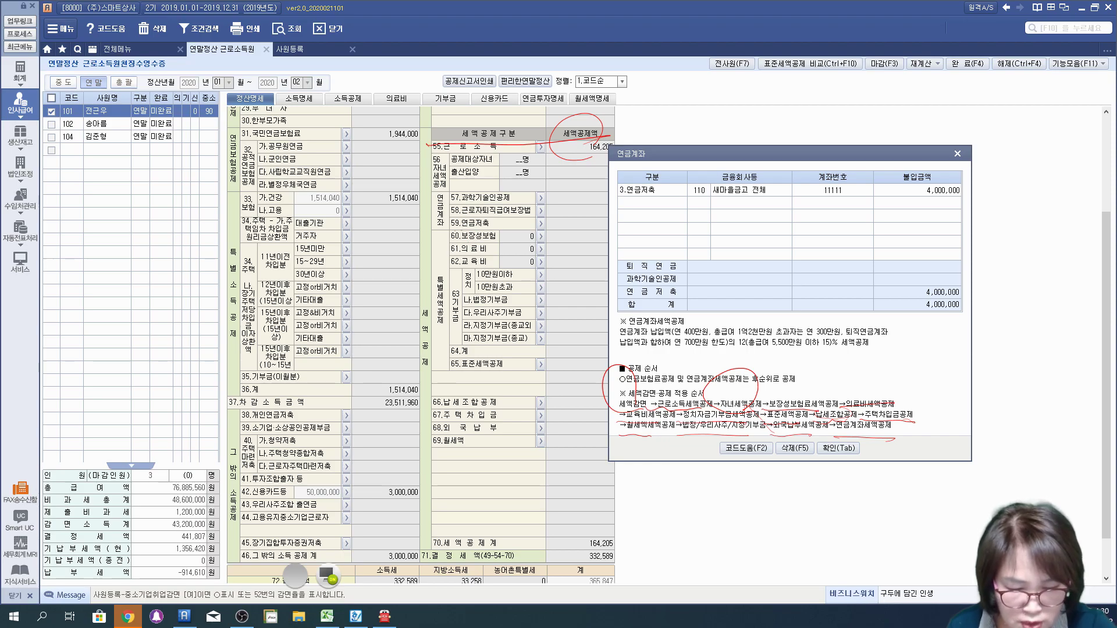
Circle the 연금계좌 rows in the tax credit section with the screen pen, clear the markings, and confirm the pension account details
drag(426, 191, 544, 195)
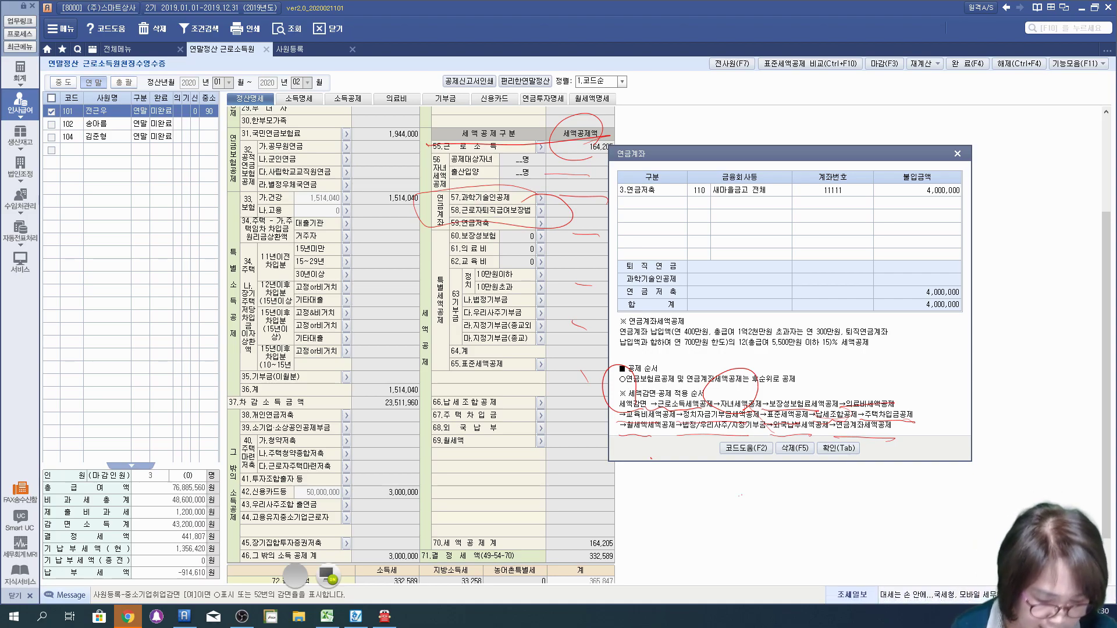
click(332, 575)
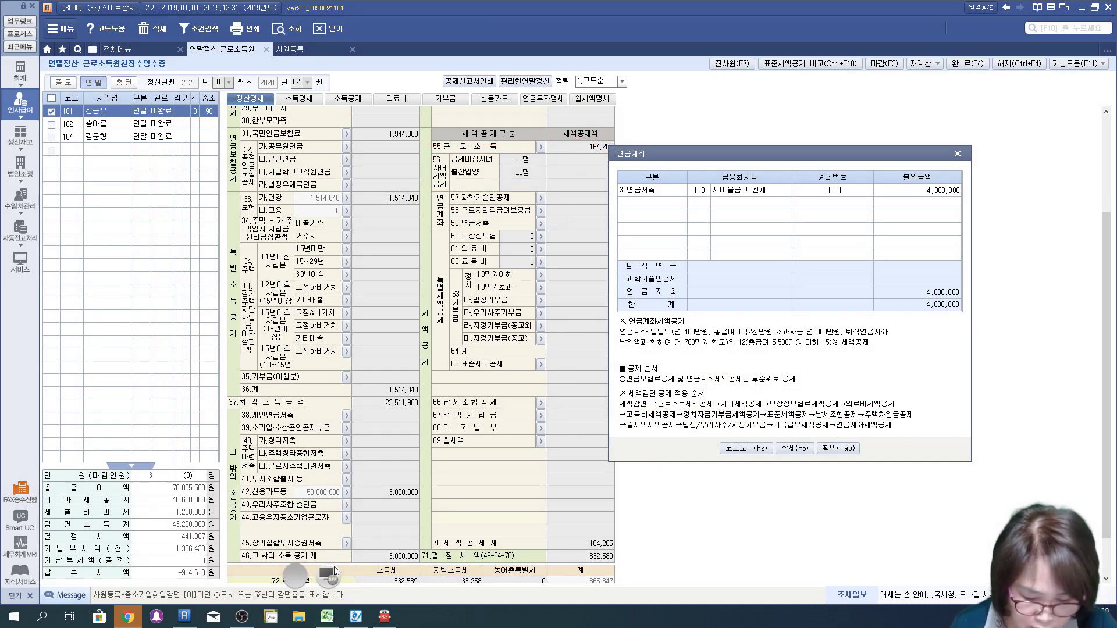
click(840, 451)
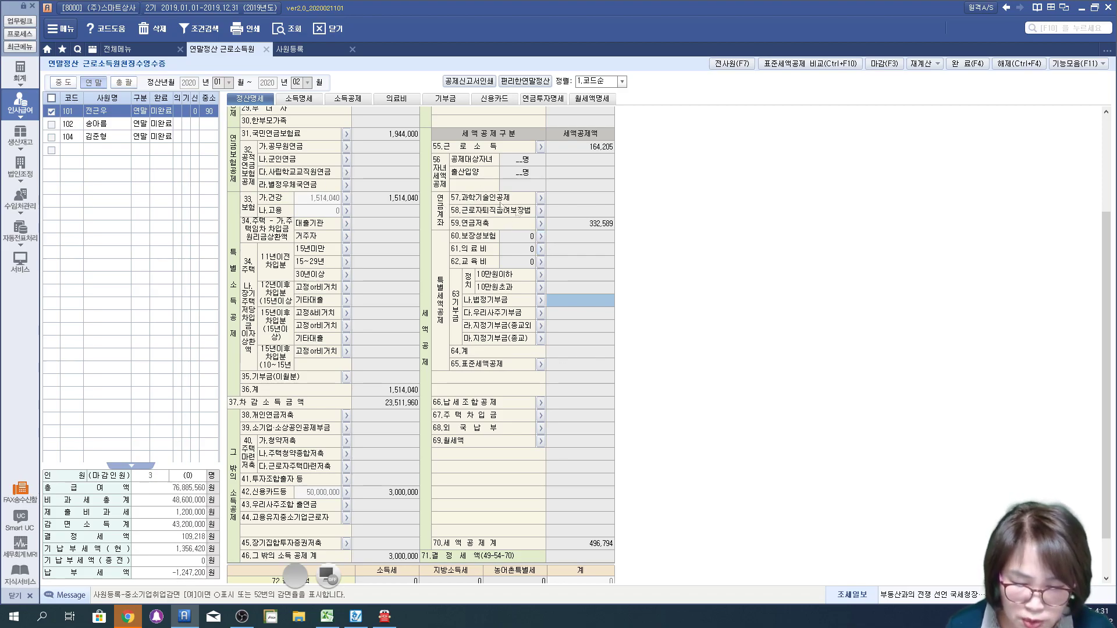
In the 소득공제 details, enter 3,000,000 as 보장성 insurance premium in the employee's own 국세청 row
click(350, 103)
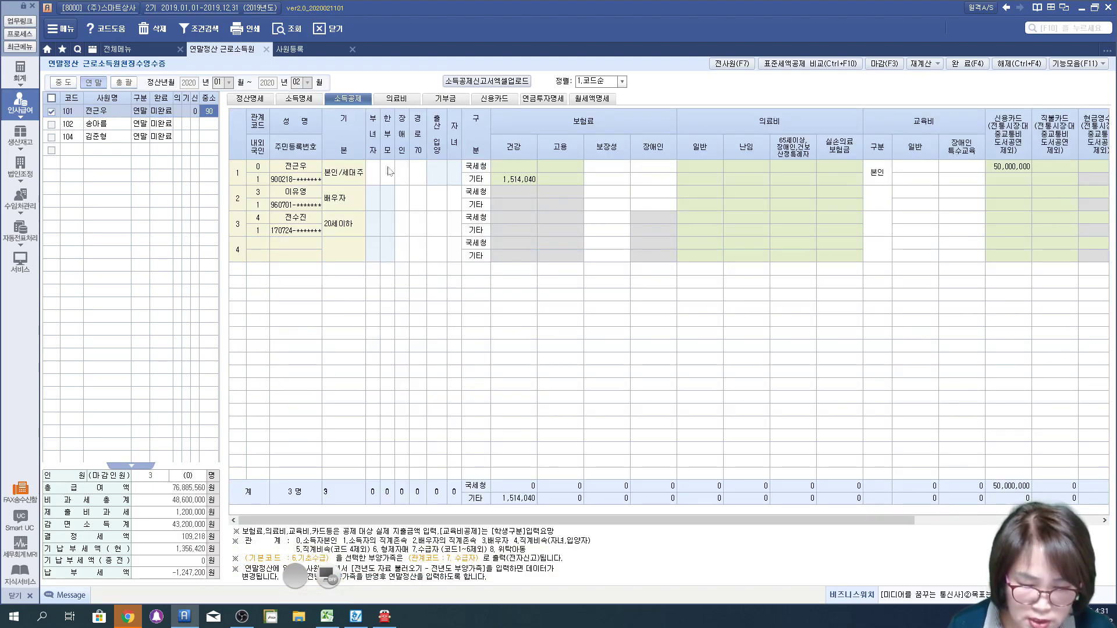
click(609, 169)
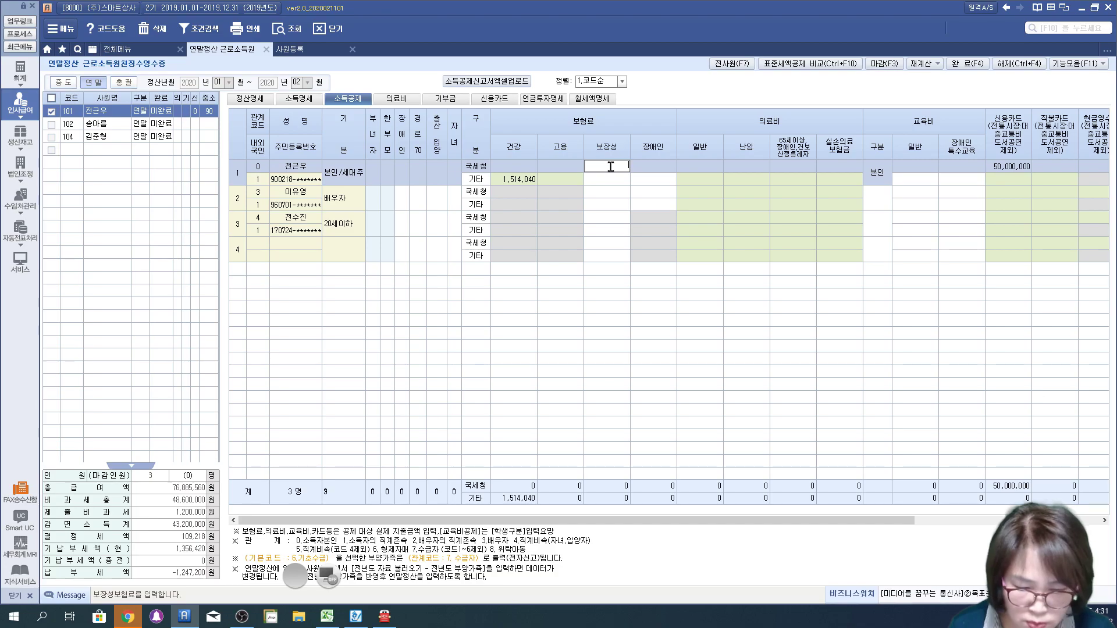
click(604, 178)
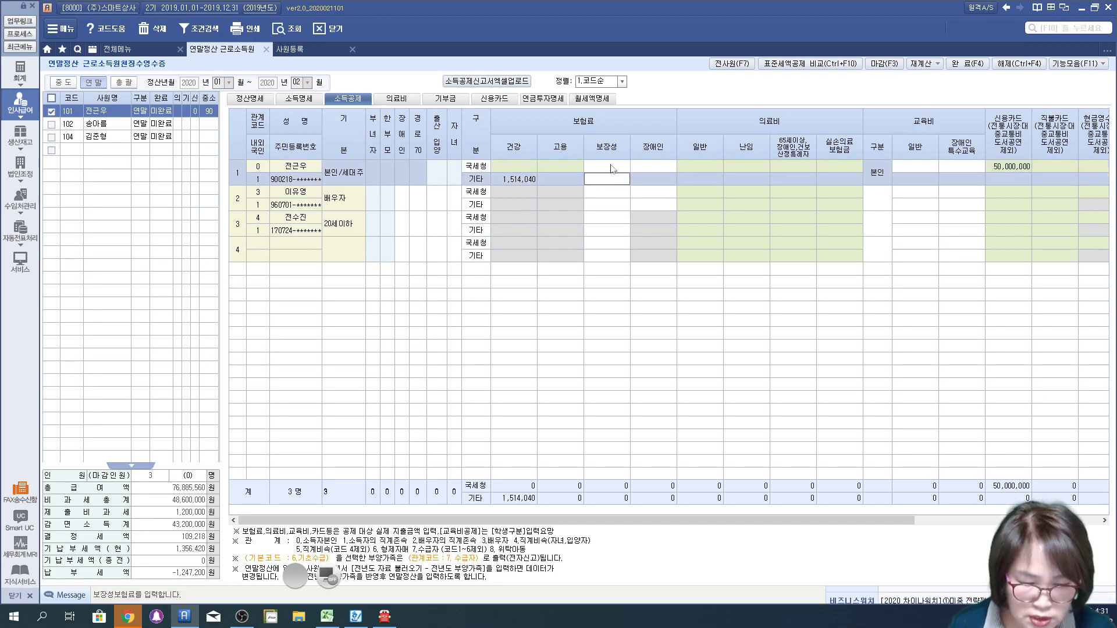
click(610, 166)
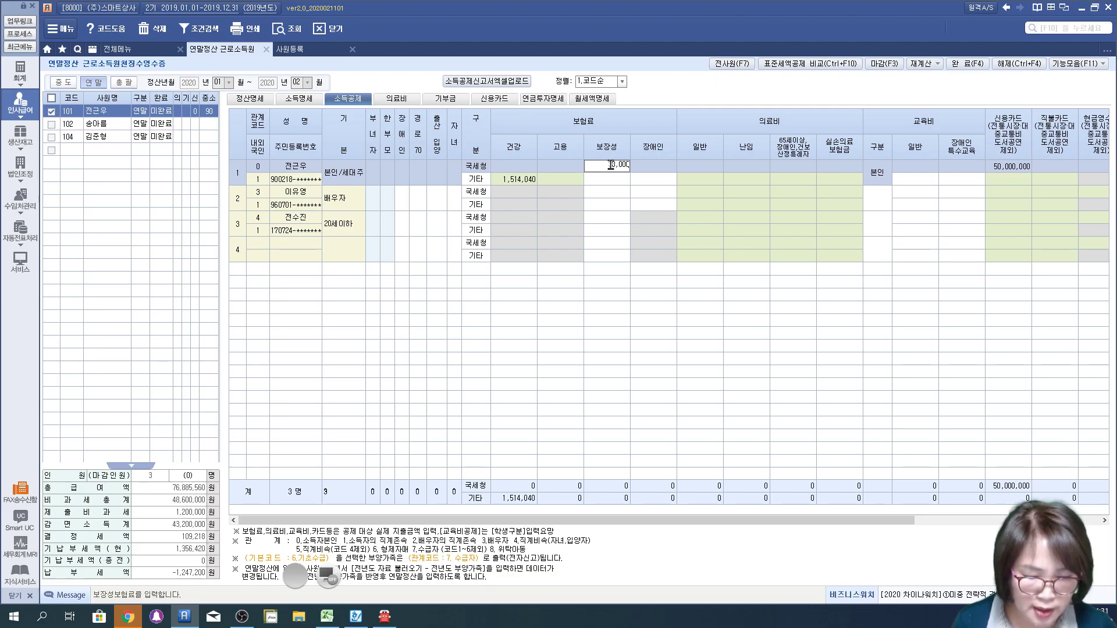
key(Return)
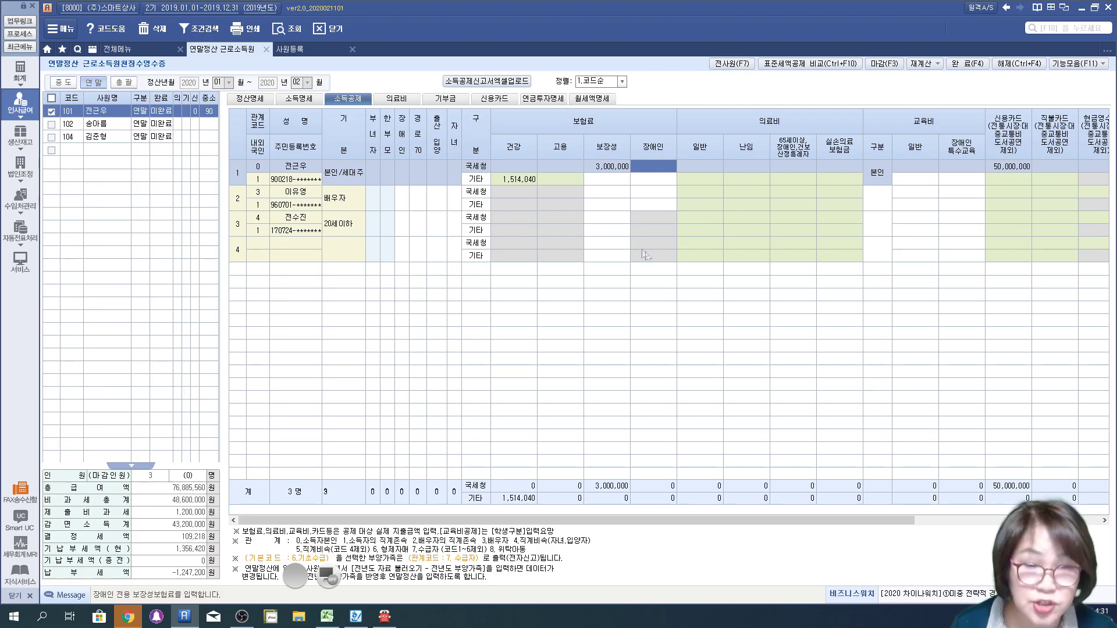
Return to the 정산명세 and check the 60.보장성보험 details, including the spent amount, deductible amount and limit notes
click(242, 100)
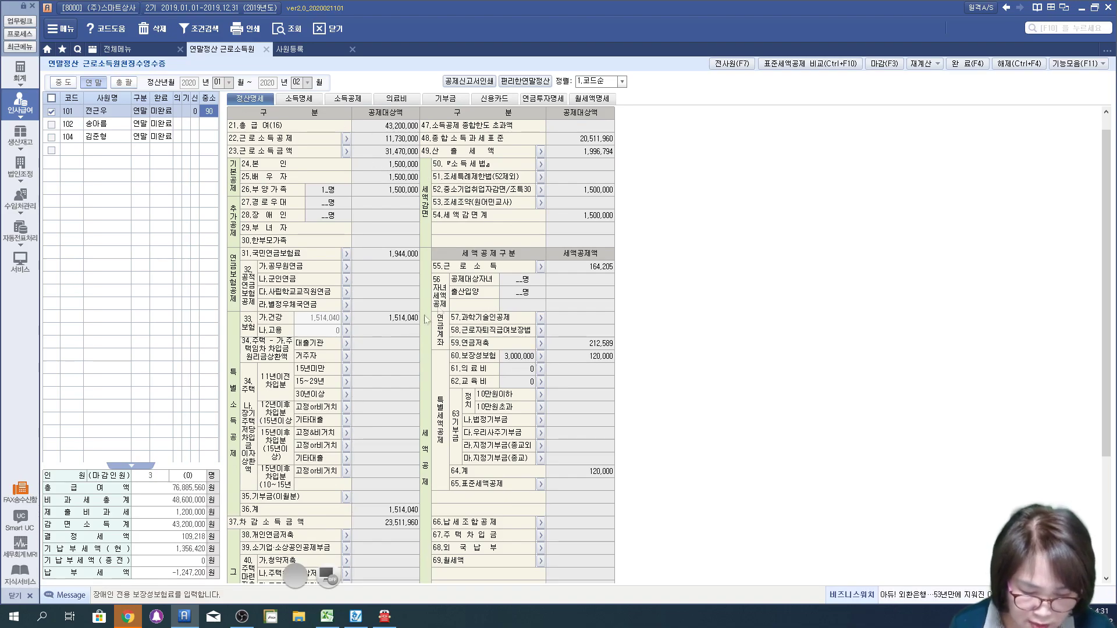
click(542, 357)
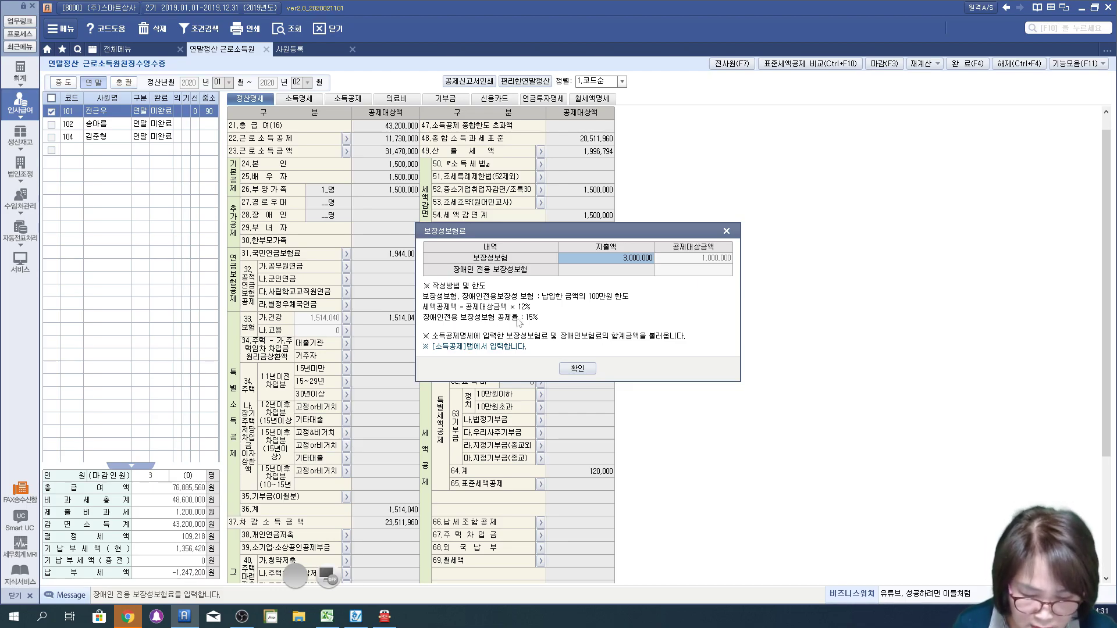
click(578, 369)
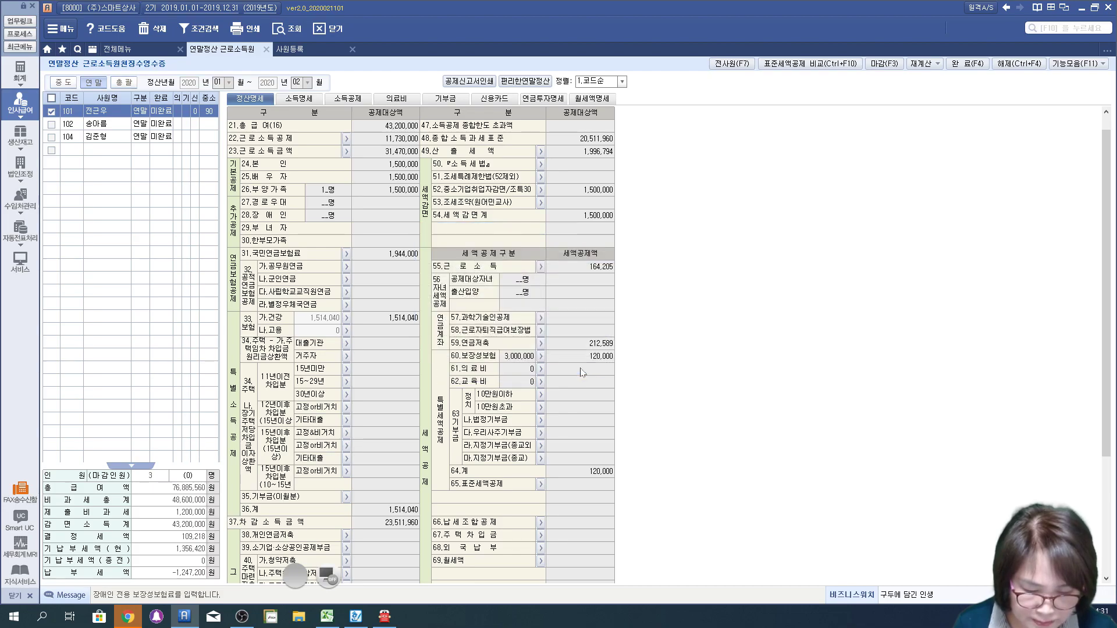
Compare the 보장성 insurance entries in the 소득공제 details with the tax credit shown in the 정산명세
click(353, 101)
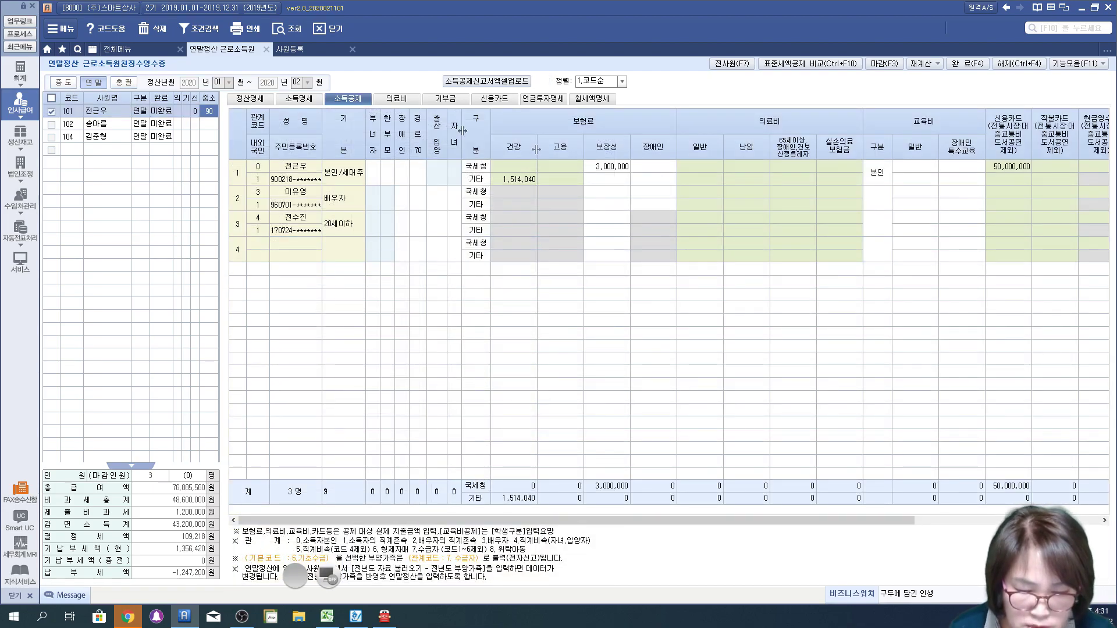
click(243, 100)
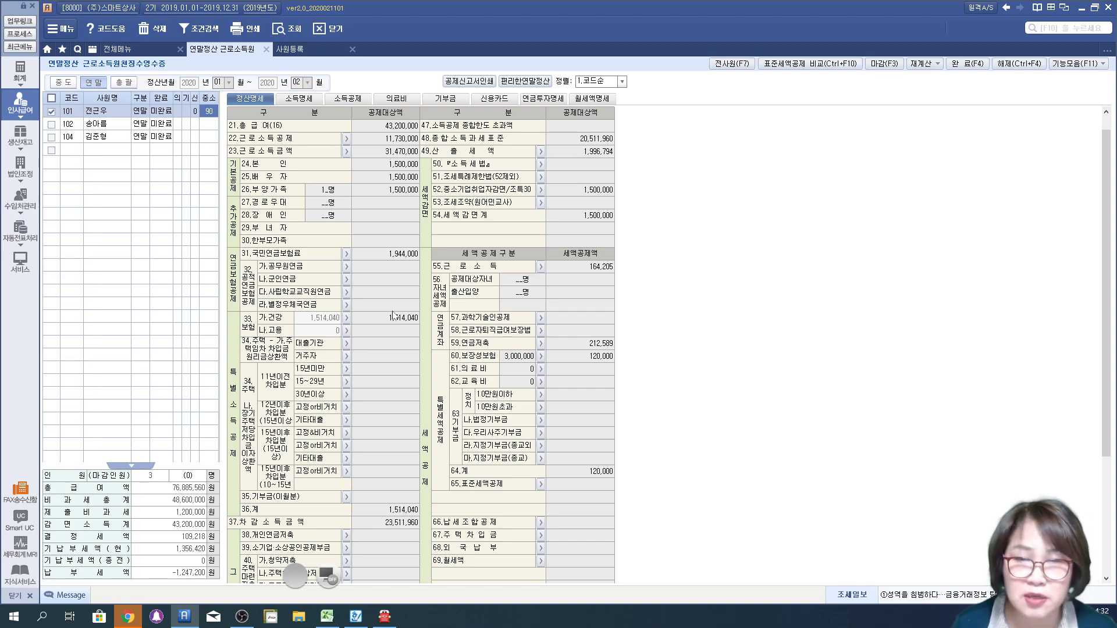
click(352, 102)
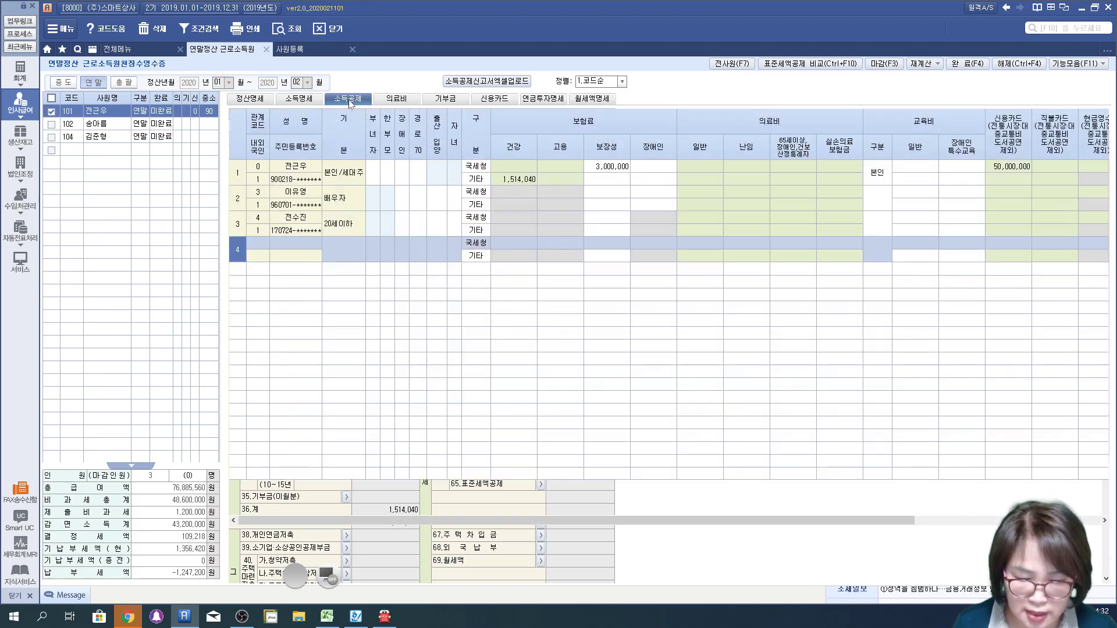
click(299, 179)
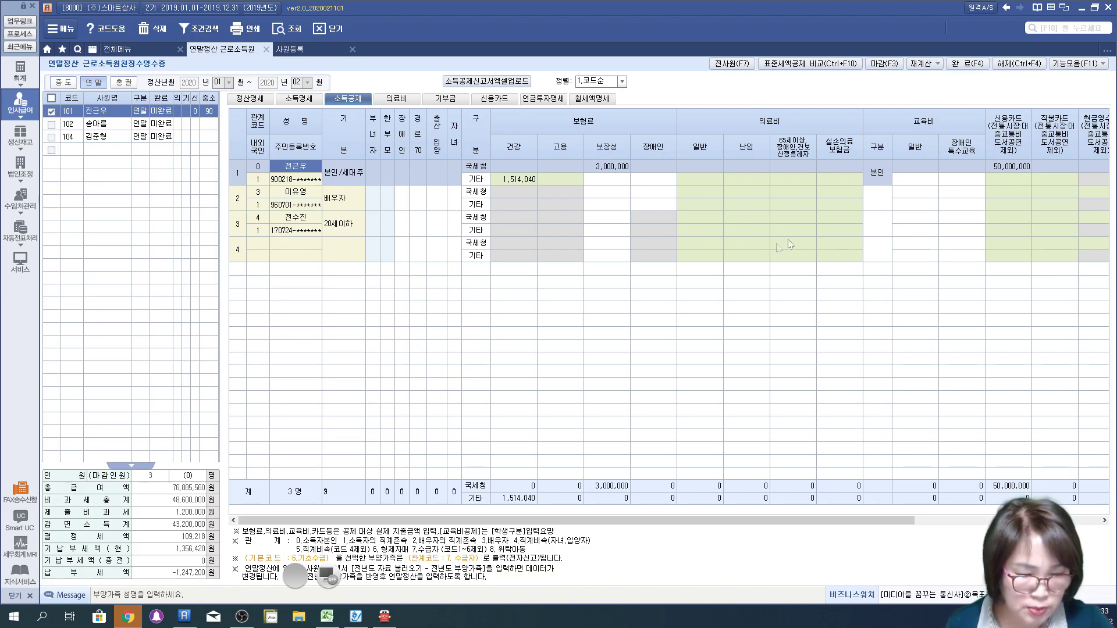
Circle the dependents' 보장성 insurance cells with the screen pen, then clear the marking
click(617, 192)
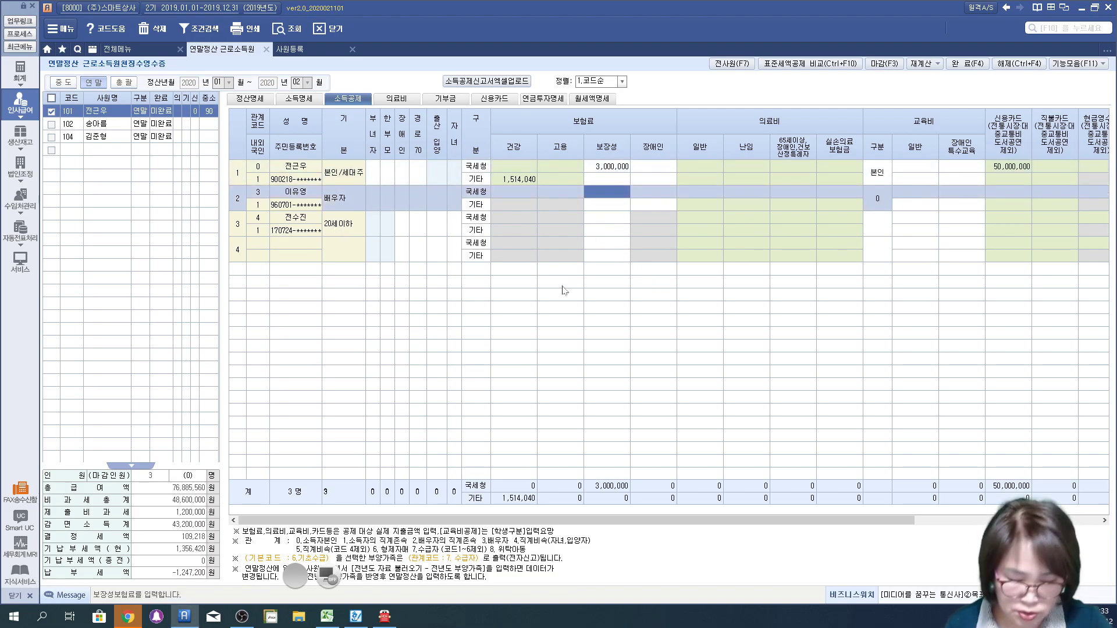
mouse_move(625, 175)
mouse_down()
mouse_move(617, 250)
mouse_move(597, 268)
mouse_up()
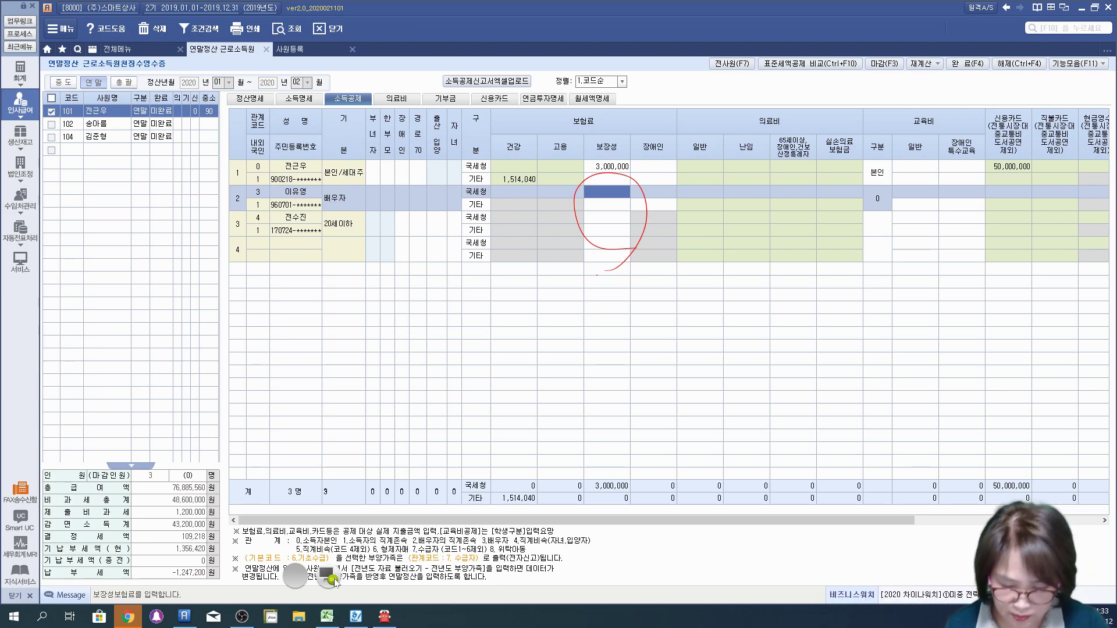
click(327, 576)
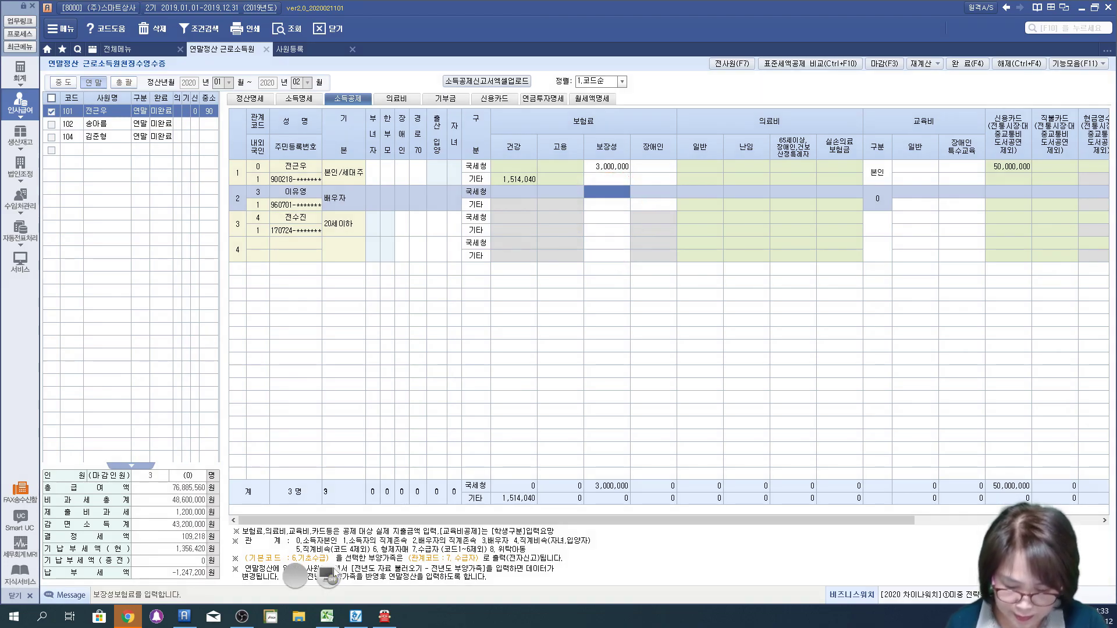
click(413, 254)
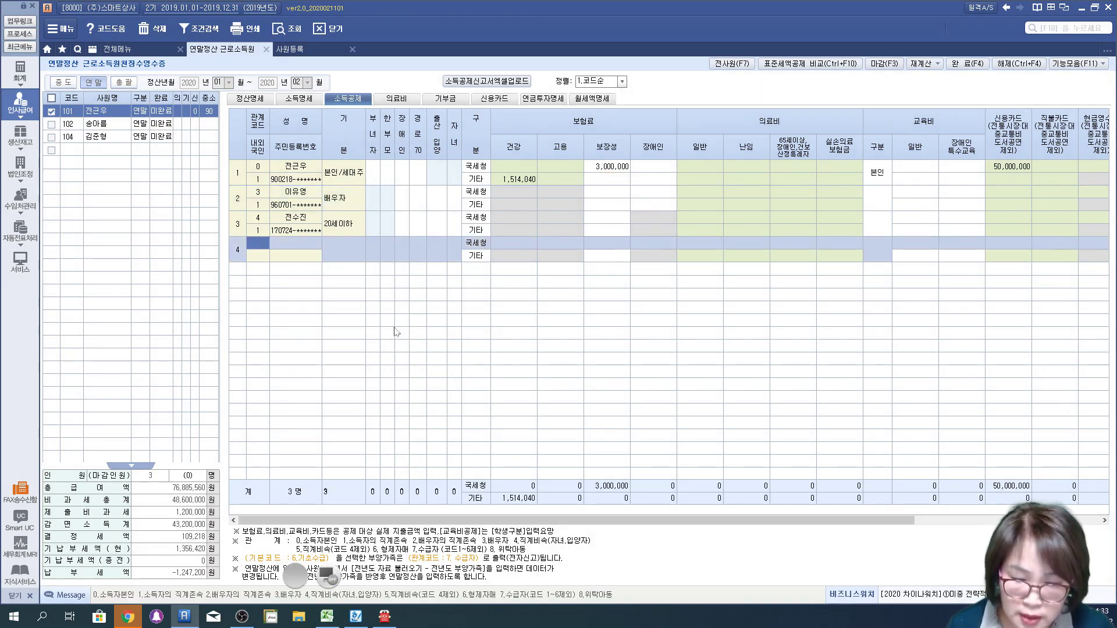
Check 61.의료비 in the 정산명세, then open the 의료비 details and add 본인 as the first row's recipient
click(242, 100)
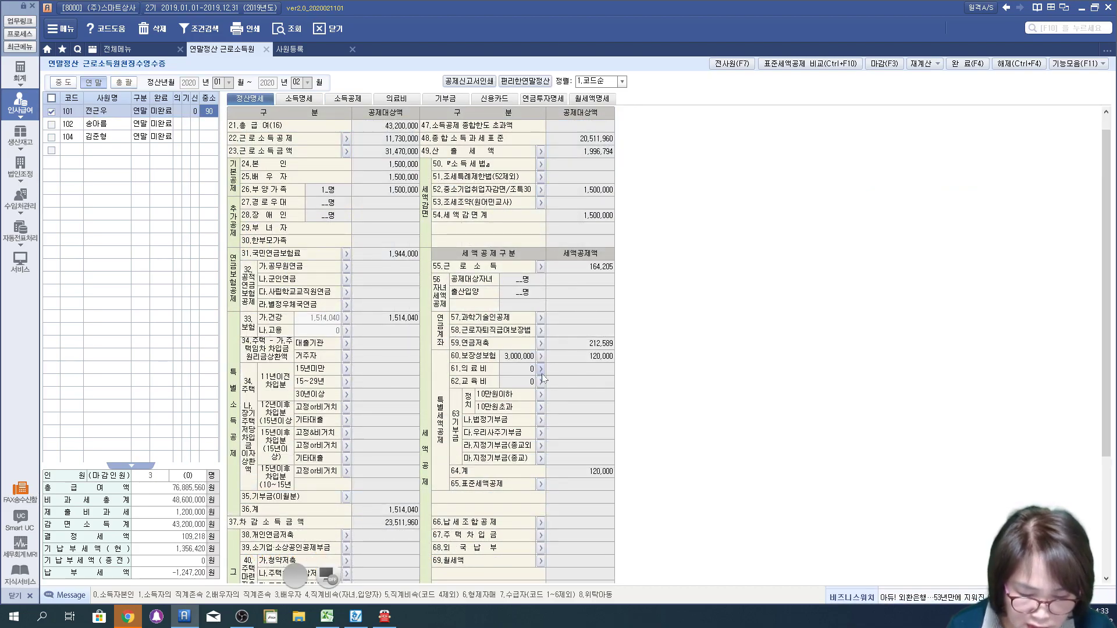
click(396, 100)
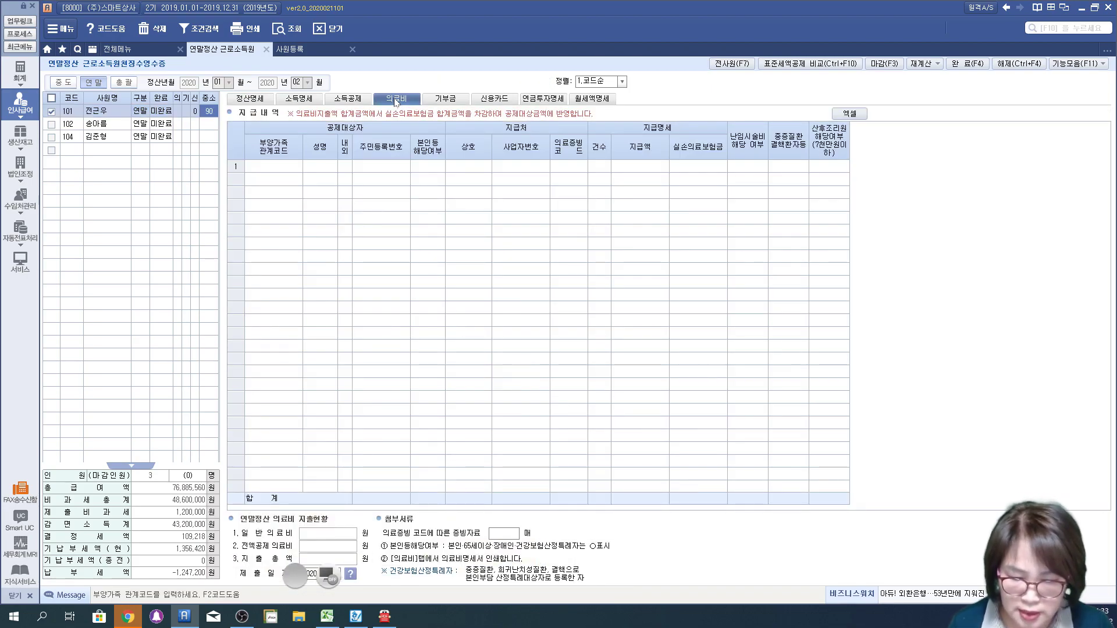
click(285, 169)
key(F2)
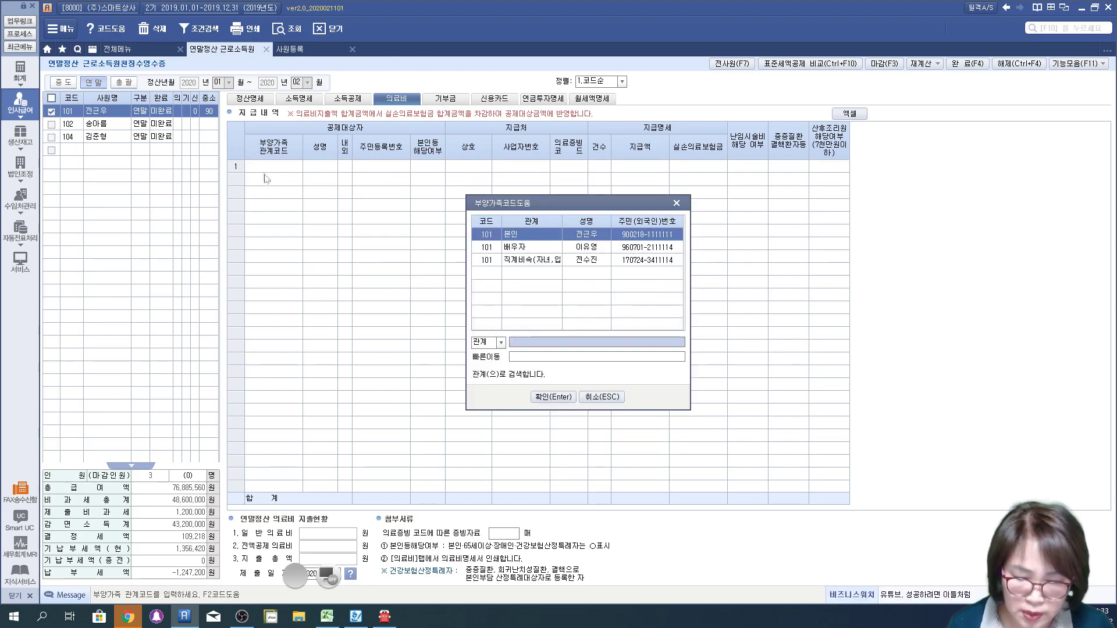
click(676, 204)
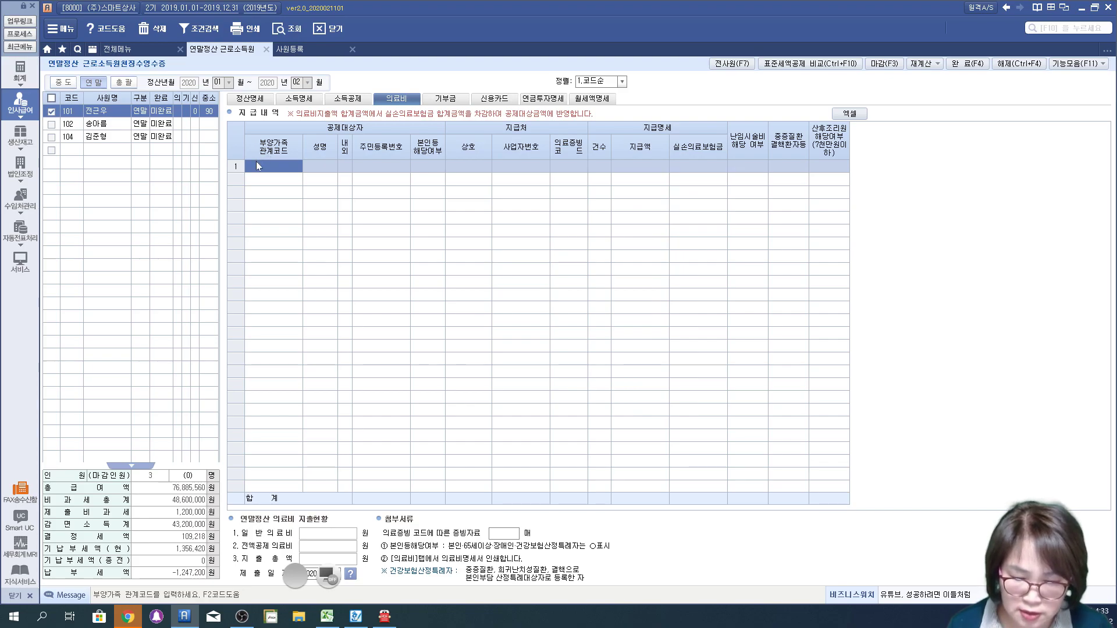
key(F2)
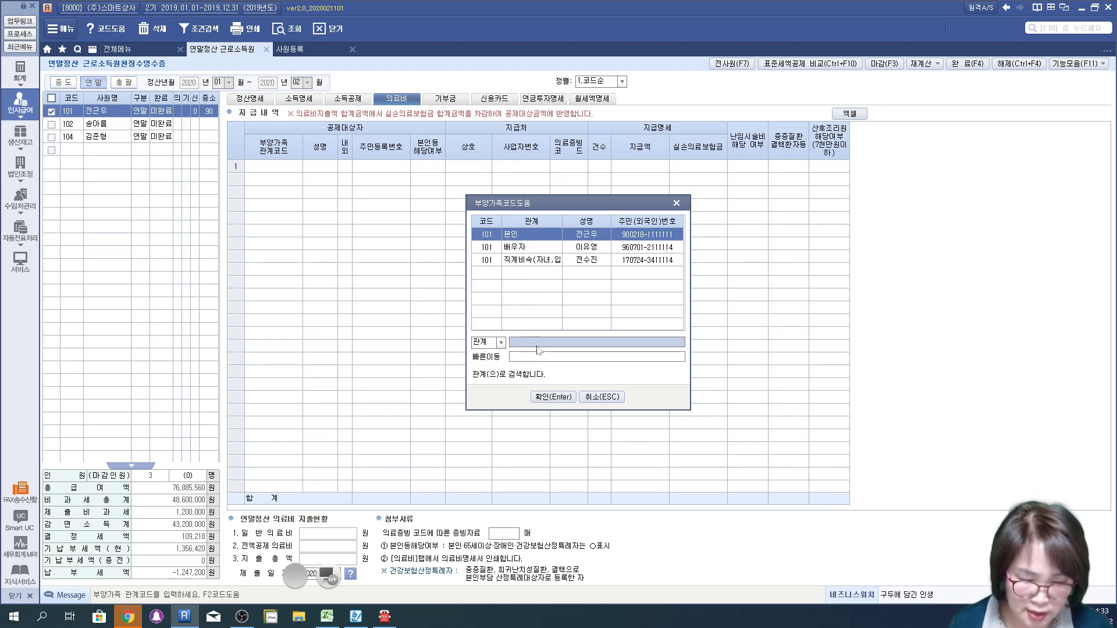
click(552, 398)
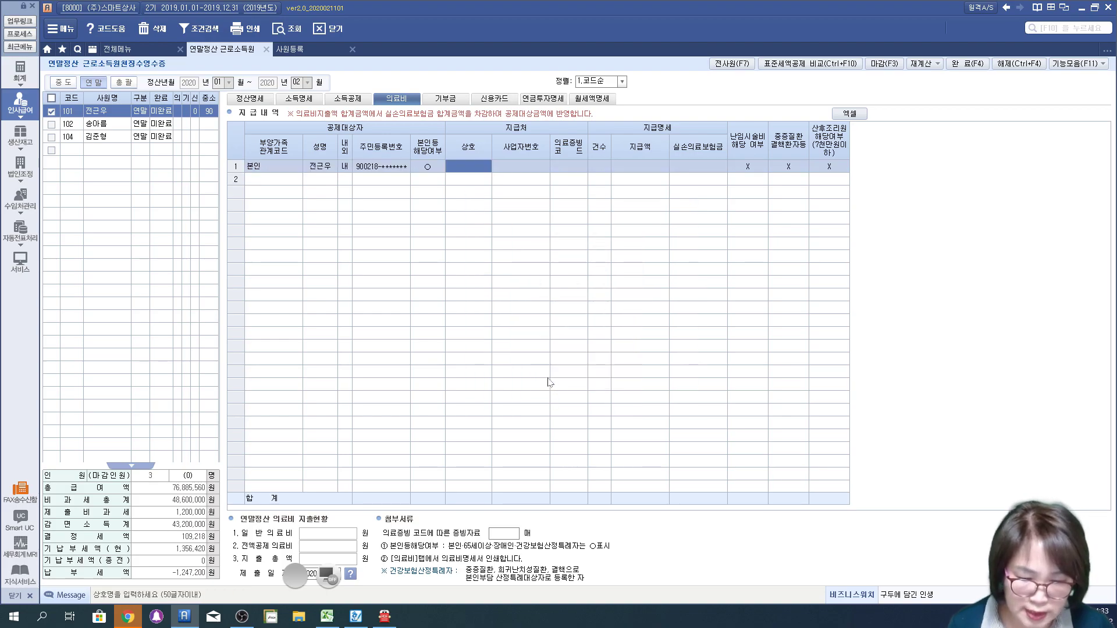
For the 본인 row, set the 의료증빙코드 to 국세청, 건수 to 1 and 지급액 to 1,500,000, leaving the 지급처 fields blank
key(Return)
key(Return)
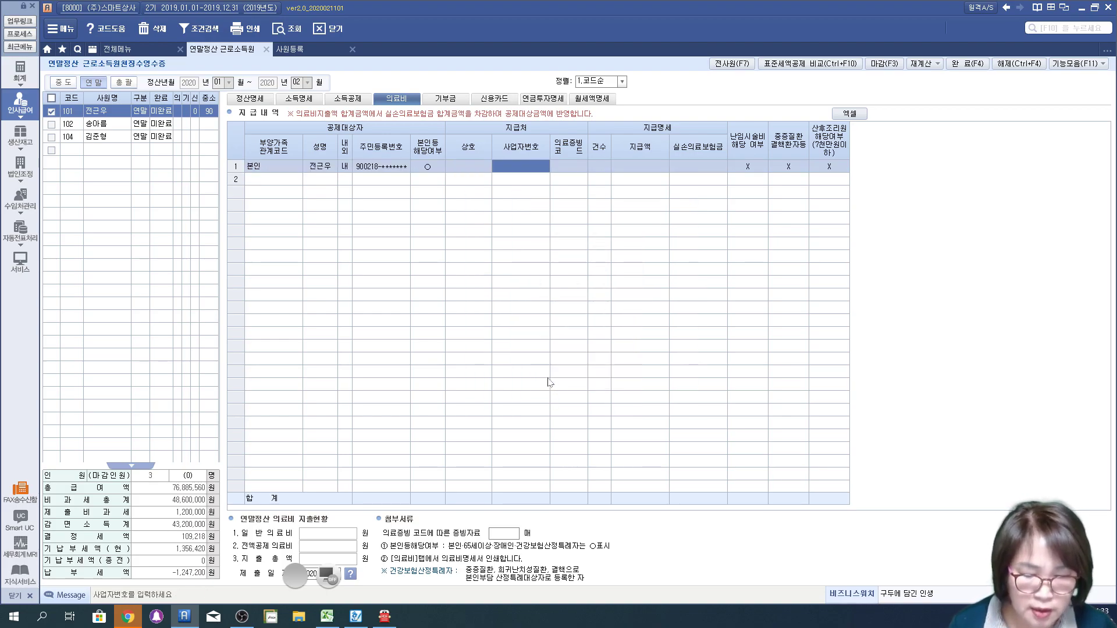
text(1)
key(Return)
key(Return)
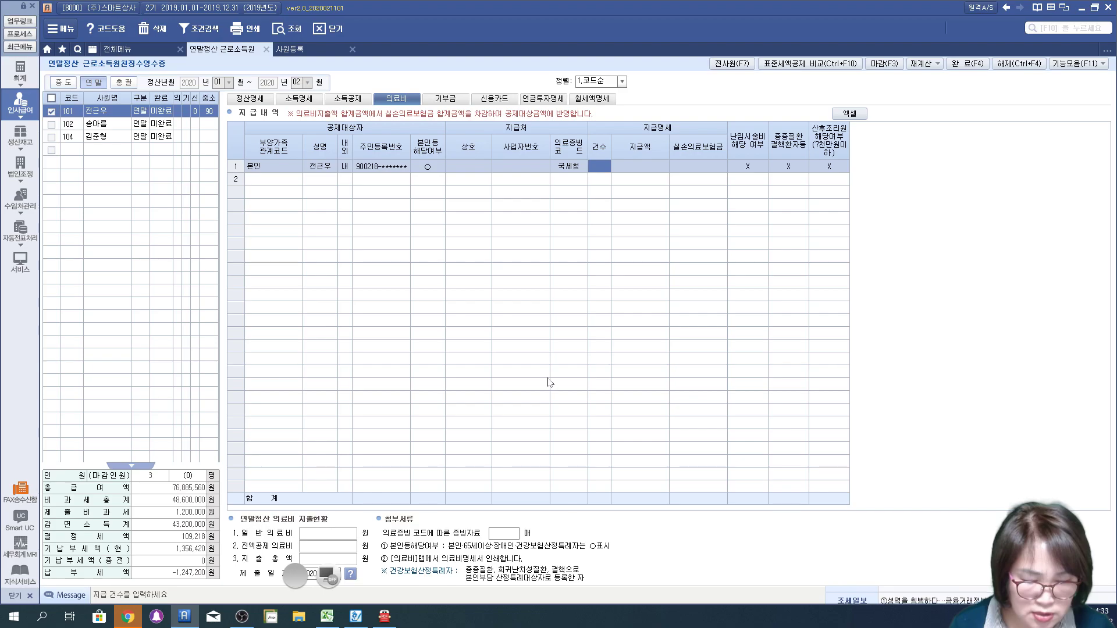
text(000000)
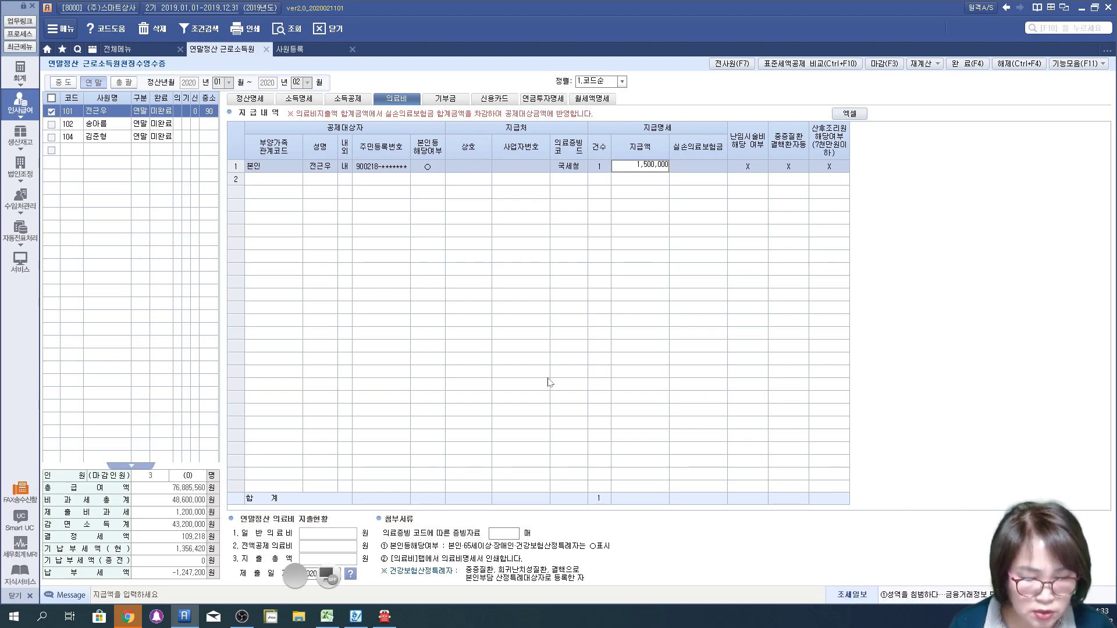
key(Return)
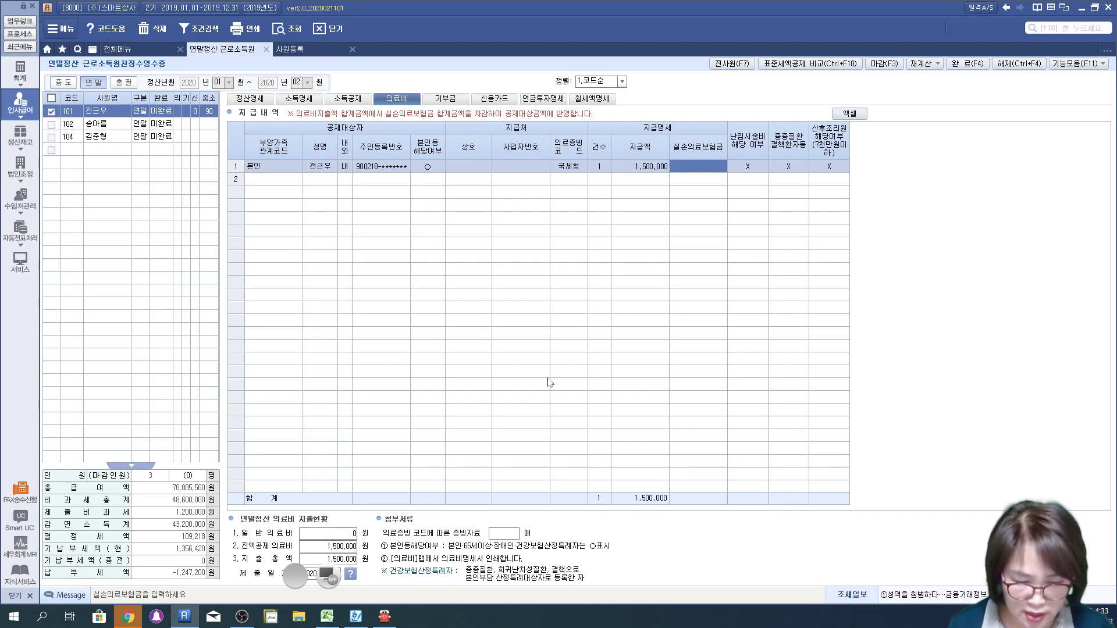
Review the row's 상호 and 사업자번호 fields and the 의료증빙코드 options, keeping 국세청 selected
key(Left)
key(Left)
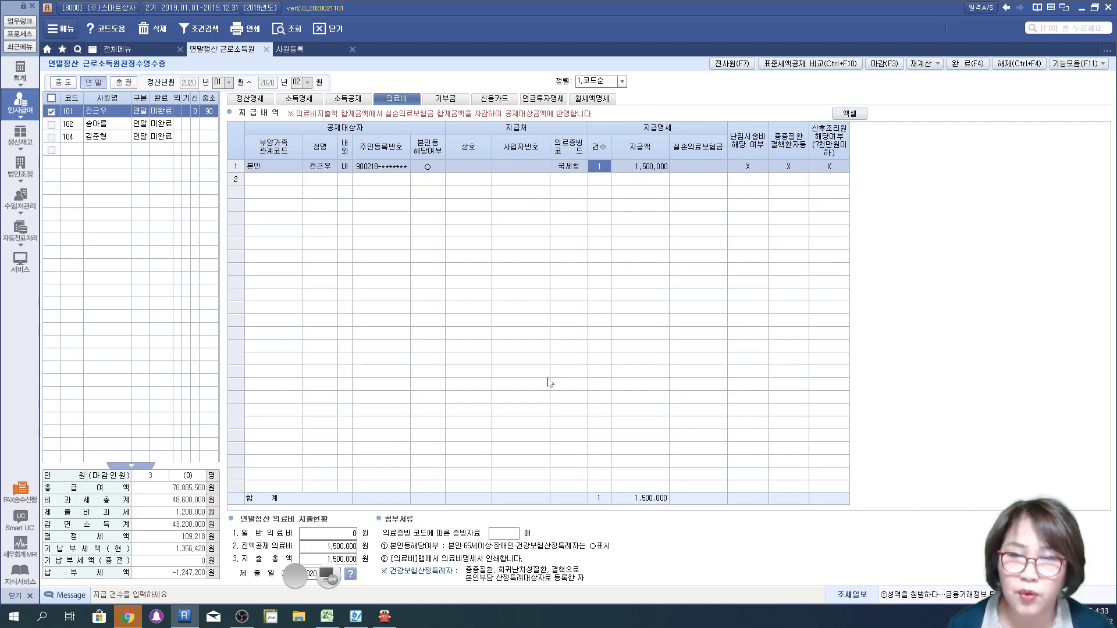
key(Left)
key(Left)
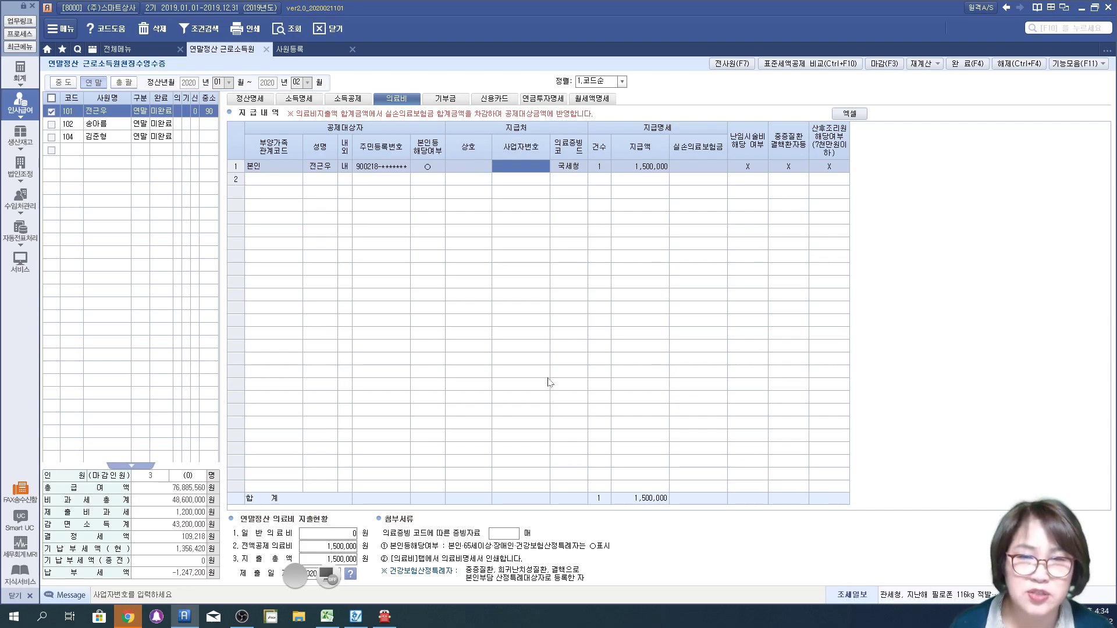
key(Left)
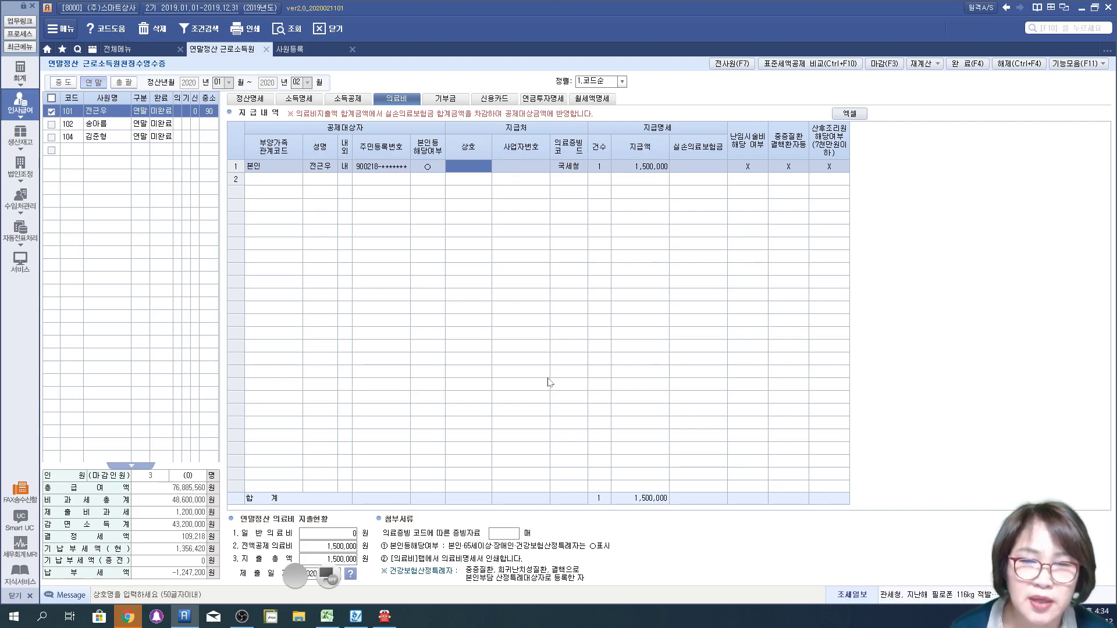
key(Right)
key(Right)
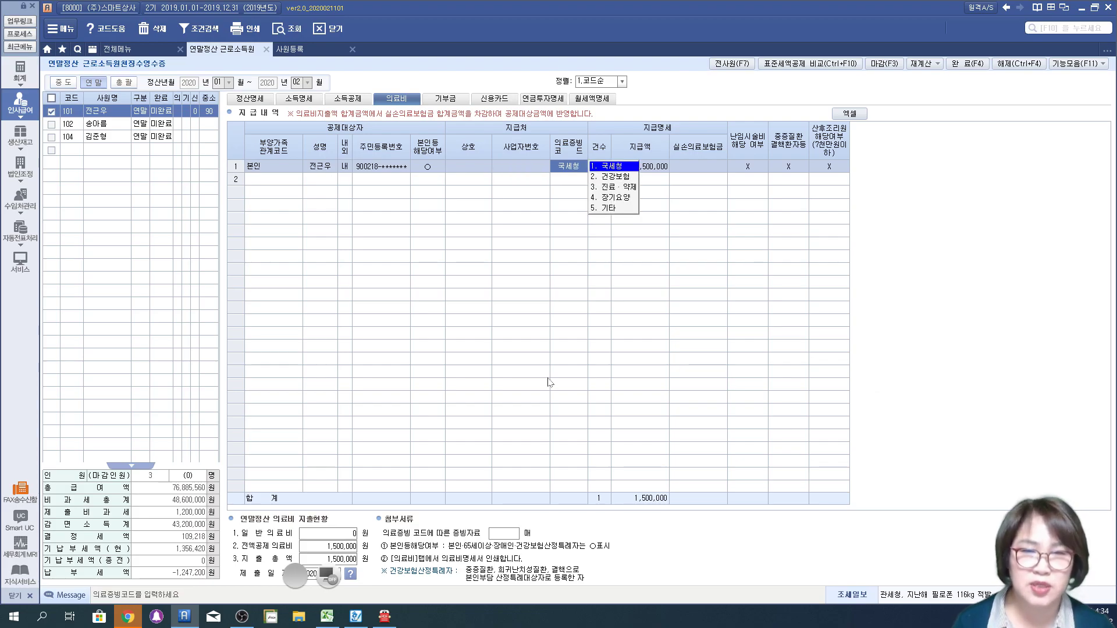
key(Return)
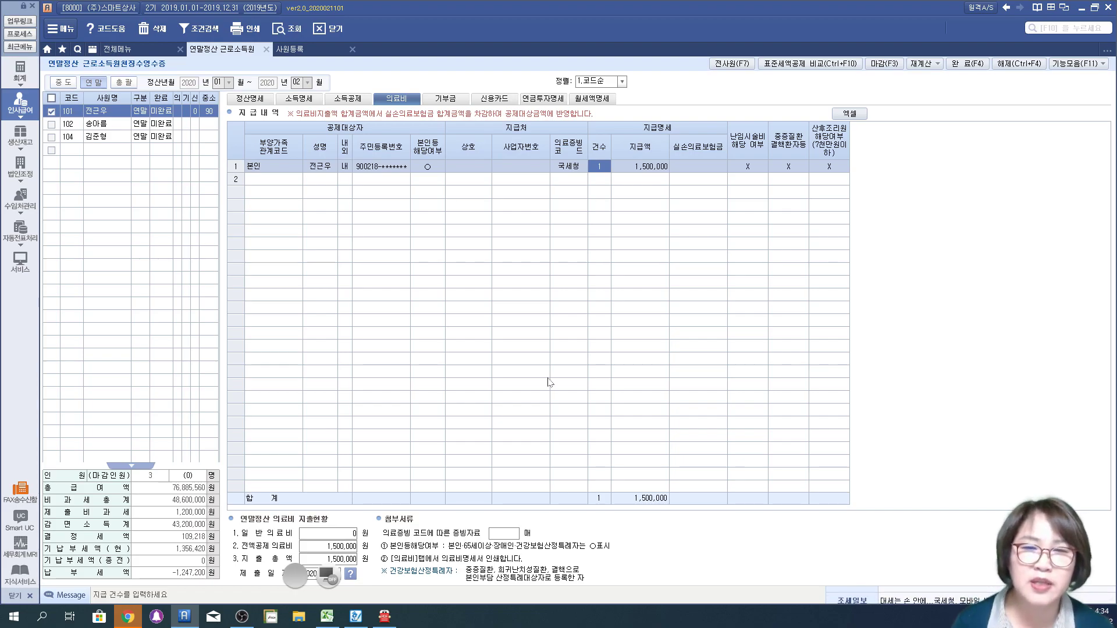
Recheck the blank 지급처 fields, the evidence code, 건수 and 지급액 in the 본인 row
key(shift+Tab)
key(shift+Tab)
key(shift+Tab)
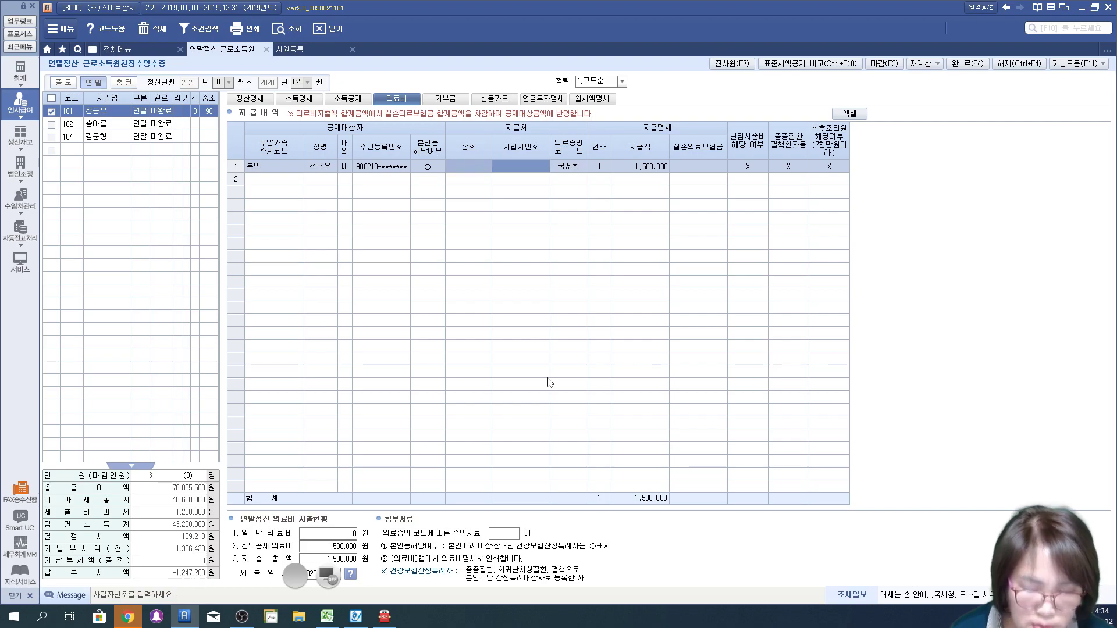
key(Tab)
key(Tab)
key(Return)
key(Tab)
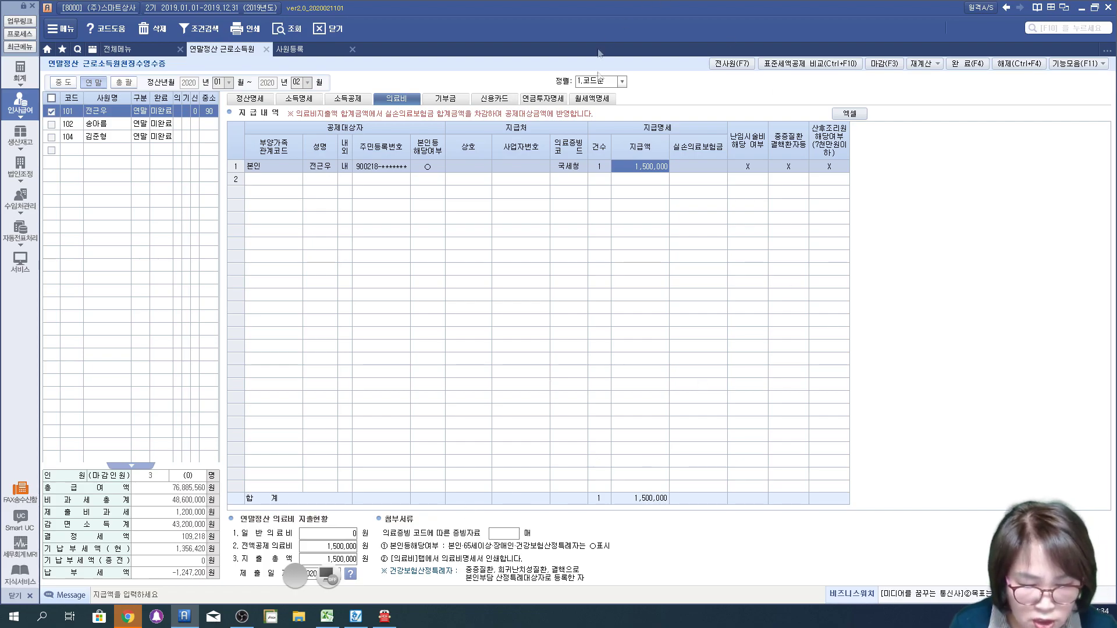
Go through the remaining fields of the 본인 medical expense row and return to its 실손의료보험금 field
key(Return)
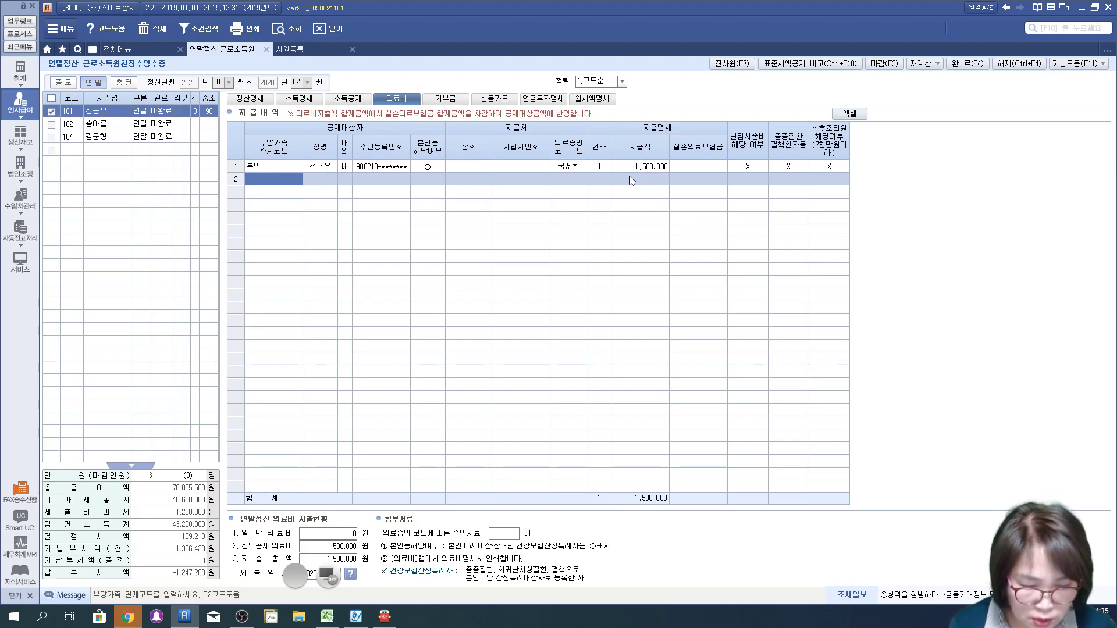
key(Up)
key(Return)
key(Return)
key(Return)
key(Return)
key(Return)
key(Return)
key(Return)
key(Return)
key(Return)
key(Return)
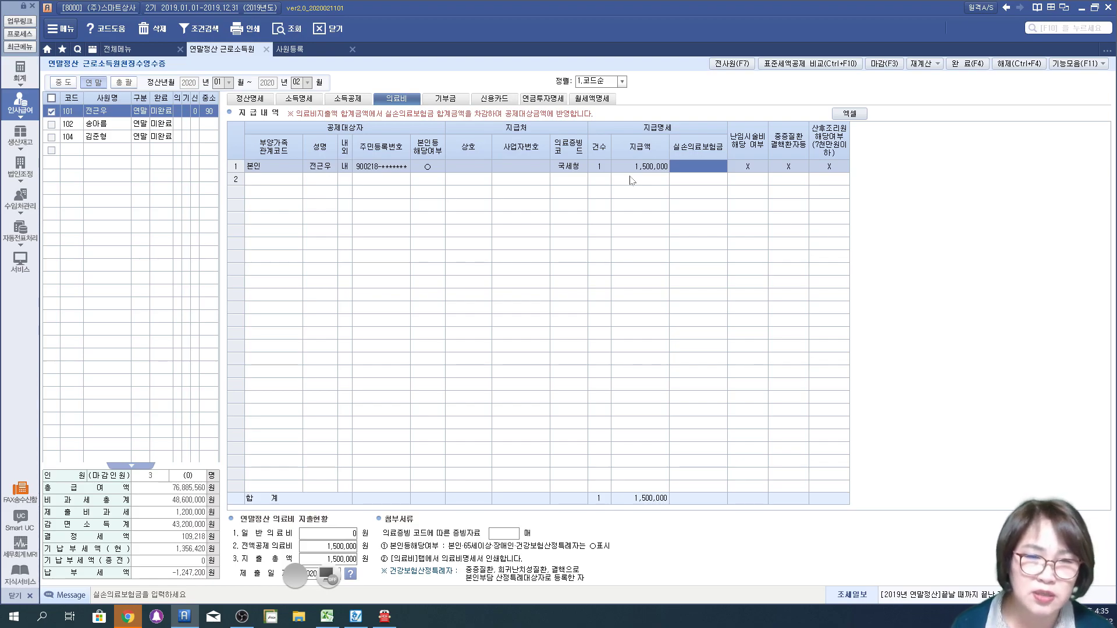
With the screen pen, circle the 실손의료보험금 column, underline 건수 and 지급액, and draw a triangle with an arrow beneath
click(328, 573)
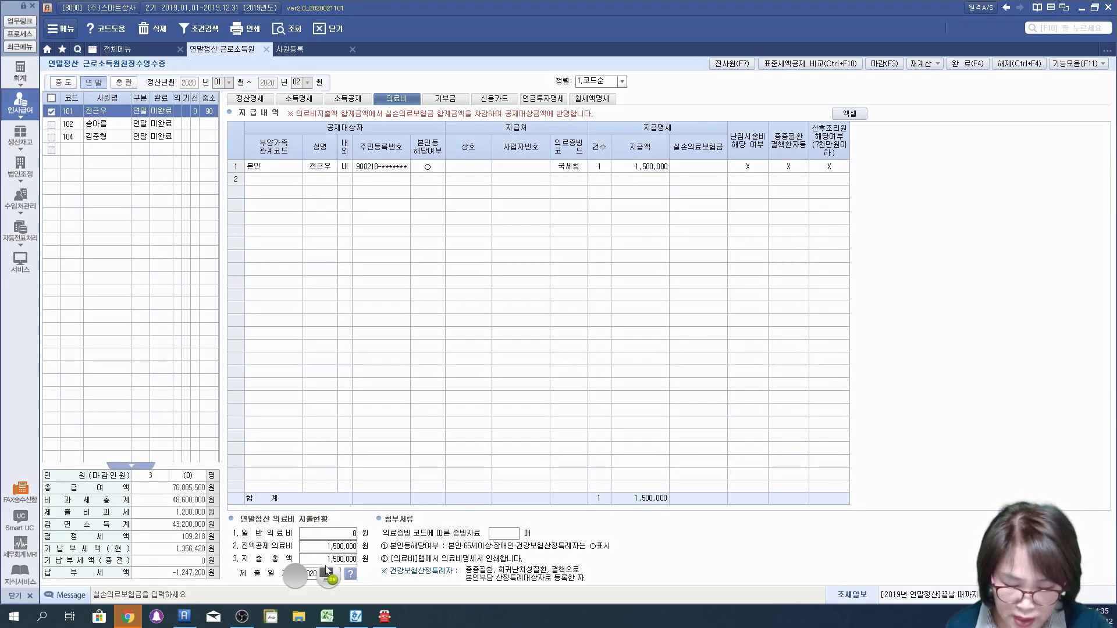
mouse_move(721, 187)
mouse_down()
mouse_move(660, 143)
mouse_move(738, 184)
mouse_up()
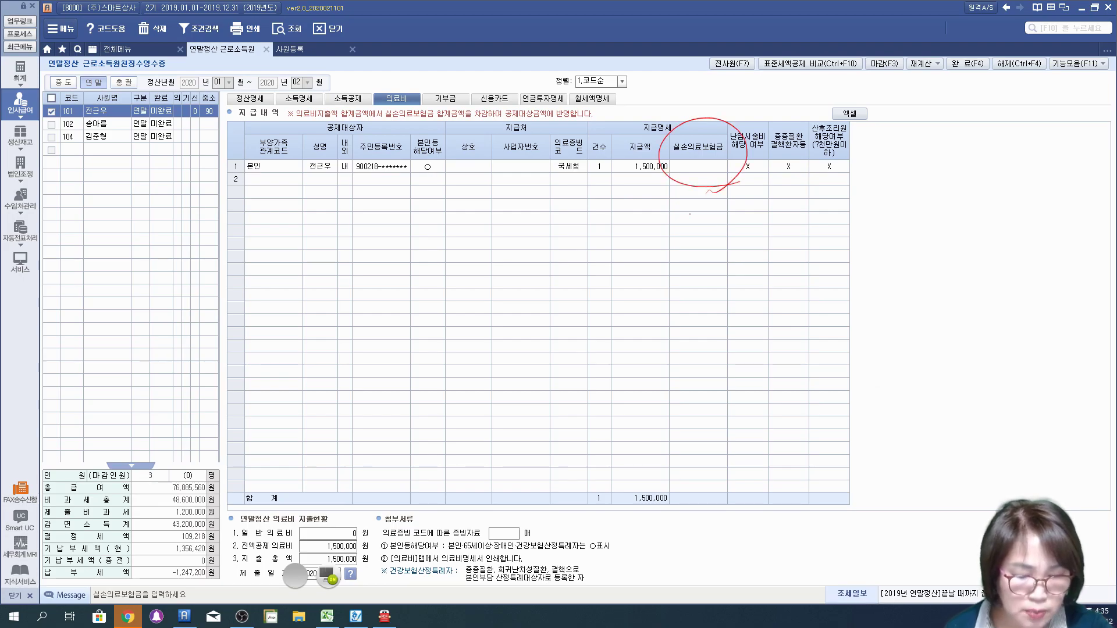
drag(592, 174, 657, 187)
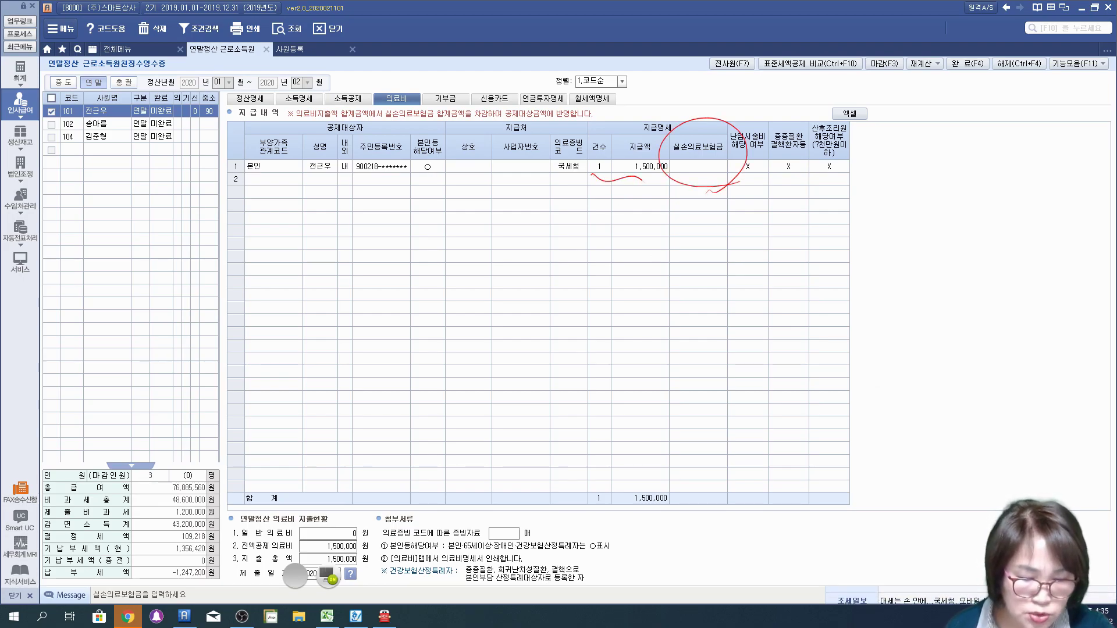
mouse_move(696, 204)
mouse_down()
mouse_move(719, 228)
mouse_move(694, 206)
mouse_move(765, 208)
mouse_up()
mouse_move(734, 223)
mouse_down()
mouse_move(766, 219)
mouse_move(756, 240)
mouse_up()
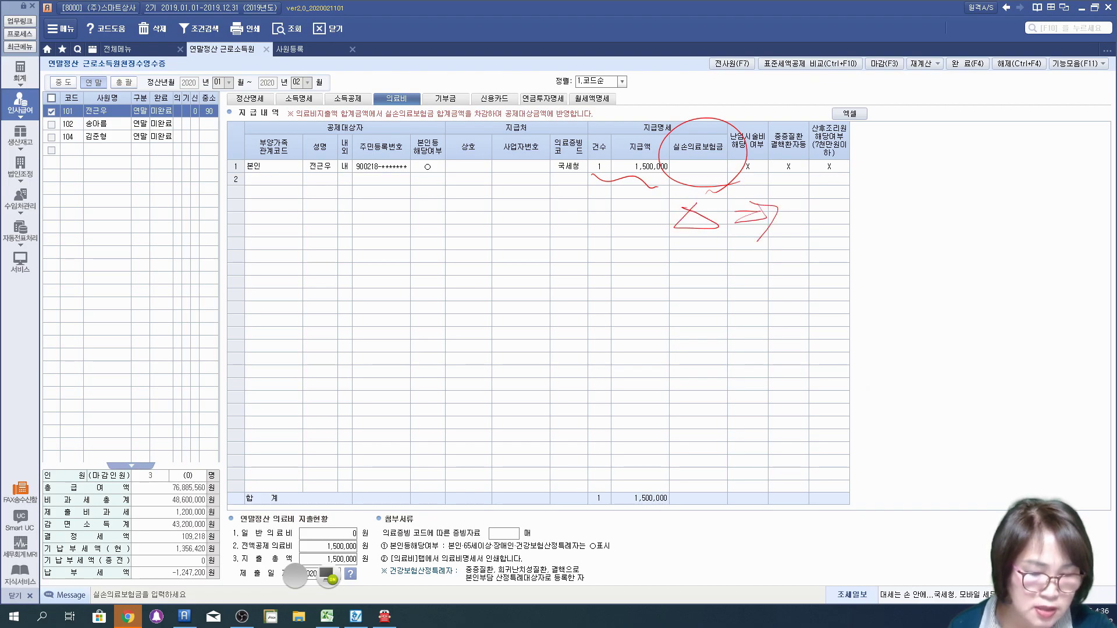
Handwrite 의료 세액공제 대상 beside the arrow with the screen pen and underline the 실손의료보험금 area
mouse_move(815, 209)
mouse_down()
mouse_move(792, 216)
mouse_move(813, 238)
mouse_up()
mouse_move(826, 204)
mouse_down()
mouse_move(828, 243)
mouse_move(853, 213)
mouse_up()
mouse_move(834, 220)
mouse_down()
mouse_move(855, 211)
mouse_move(850, 225)
mouse_up()
mouse_move(841, 232)
mouse_down()
mouse_move(853, 245)
mouse_move(925, 204)
mouse_move(961, 224)
mouse_move(990, 210)
mouse_up()
mouse_move(963, 212)
mouse_down()
mouse_move(996, 209)
mouse_move(982, 222)
mouse_up()
drag(1001, 206, 1045, 224)
mouse_move(914, 256)
mouse_down()
mouse_move(888, 278)
mouse_move(928, 274)
mouse_up()
mouse_move(925, 258)
mouse_down()
mouse_move(974, 262)
mouse_move(931, 279)
mouse_up()
drag(656, 189, 789, 186)
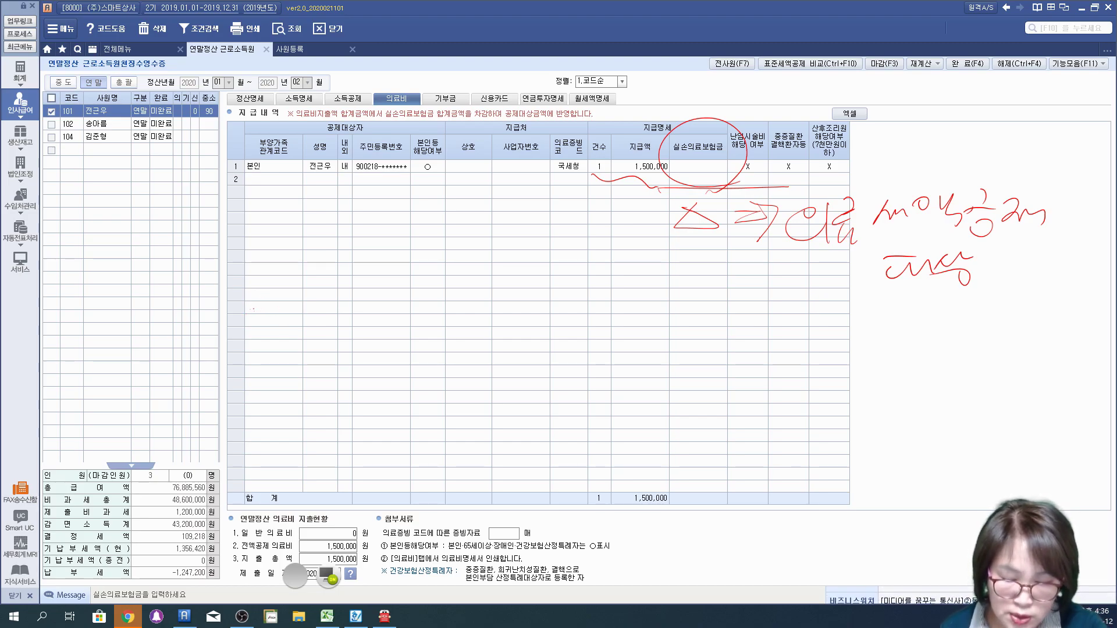
Handwrite 조회/발급 in the empty area of the medical expense table with the screen pen and underline it
mouse_move(250, 321)
mouse_down()
mouse_move(260, 353)
mouse_move(304, 349)
mouse_up()
drag(316, 297, 302, 361)
mouse_move(349, 314)
mouse_down()
mouse_move(345, 346)
mouse_move(357, 328)
mouse_up()
mouse_move(366, 304)
mouse_down()
mouse_move(381, 348)
mouse_move(401, 321)
mouse_up()
drag(382, 332, 410, 315)
mouse_move(393, 328)
mouse_down()
mouse_move(394, 350)
mouse_move(400, 340)
mouse_up()
drag(279, 365, 433, 366)
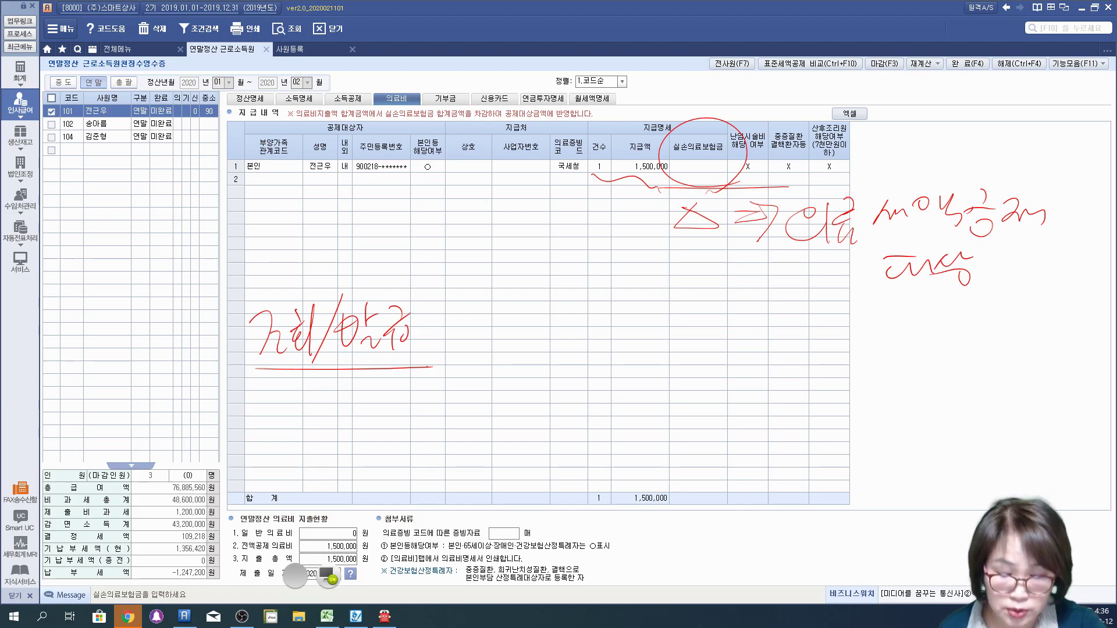
click(257, 373)
Handwrite 실손의료보험금 조회 with the screen pen, underline and circle it, then clear all markings
mouse_move(251, 370)
mouse_down()
mouse_move(413, 369)
mouse_move(435, 423)
mouse_up()
drag(445, 401, 455, 414)
mouse_move(470, 378)
mouse_down()
mouse_move(479, 443)
mouse_move(502, 403)
mouse_move(511, 433)
mouse_up()
drag(515, 387, 550, 438)
drag(559, 385, 582, 415)
drag(555, 430, 616, 434)
drag(625, 382, 642, 407)
drag(620, 409, 639, 416)
drag(635, 378, 649, 401)
drag(618, 420, 645, 425)
drag(671, 376, 685, 381)
mouse_move(657, 405)
mouse_down()
mouse_move(691, 393)
mouse_move(701, 414)
mouse_up()
mouse_move(720, 376)
mouse_down()
mouse_move(730, 372)
mouse_move(734, 401)
mouse_move(774, 407)
mouse_up()
drag(784, 372, 781, 416)
mouse_move(432, 451)
mouse_down()
mouse_move(527, 449)
mouse_move(731, 329)
mouse_move(454, 470)
mouse_up()
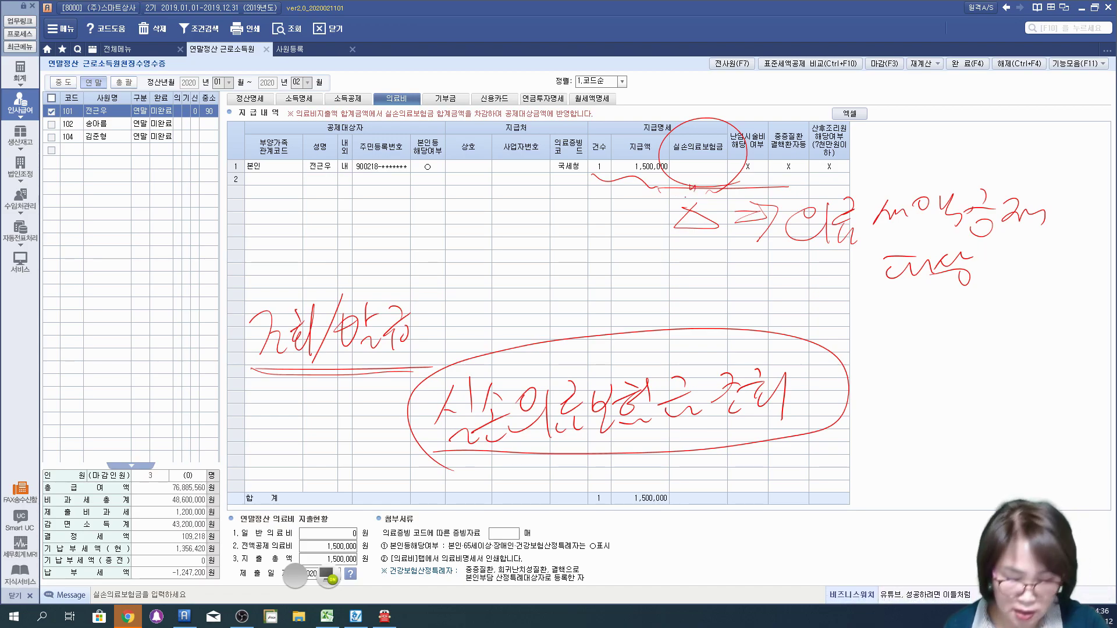
click(327, 578)
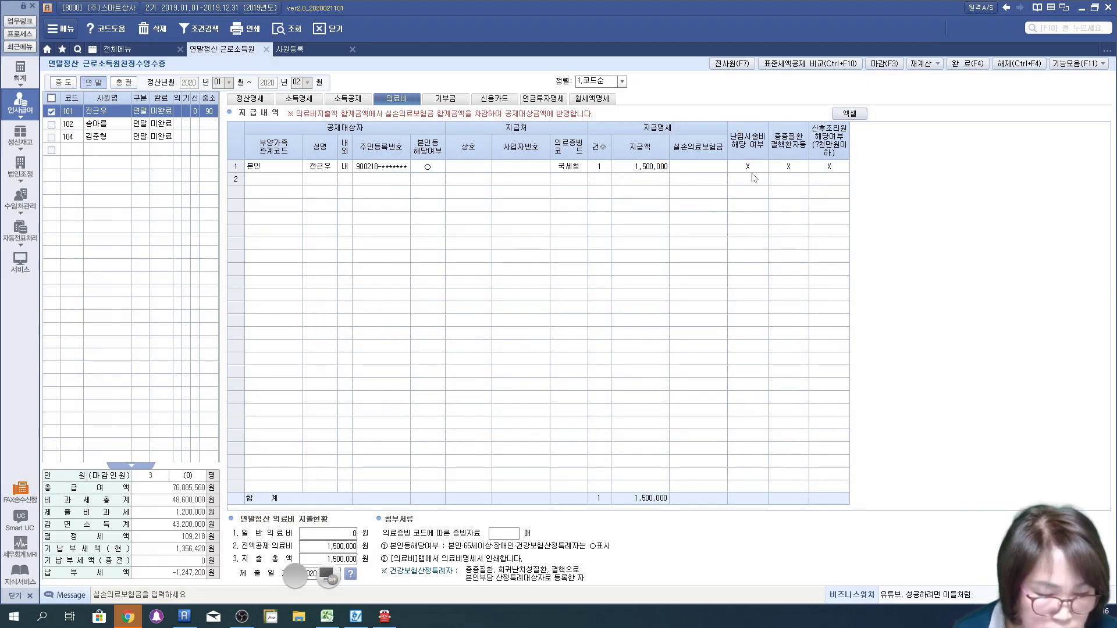
Keep 중증질환 결핵환자등 and 산후조리원 해당여부 set to X on the 본인 medical expense row
click(777, 167)
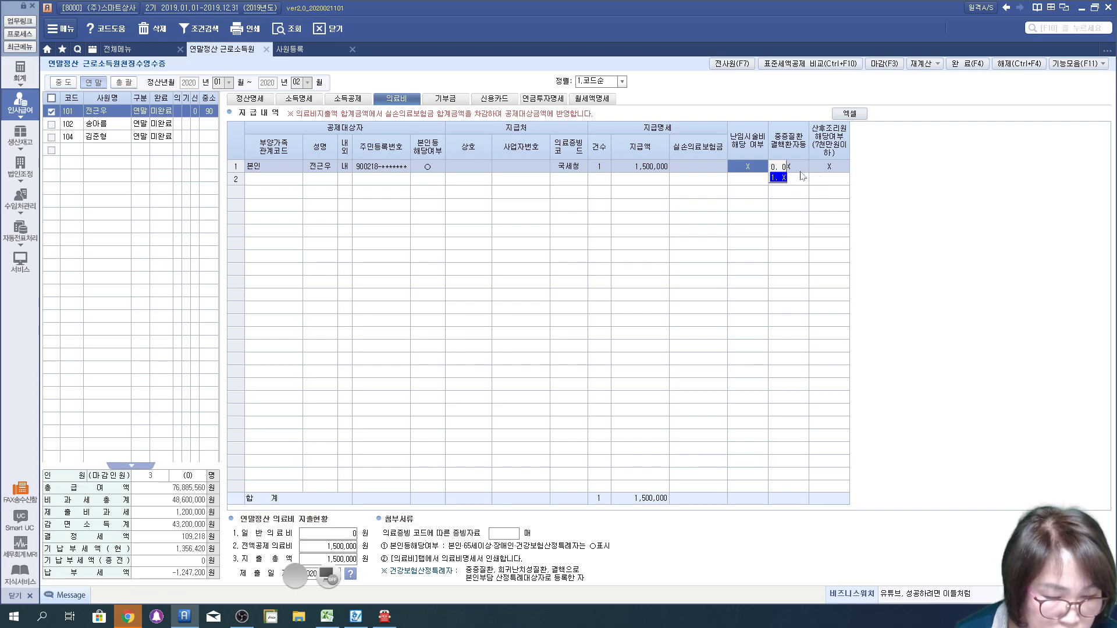
key(Return)
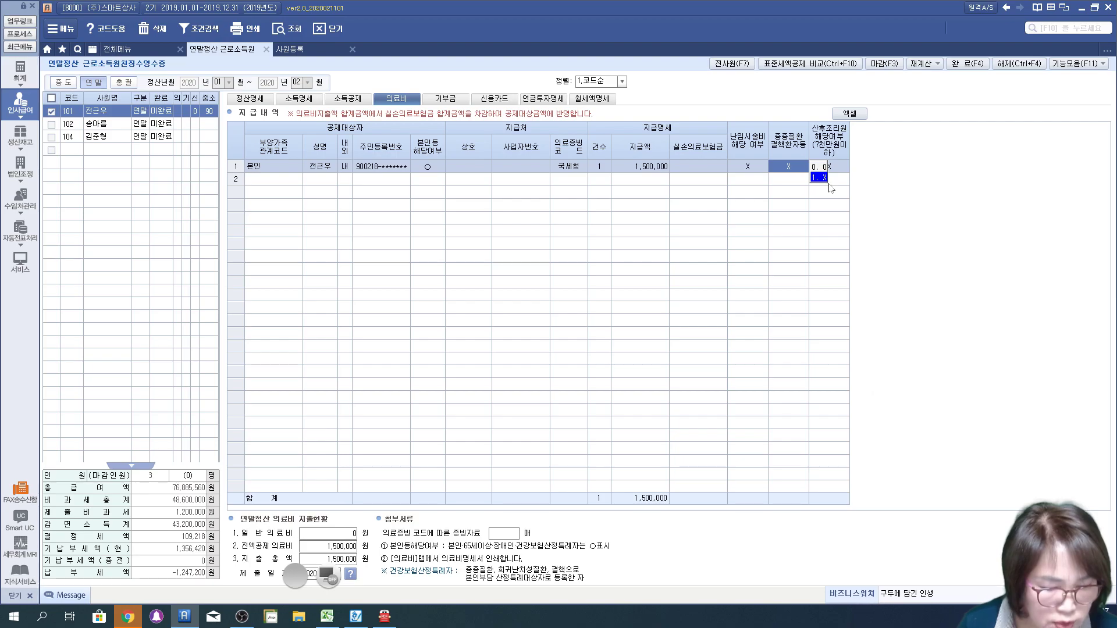
key(Return)
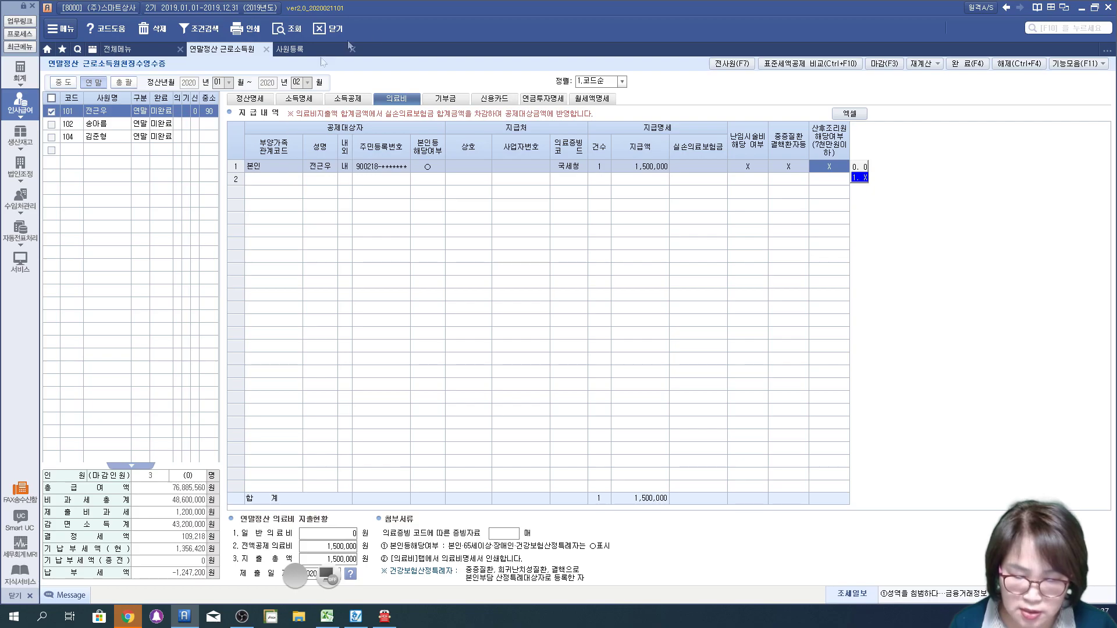
Add a second medical expense row for the 배우자 from the dependent family code list
click(286, 184)
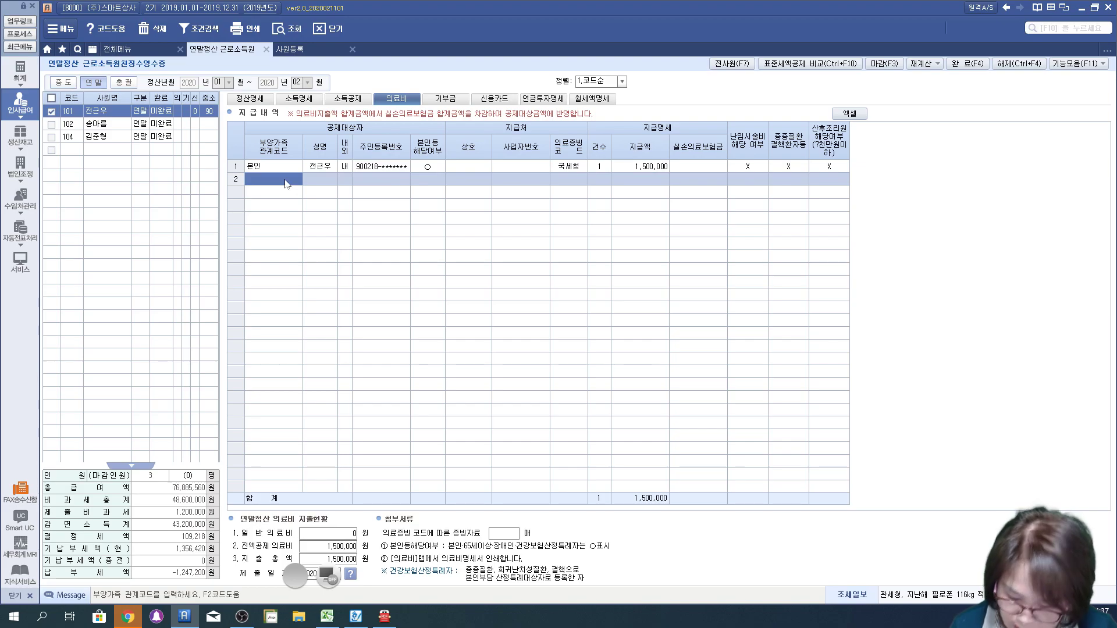
key(F2)
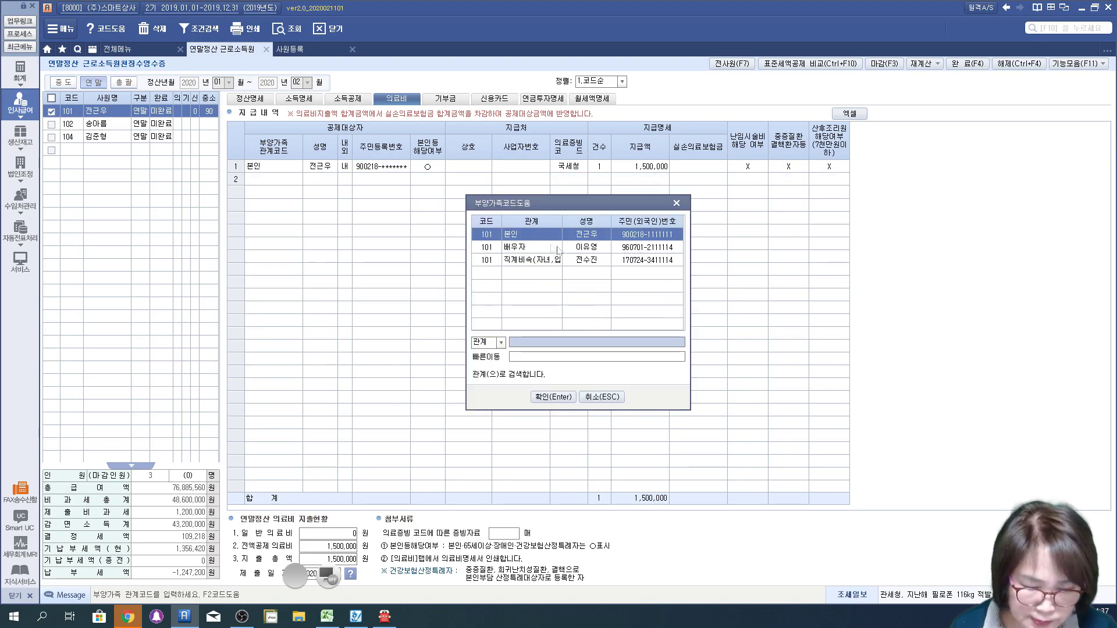
click(516, 248)
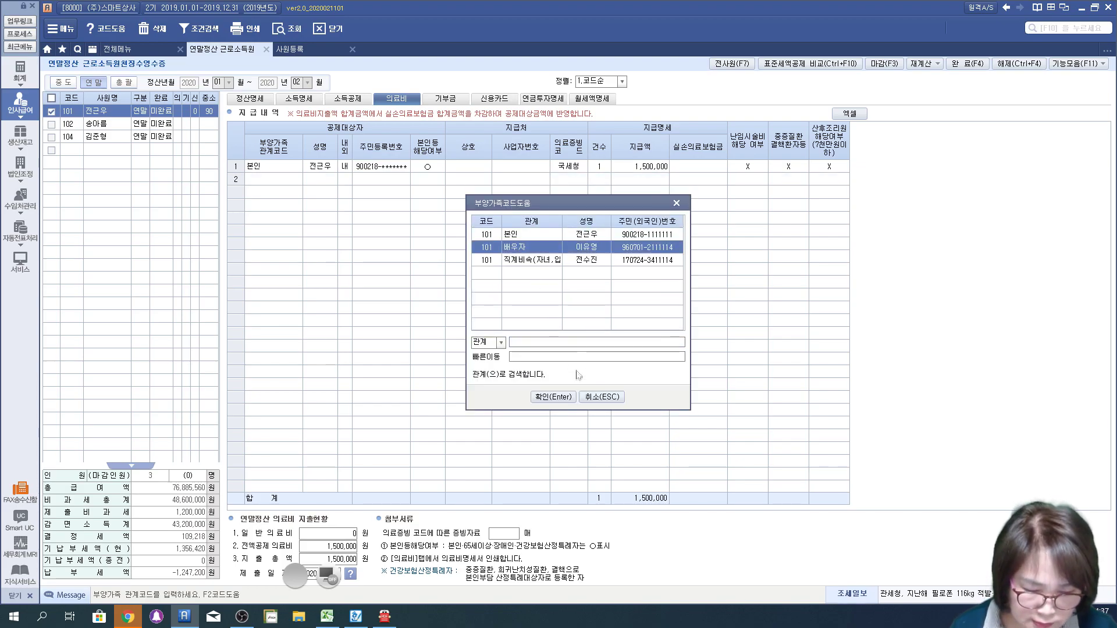
click(562, 398)
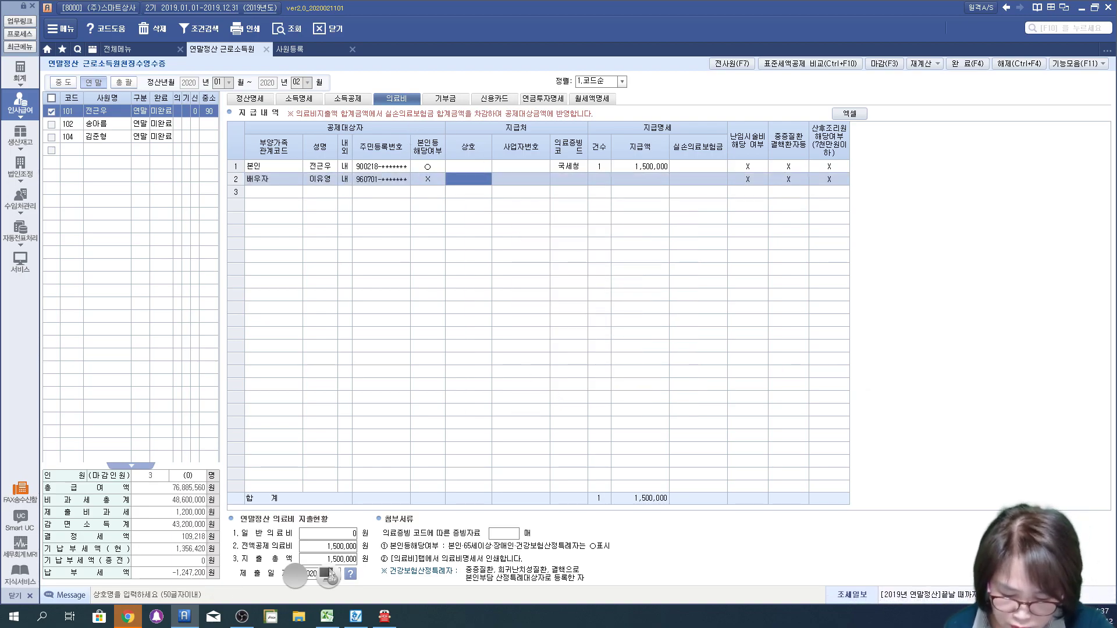
With the screen pen, outline the 본인등 해당여부 column, draw an arrow from it, and handwrite and circle 본인, 경로자, 장애인
click(329, 577)
mouse_move(452, 137)
mouse_down()
mouse_move(409, 189)
mouse_move(444, 174)
mouse_move(441, 127)
mouse_up()
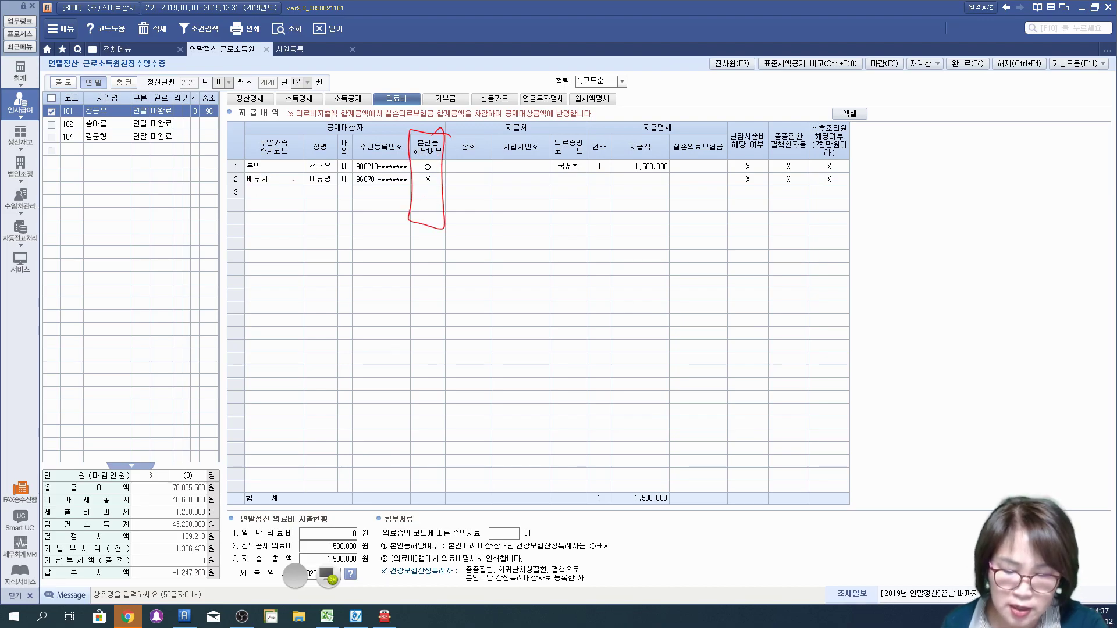
mouse_move(437, 168)
mouse_down()
mouse_move(477, 213)
mouse_move(503, 195)
mouse_up()
mouse_move(447, 274)
mouse_down()
mouse_move(447, 325)
mouse_move(483, 290)
mouse_move(549, 303)
mouse_move(588, 274)
mouse_move(614, 296)
mouse_move(608, 311)
mouse_up()
mouse_move(626, 261)
mouse_down()
mouse_move(634, 306)
mouse_move(666, 274)
mouse_move(676, 358)
mouse_up()
mouse_move(750, 264)
mouse_down()
mouse_move(785, 272)
mouse_move(770, 308)
mouse_move(852, 268)
mouse_move(872, 303)
mouse_move(617, 373)
mouse_move(706, 206)
mouse_move(808, 381)
mouse_up()
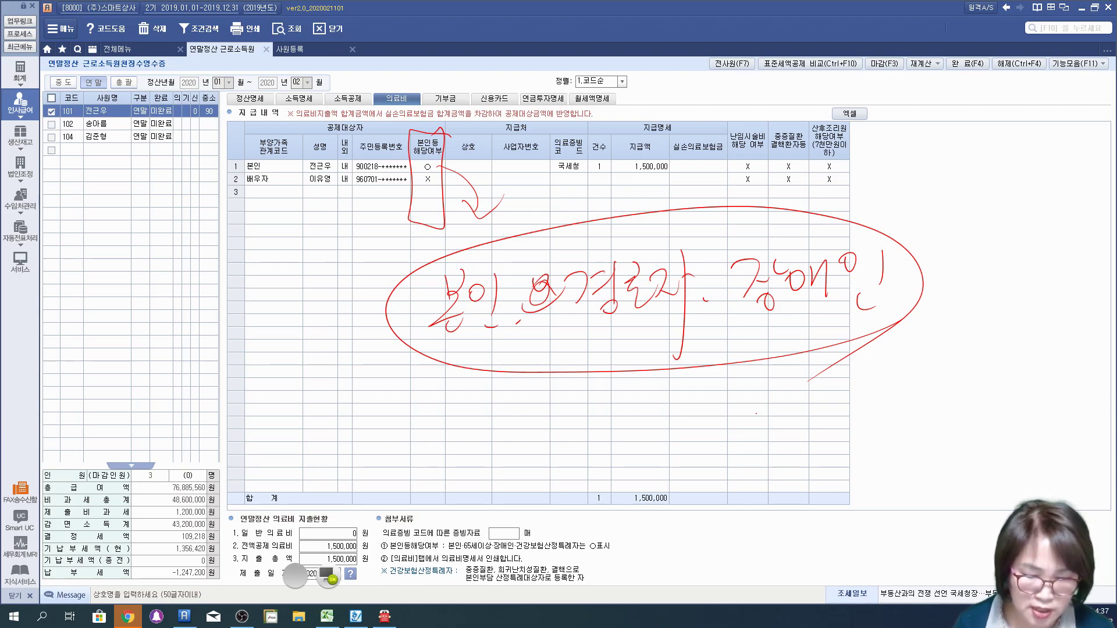
Underline the handwritten words and circle the ○ in the 본인 row with the screen pen, then clear all markings
drag(465, 349, 483, 344)
drag(581, 340, 881, 352)
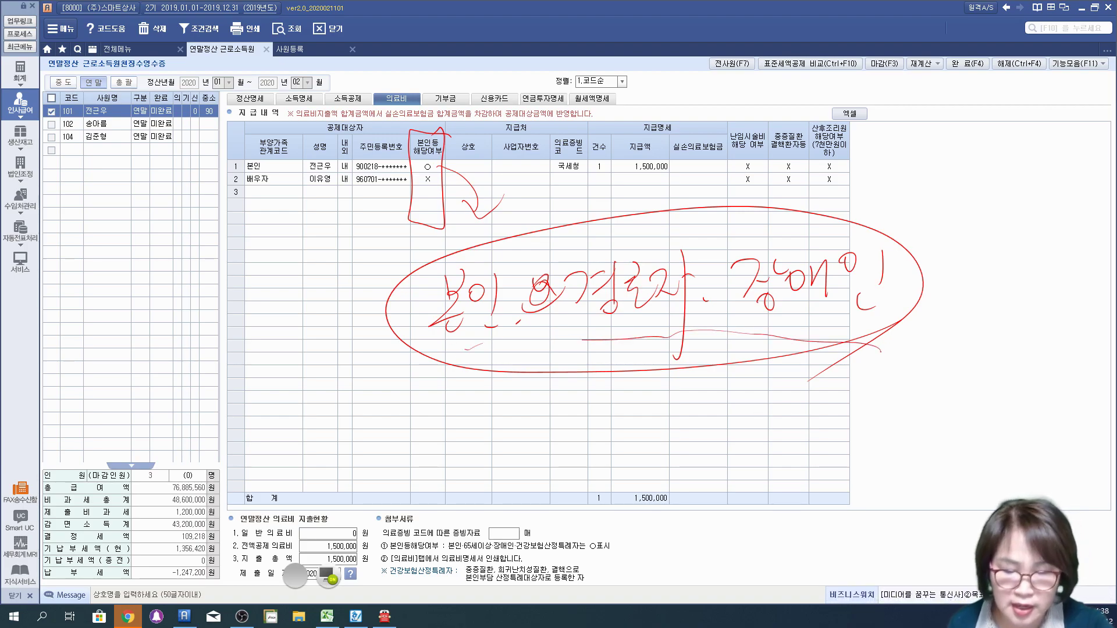
drag(435, 160, 431, 158)
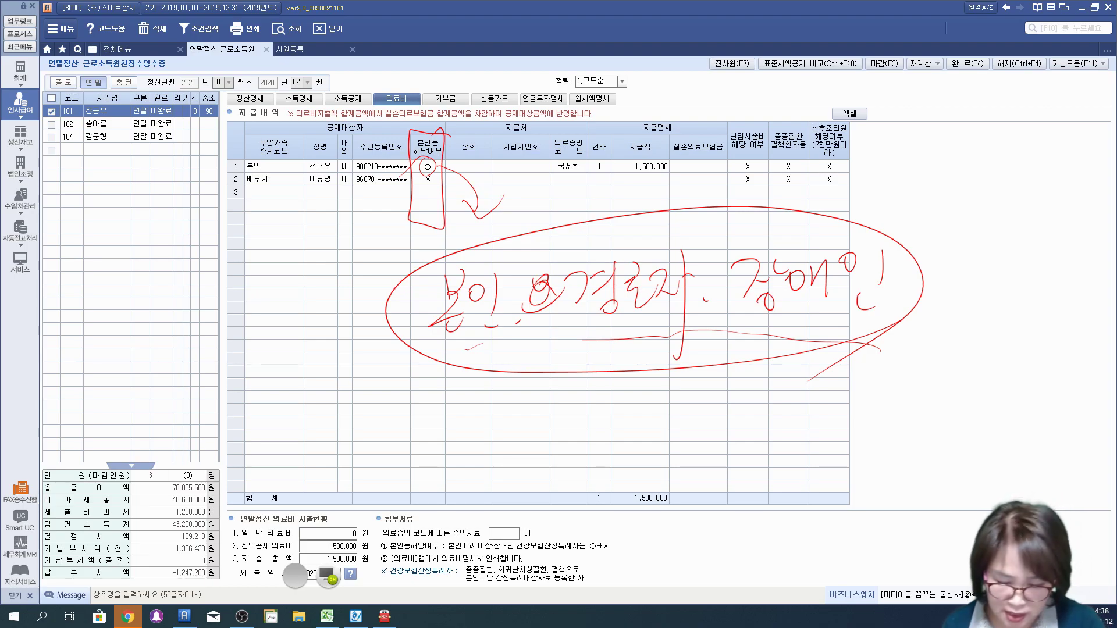
click(325, 576)
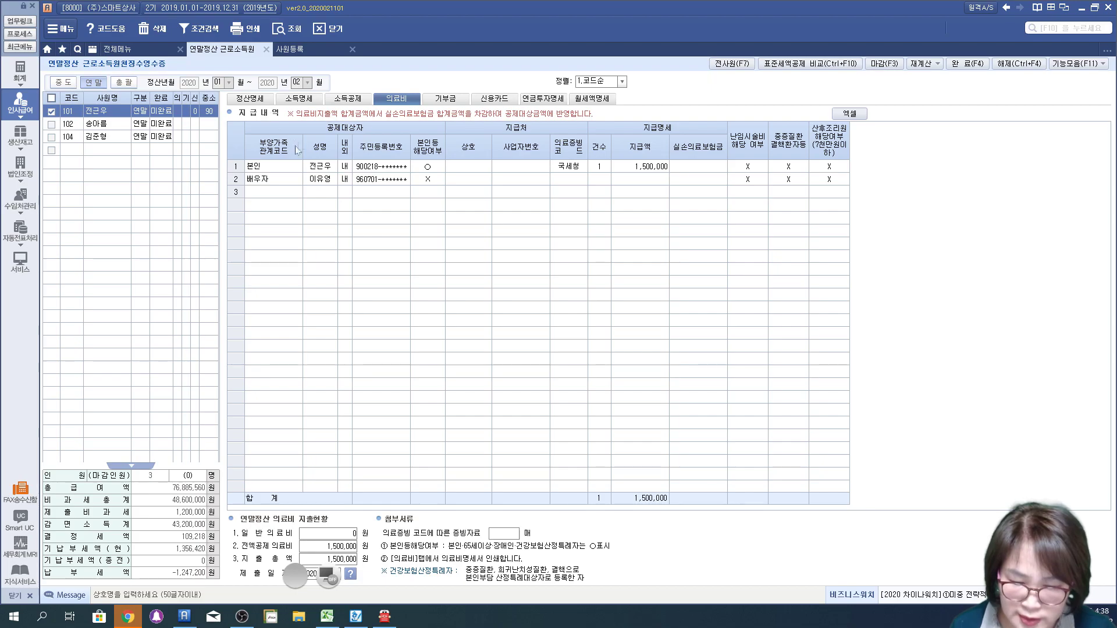
Return to the 정산명세 statement and open the calculation details of item 61 의료비
click(239, 106)
click(249, 99)
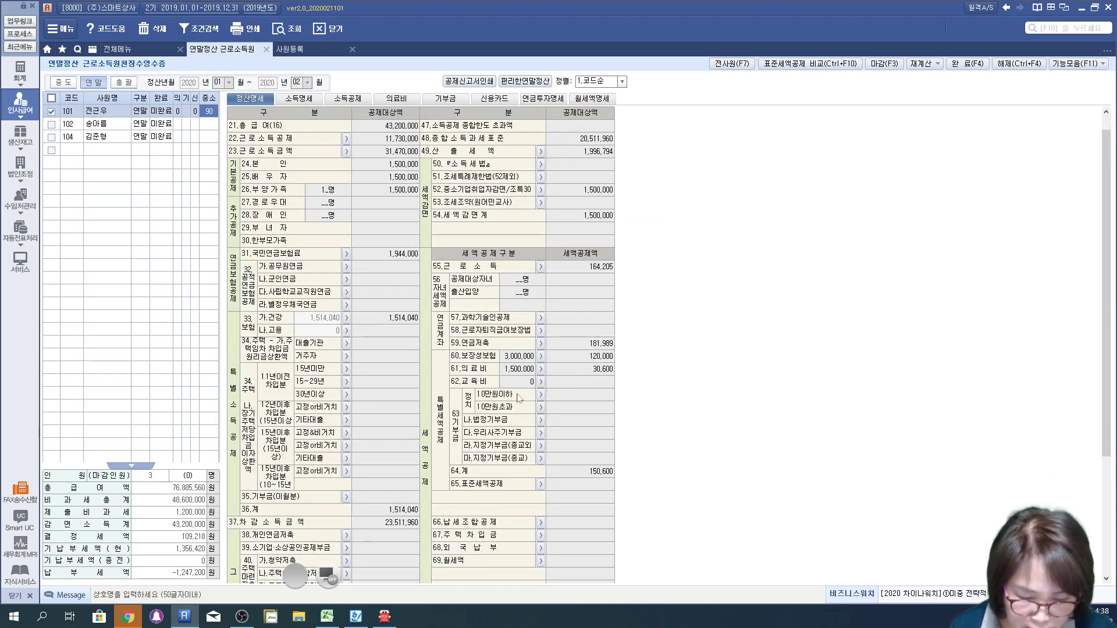
click(542, 370)
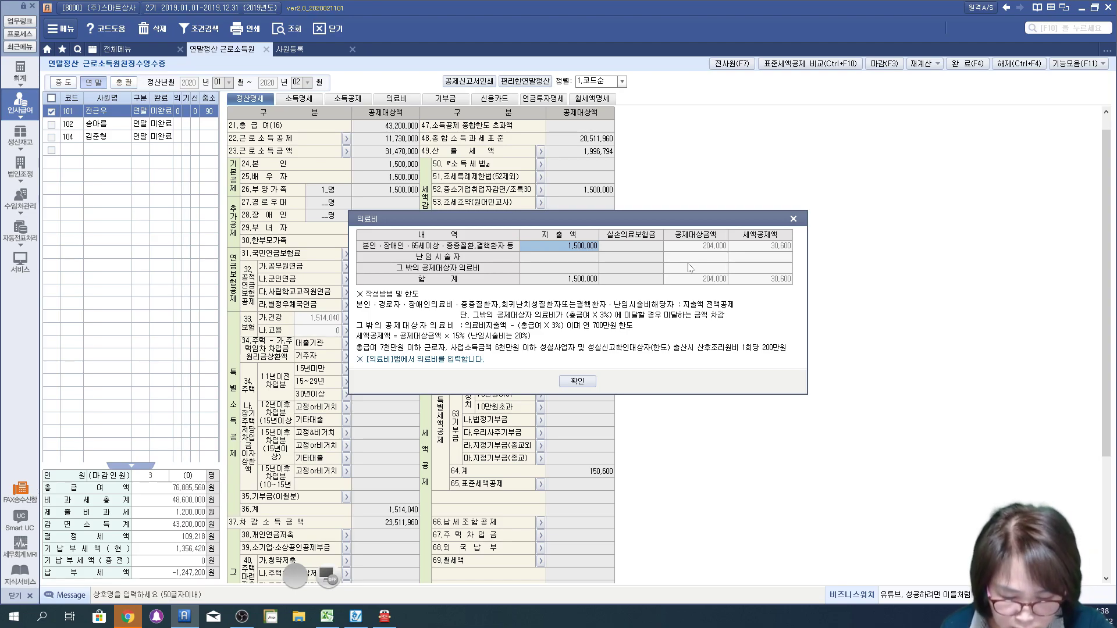
With the screen pen, underline 본인·경로자·장애인의료비, circle 지출액 전액공제, and underline the 총급여 X 3% shortfall condition beneath
click(328, 578)
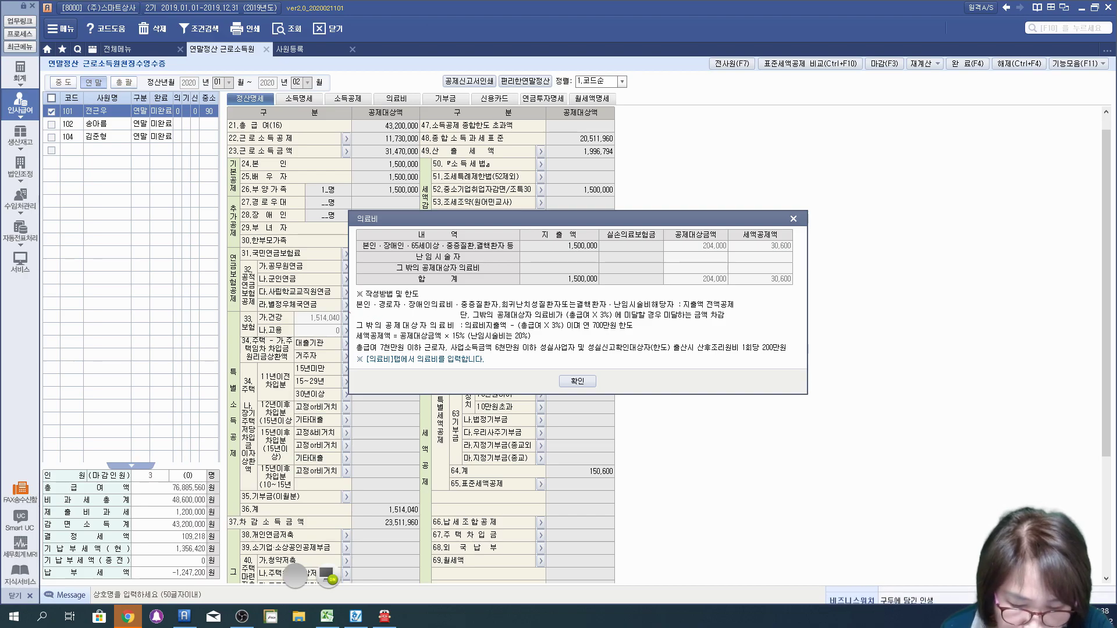
drag(348, 310, 439, 315)
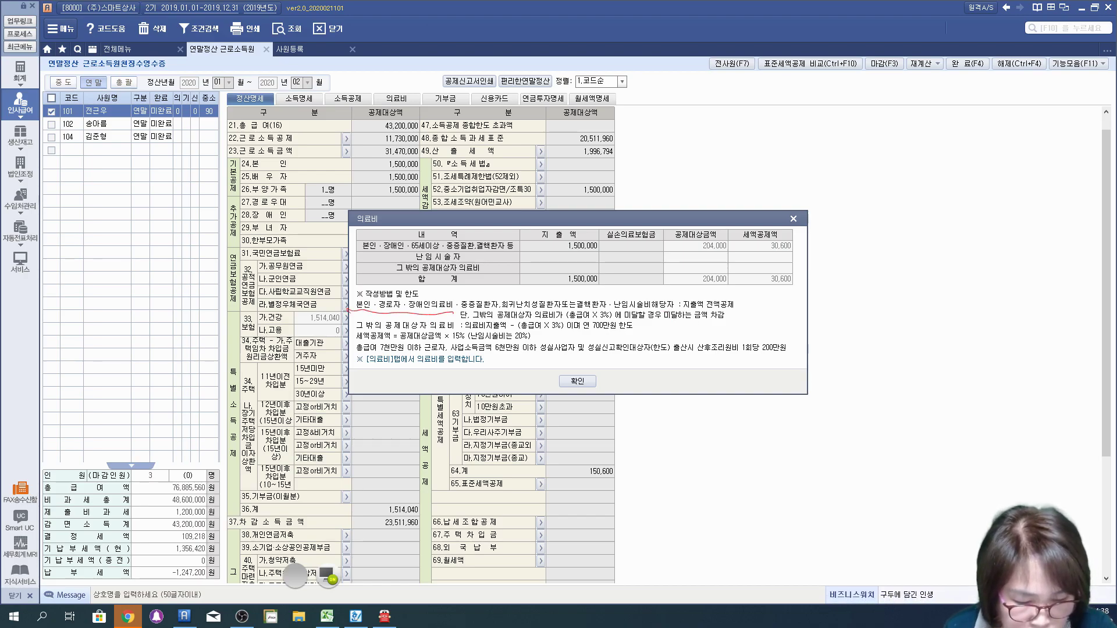
mouse_move(714, 315)
mouse_down()
mouse_move(749, 289)
mouse_move(688, 329)
mouse_up()
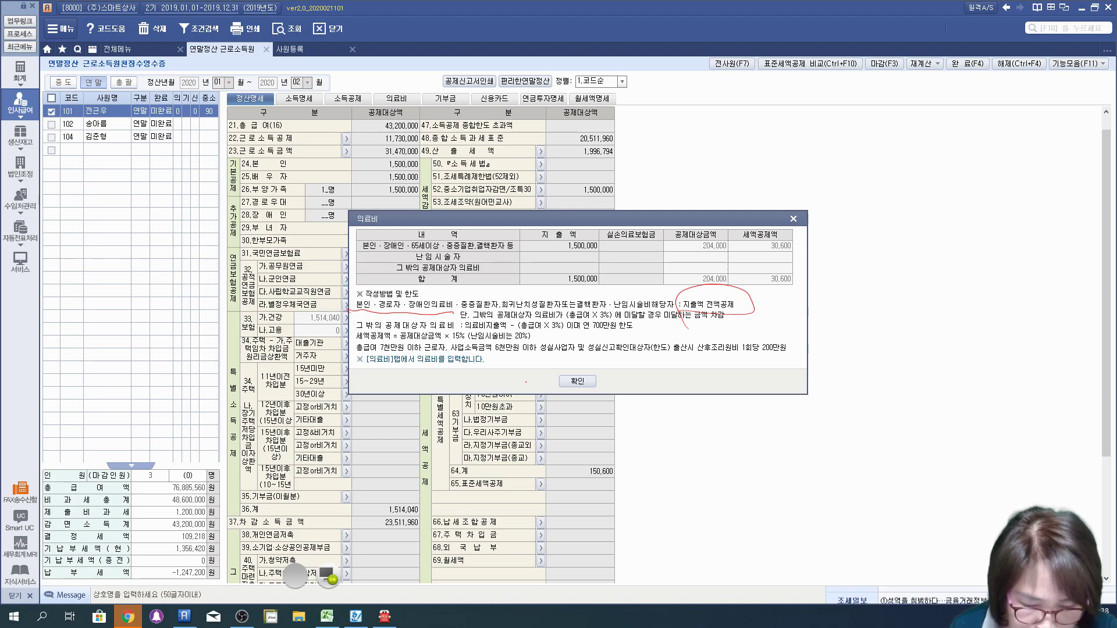
drag(467, 321, 741, 330)
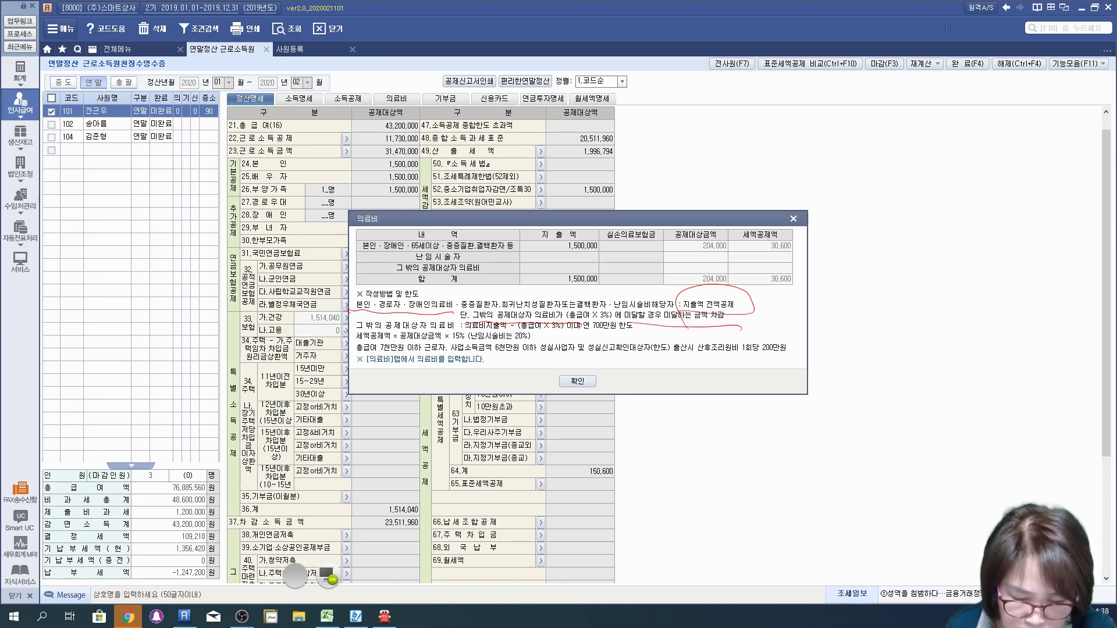
Mark the 그 밖의 공제대상자 의료비 rule, its 총급여 X 3% and 700만원 terms and the credit rate line, then clear the markings
drag(348, 329, 382, 331)
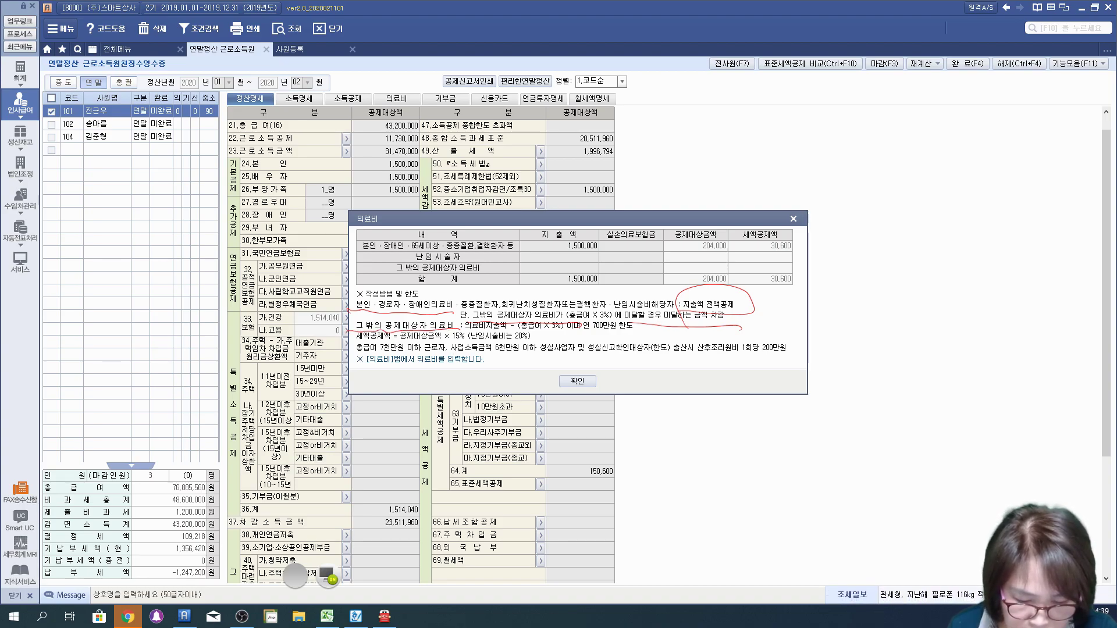
mouse_move(556, 338)
mouse_down()
mouse_move(503, 323)
mouse_move(538, 358)
mouse_up()
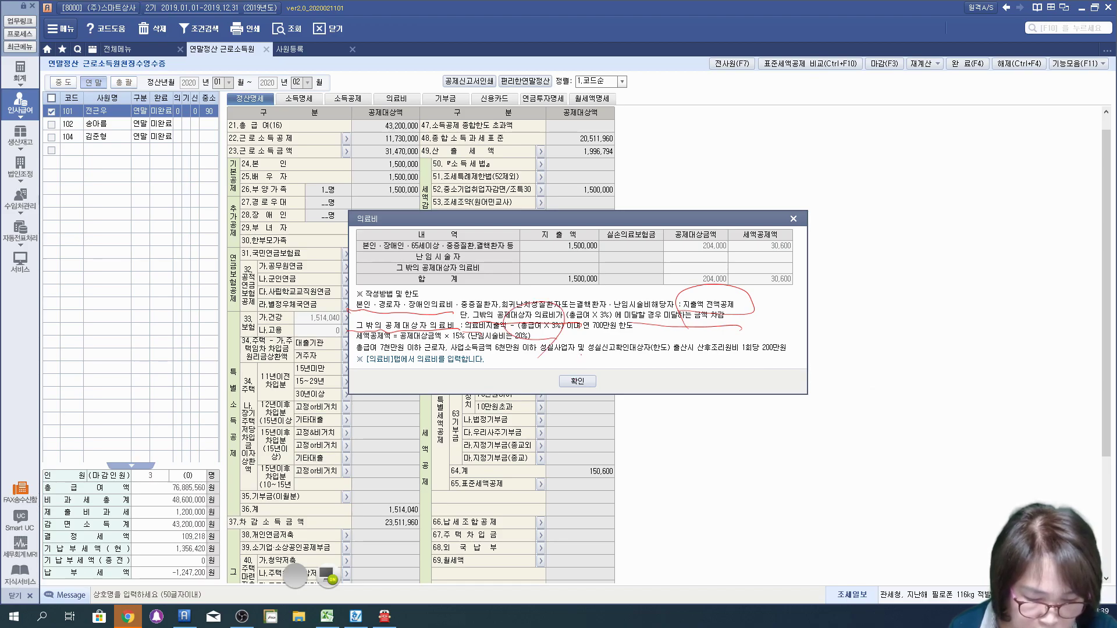
drag(585, 339, 558, 352)
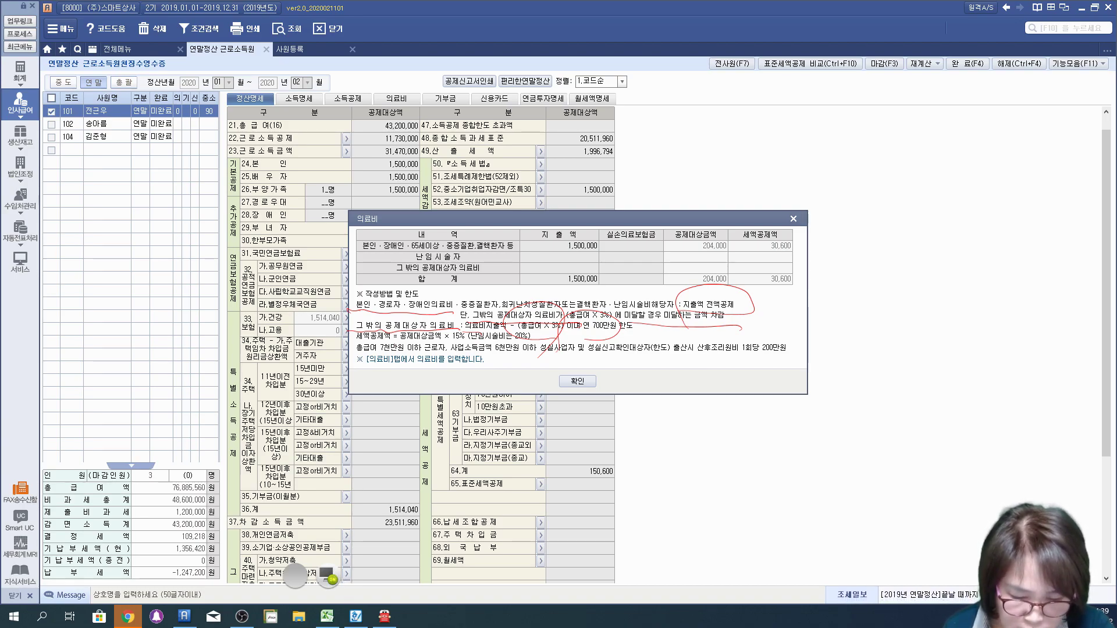
drag(456, 342, 469, 343)
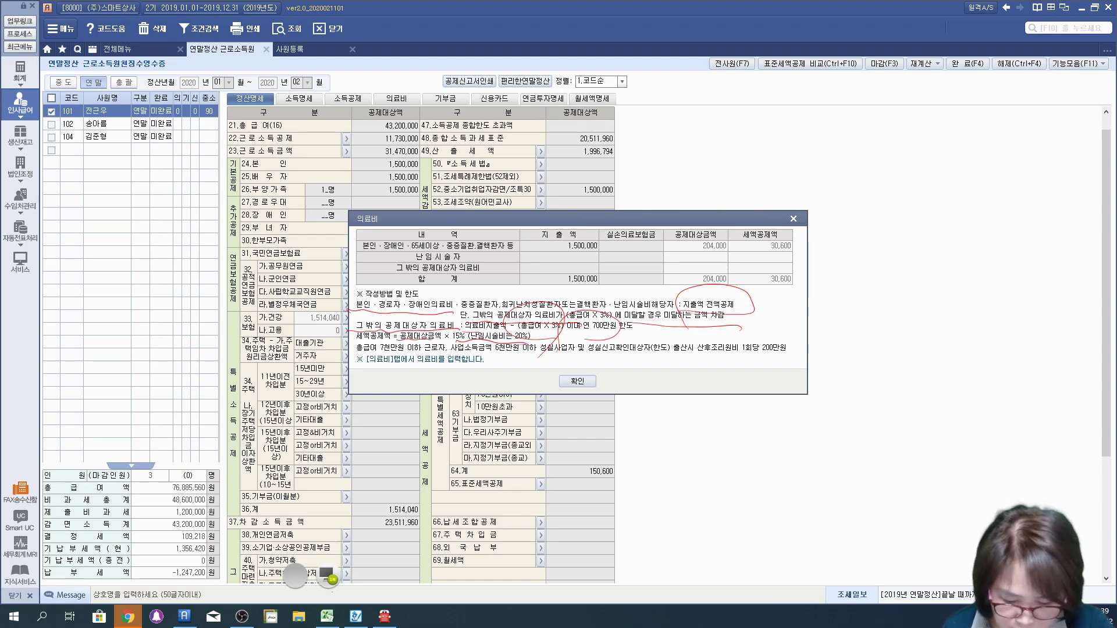
click(331, 578)
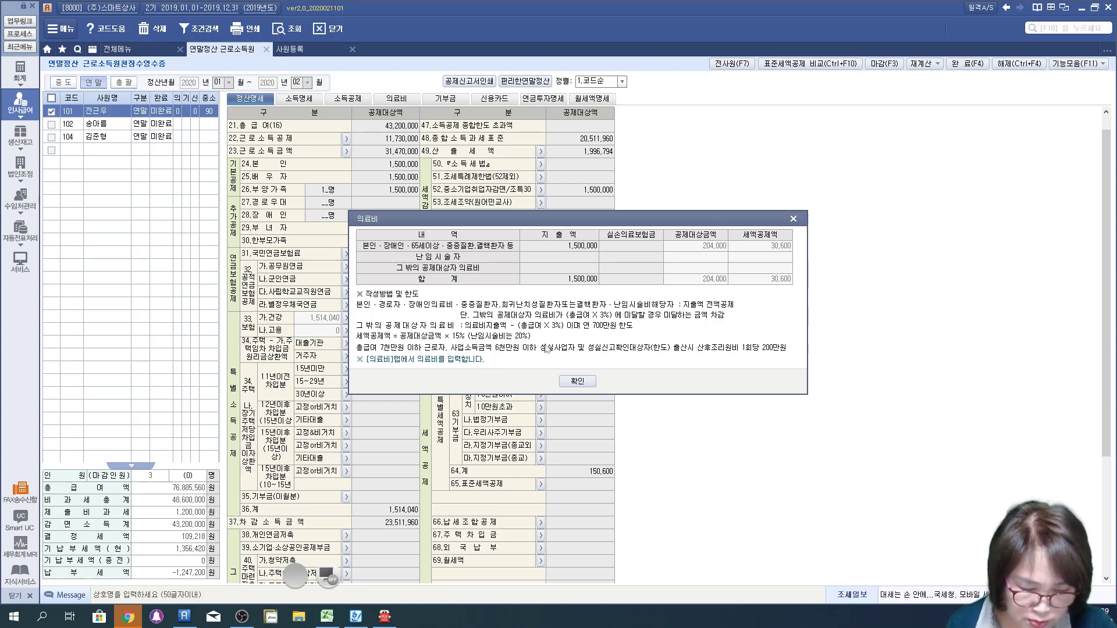
Underline the 그 밖의 공제대상자 의료비 rule with an X beside it, clear the markings, and close the medical expense details
click(489, 337)
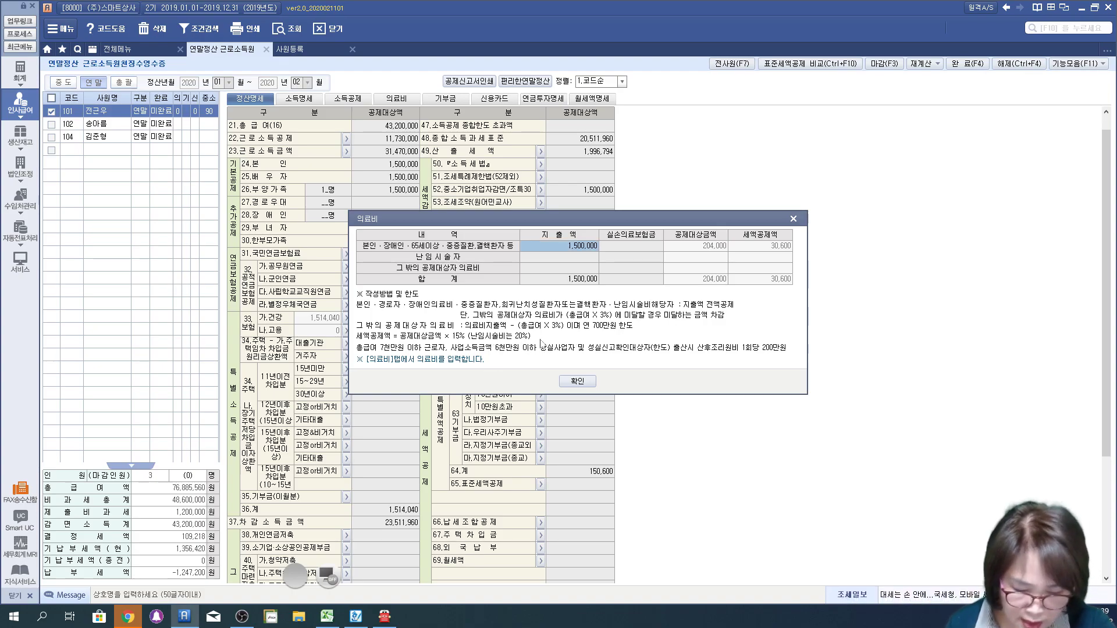
click(327, 578)
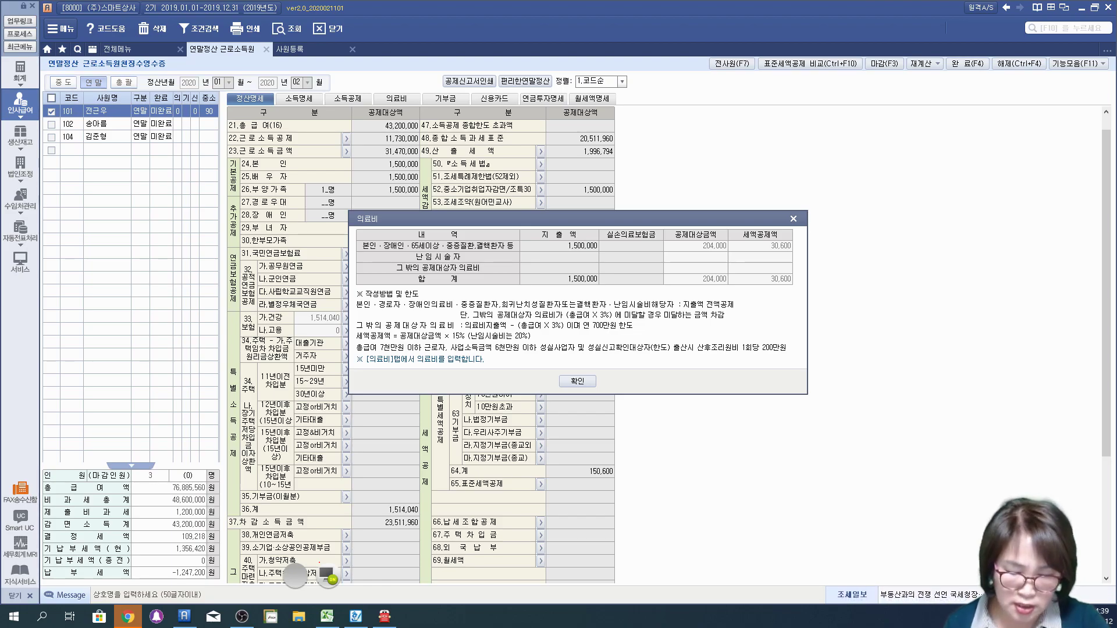
drag(357, 332, 644, 330)
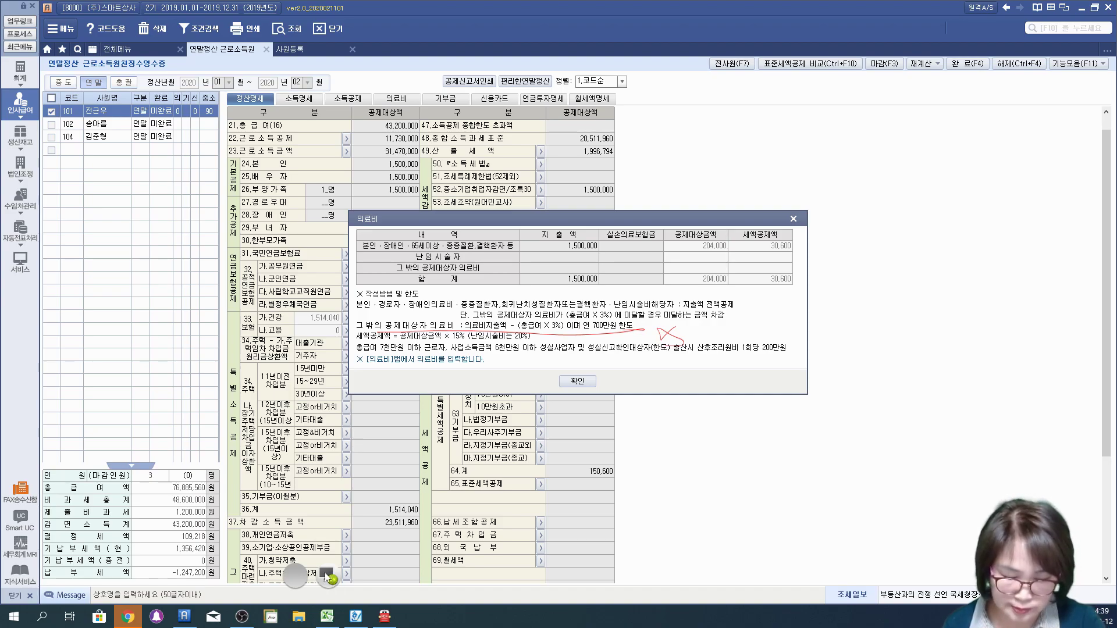
click(329, 581)
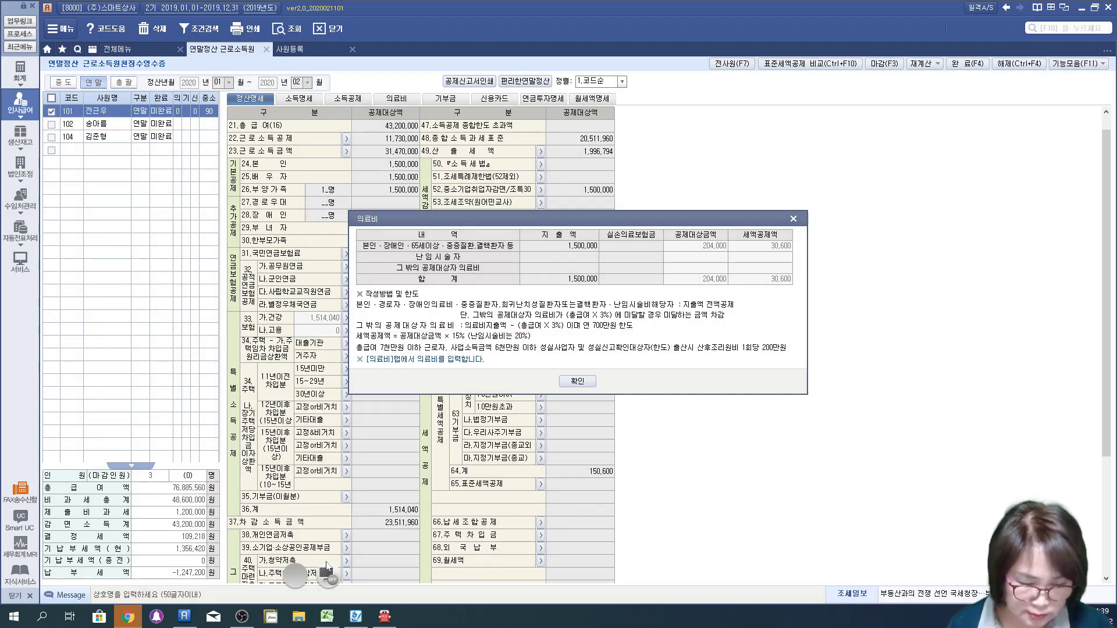
click(577, 381)
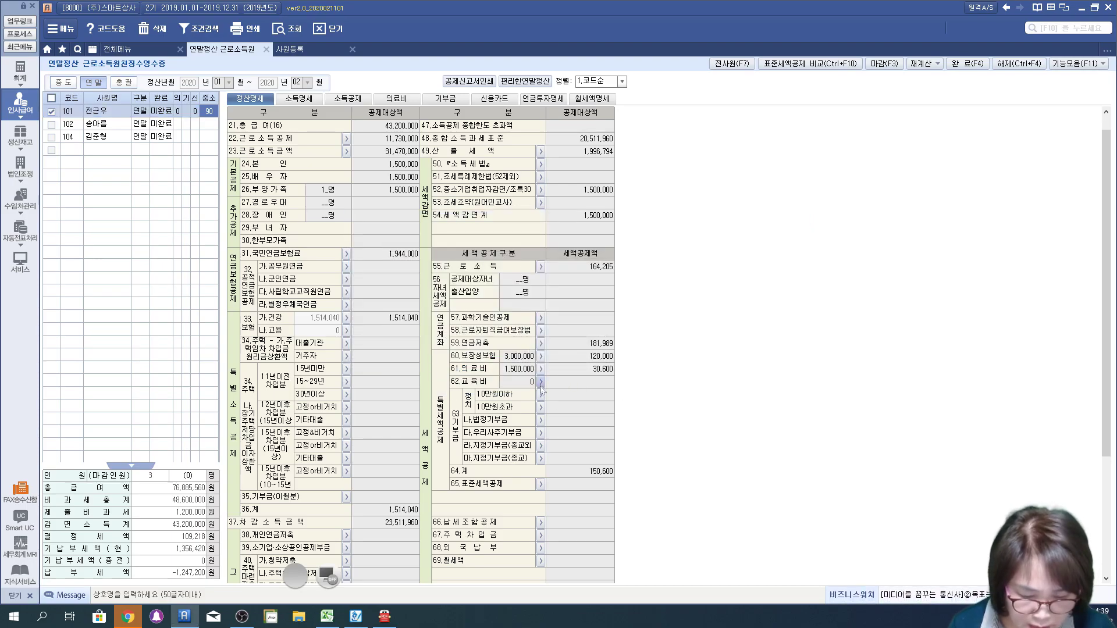
In the 소득공제 section, set the 교육비 구분 of the dependent child in row 3 to 초중고 and open the 국세청 education expense entry
click(342, 99)
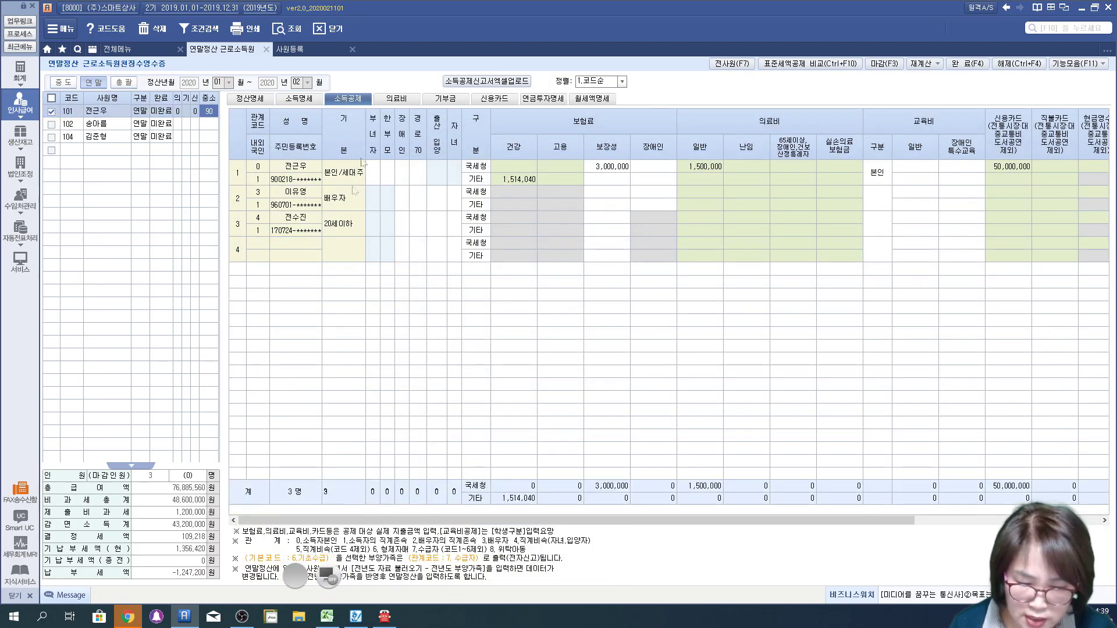
click(876, 201)
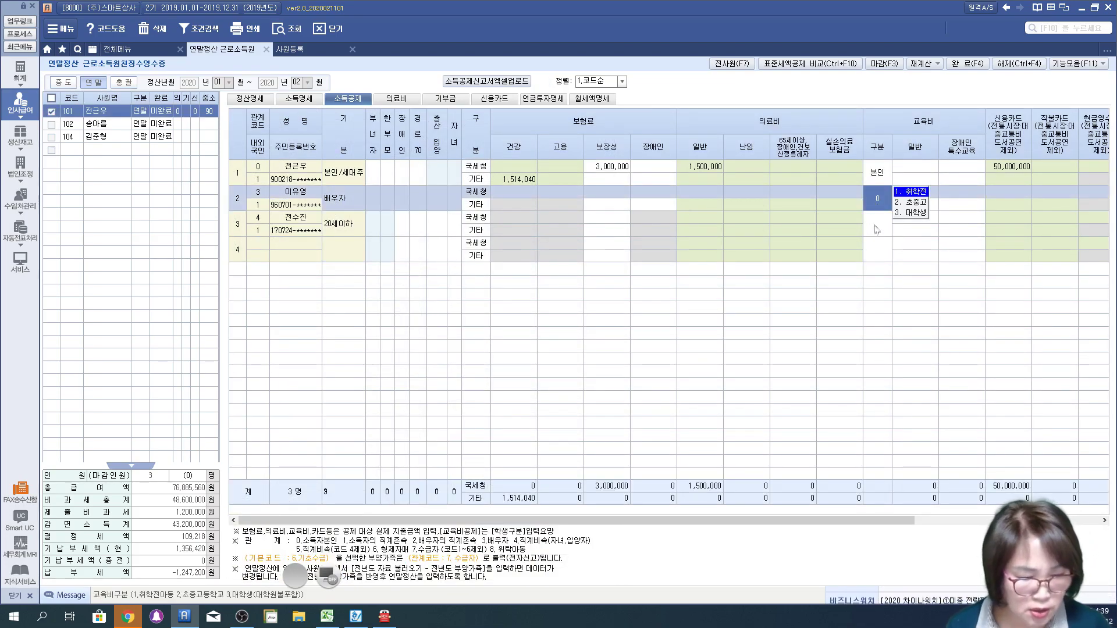
click(876, 225)
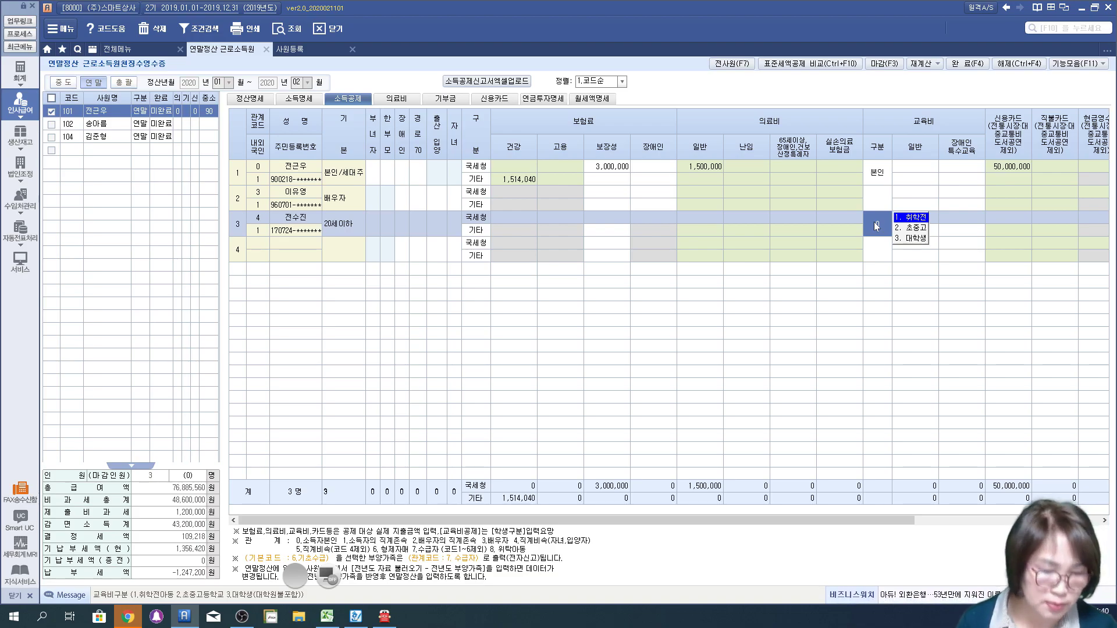
key(2)
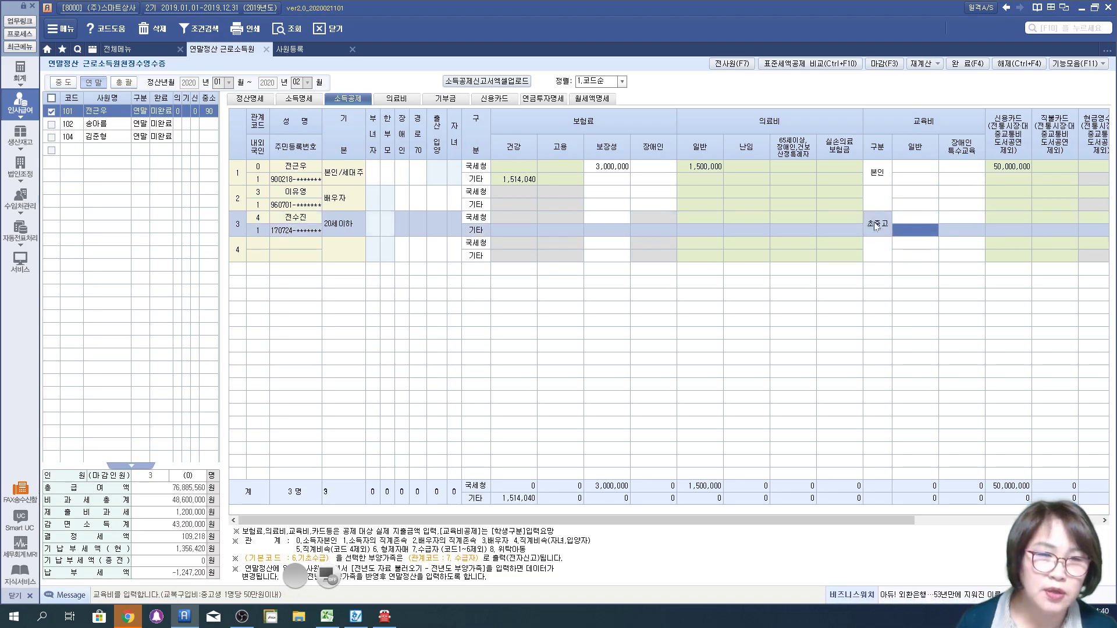
key(Up)
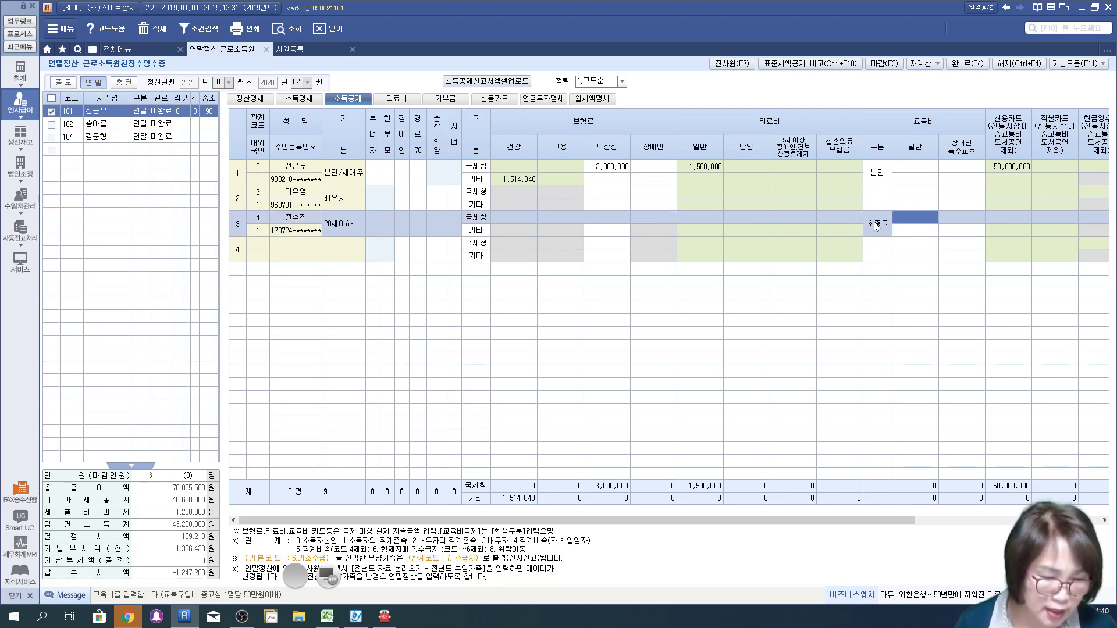
key(Return)
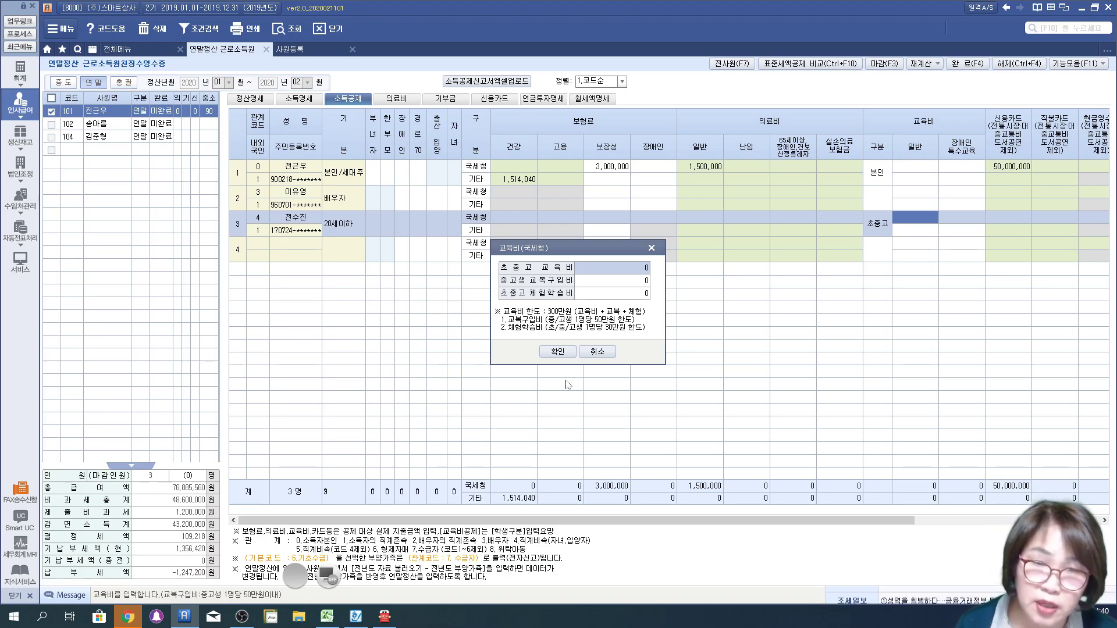
With the screen pen, underline 초중고 교육비 and 초중고 체험학습비, clear the markings, and close the education expense entry
click(329, 572)
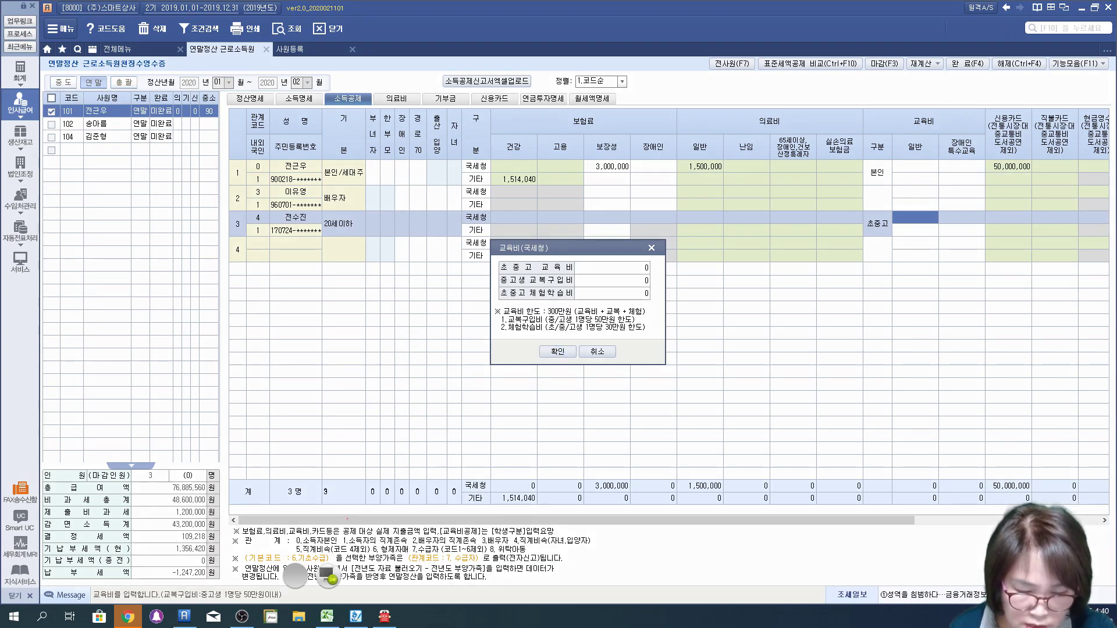
drag(514, 272, 658, 270)
drag(564, 290, 677, 292)
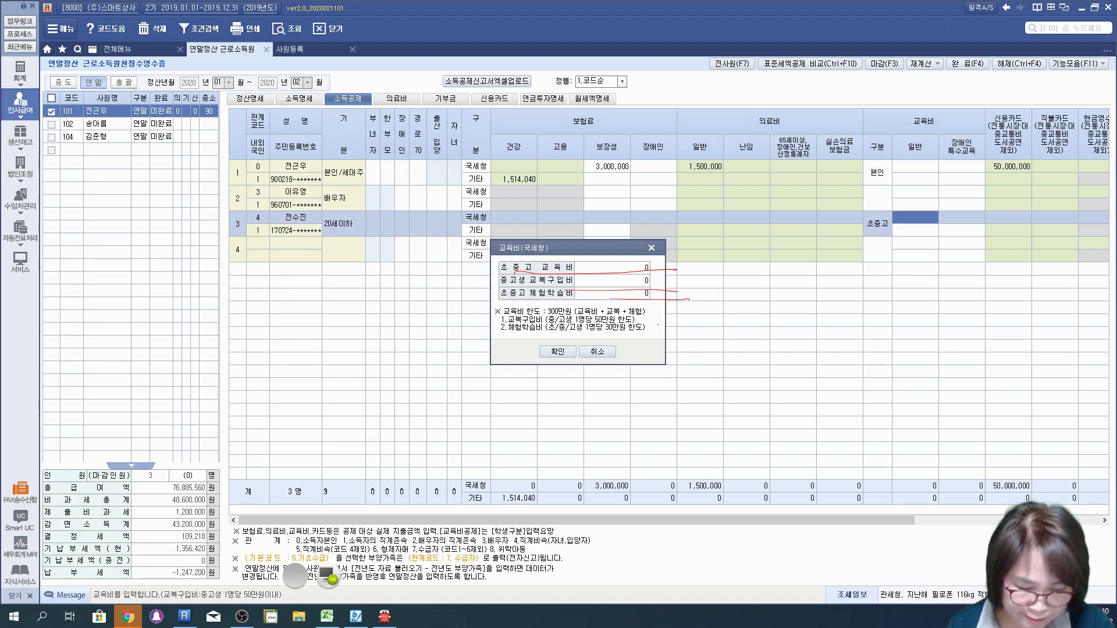
click(336, 565)
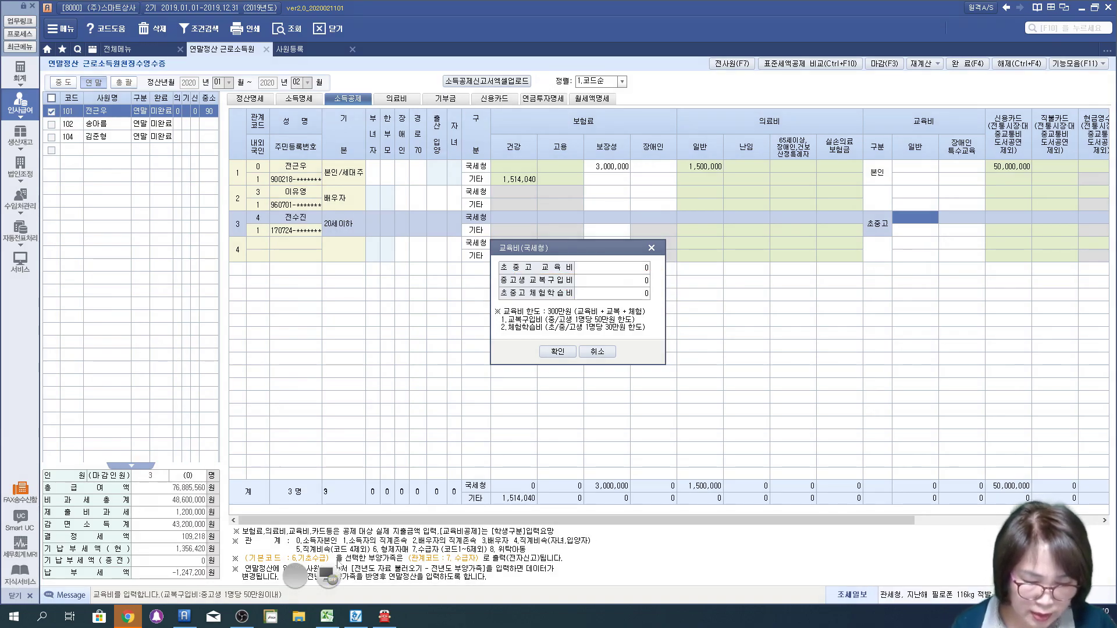
click(558, 351)
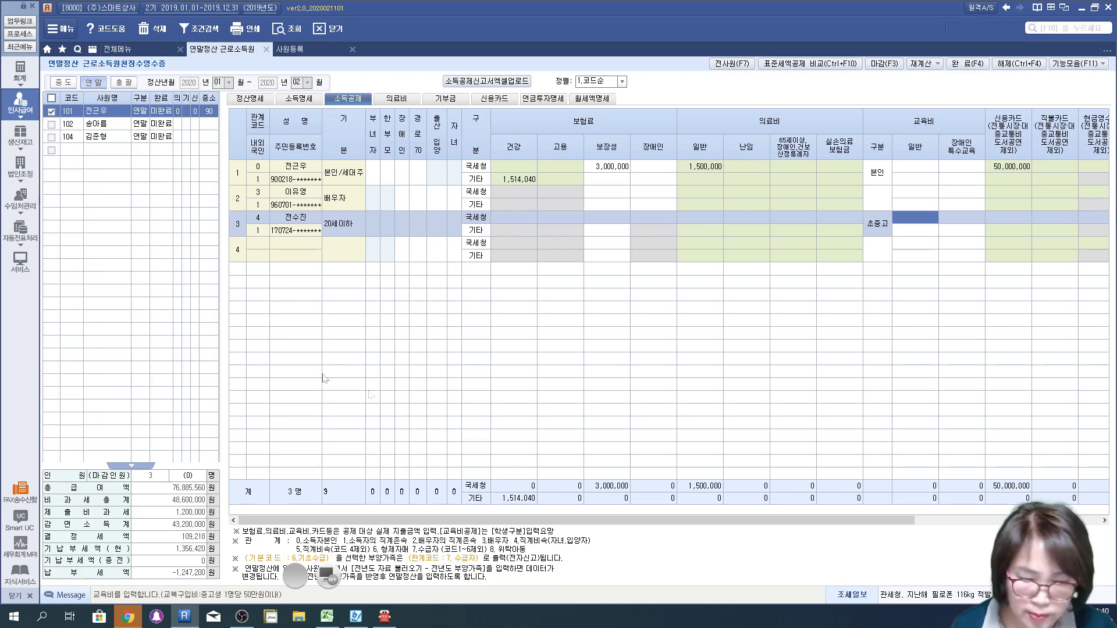
Return to 정산명세, open the calculation details of item 62 교육비, and mark the 소득자 본인 and 초·중·고등학교 rules with the screen pen
click(247, 99)
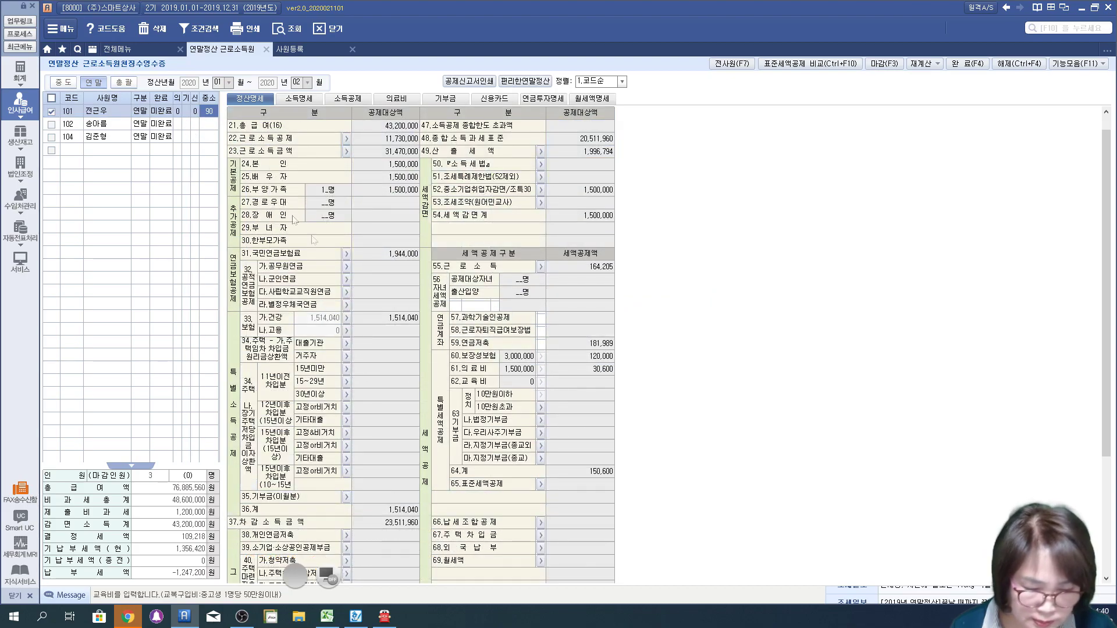
click(540, 382)
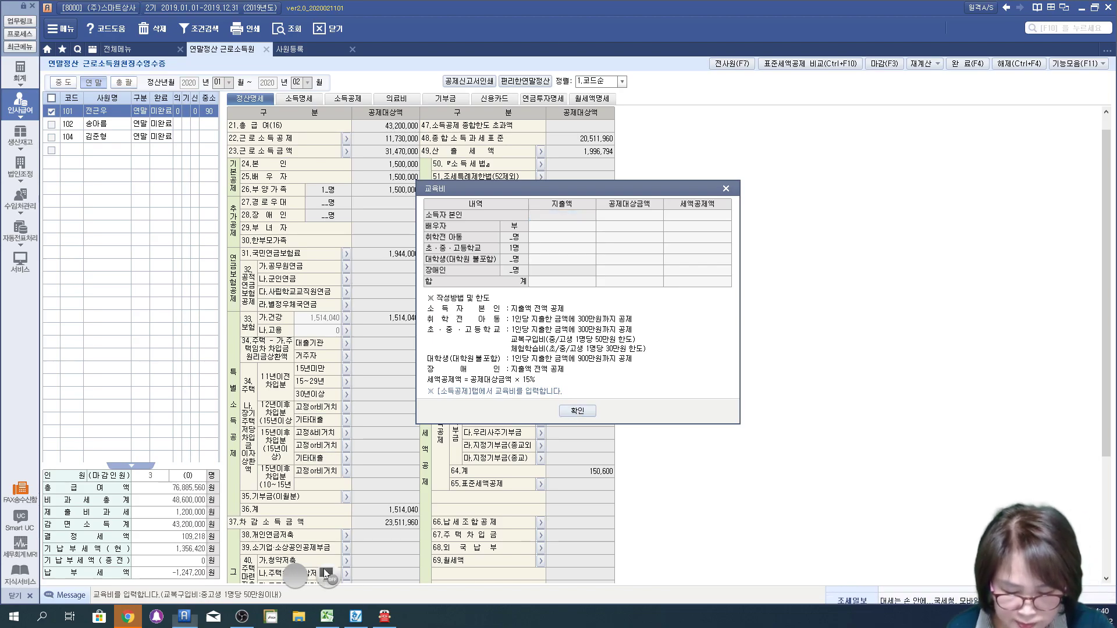
key(ctrl+shift+1)
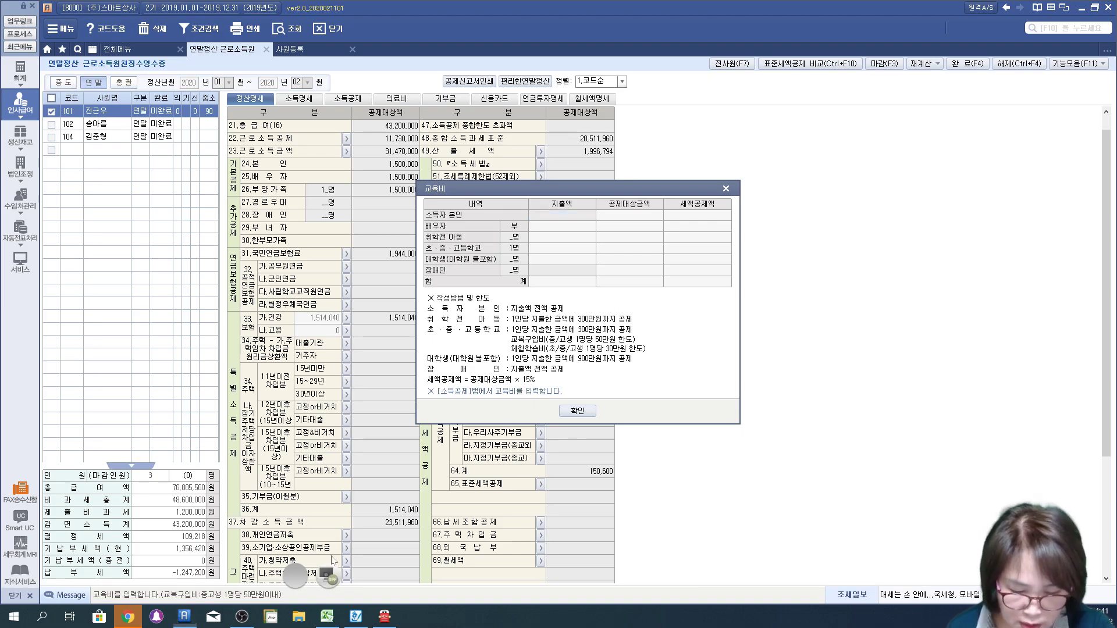
drag(444, 312, 626, 299)
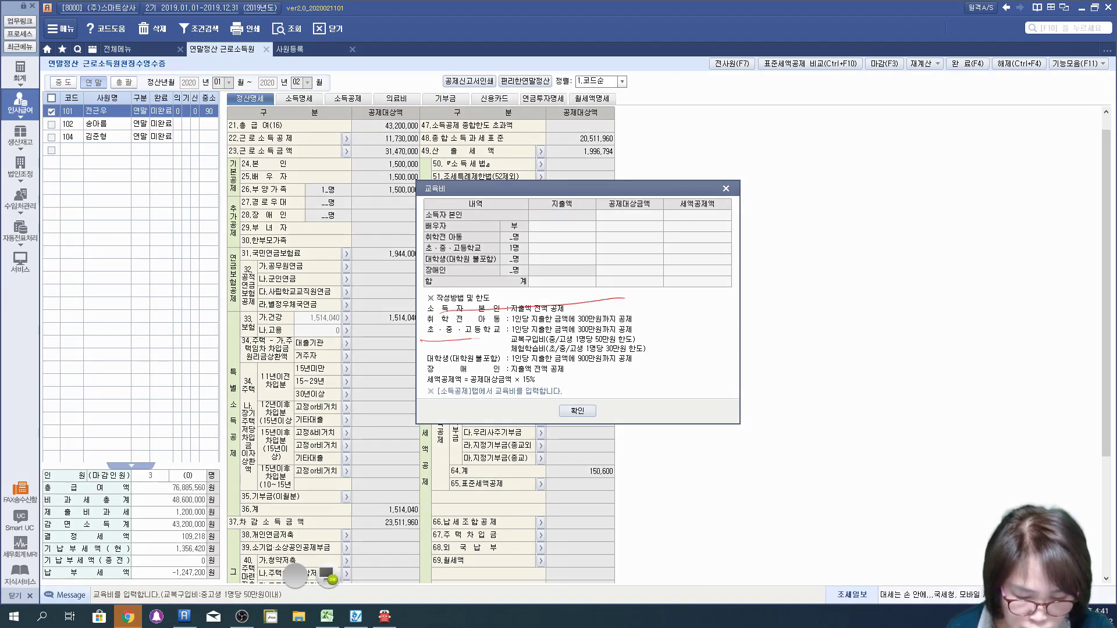
drag(644, 331, 680, 321)
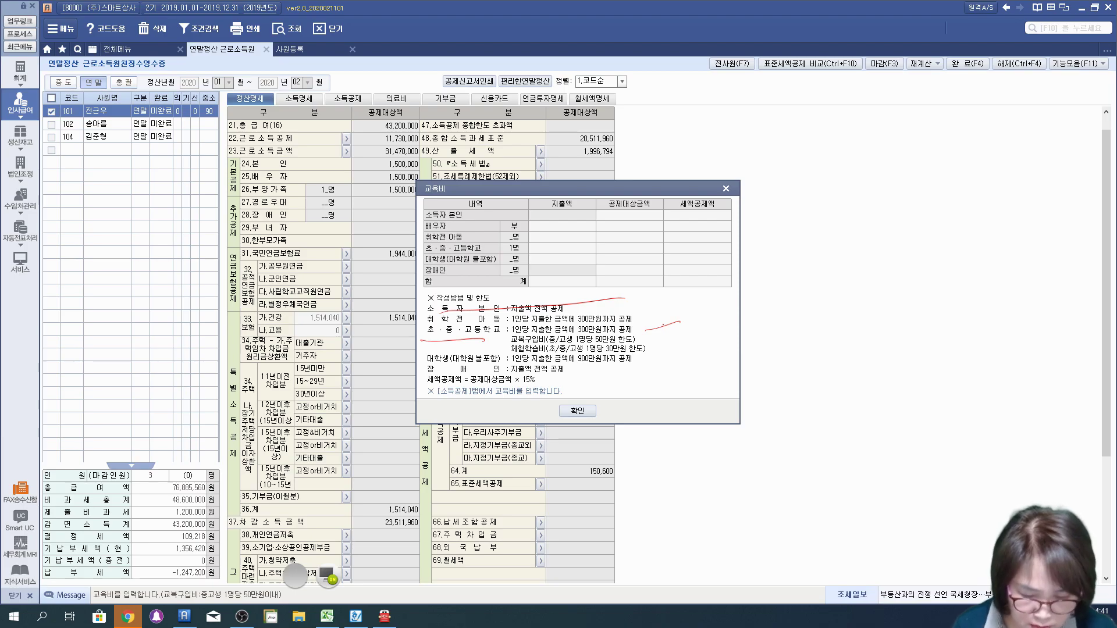
Underline the 대학생 900만원 limit, circle the 공제대상금액 × 15% credit formula, clear the markings, and close the education expense details
drag(580, 367, 664, 370)
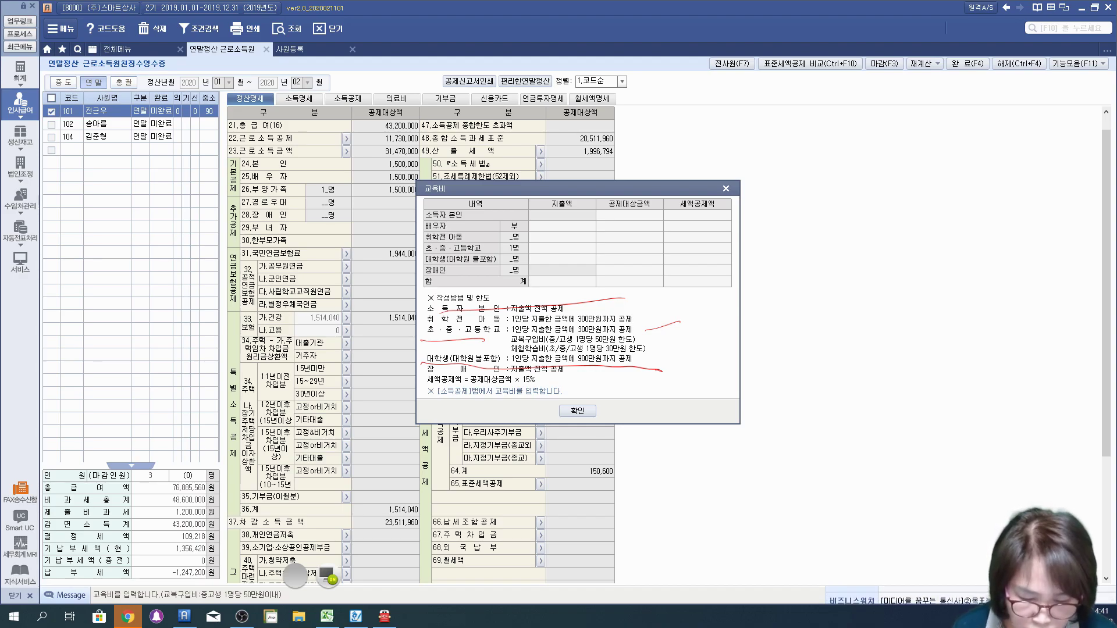
mouse_move(476, 381)
mouse_down()
mouse_move(494, 348)
mouse_move(492, 404)
mouse_up()
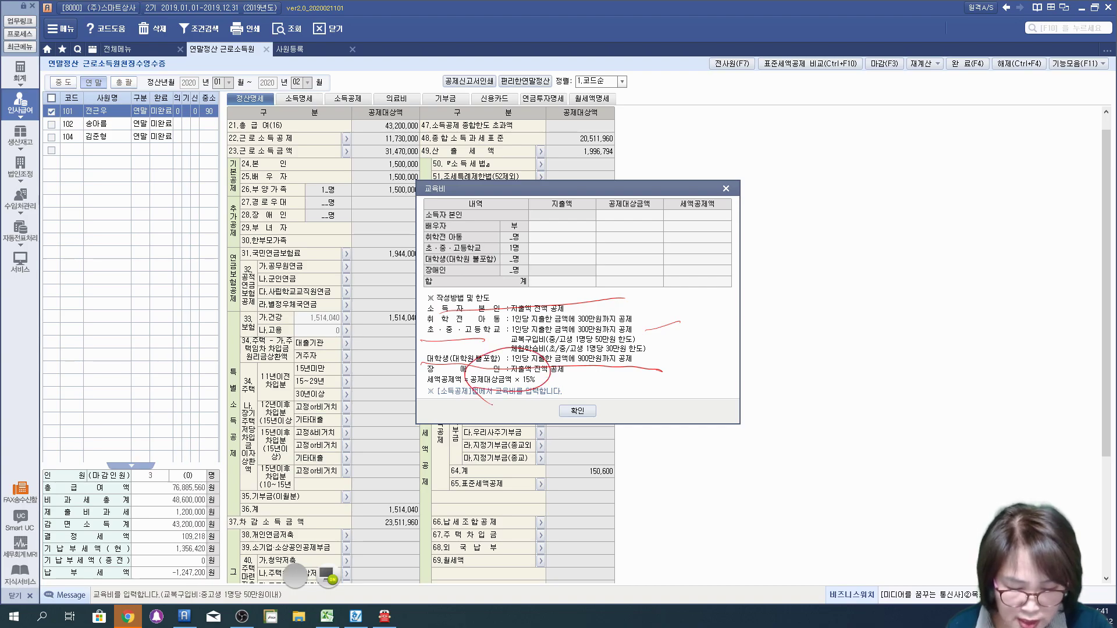
click(324, 571)
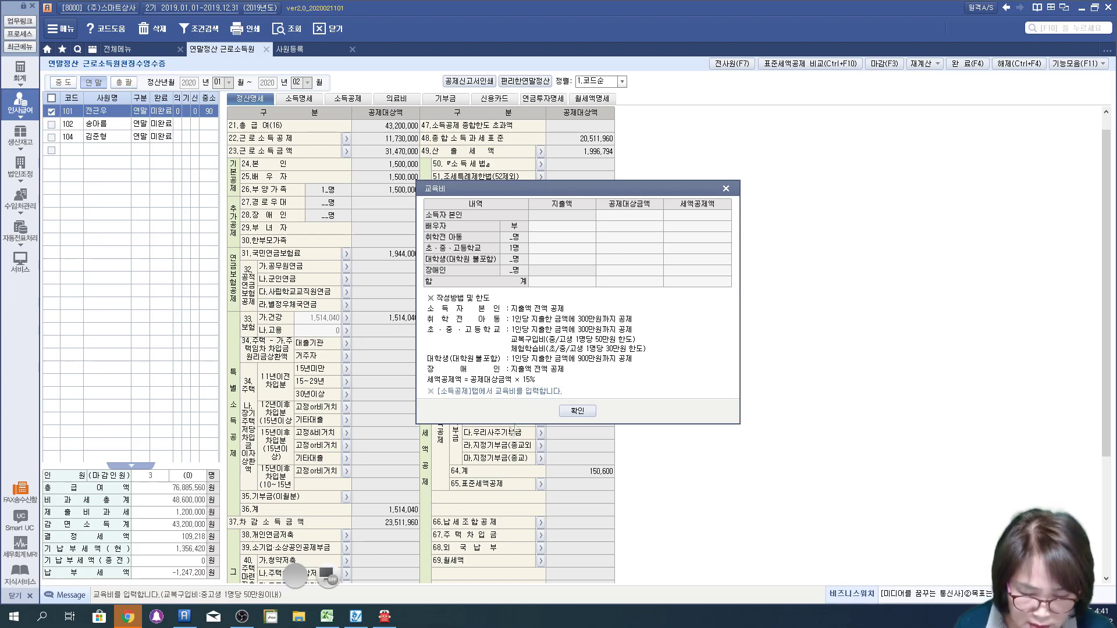
click(566, 411)
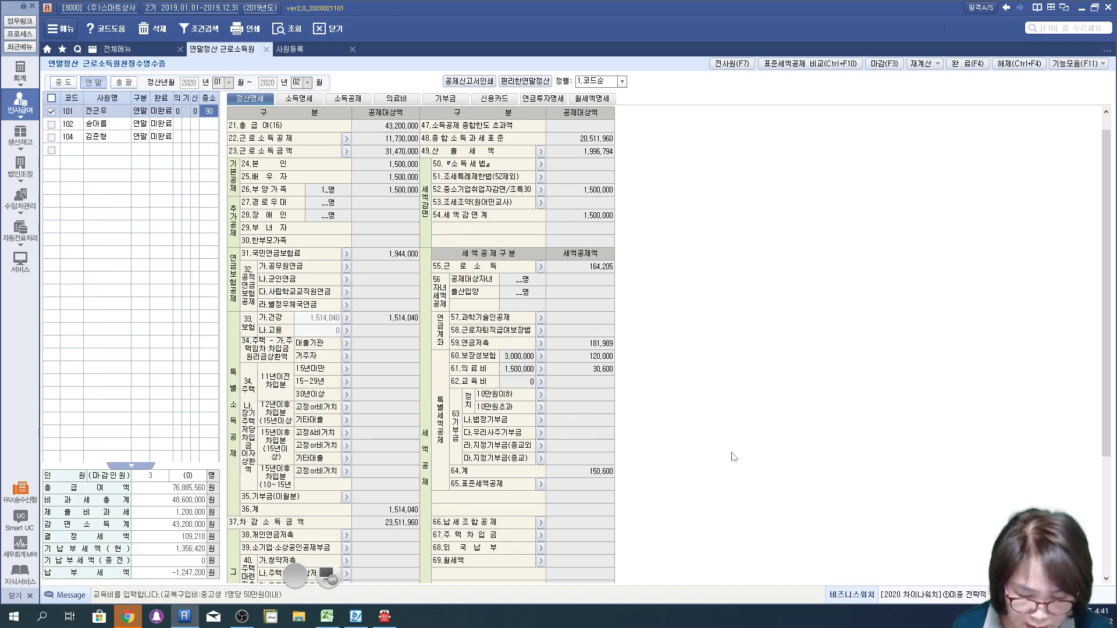
In the 기부금 section, add 본인 as the donor in row 1 of 해당연도 기부명세, leaving the recipient's 사업자번호 and 상호 blank
scroll(750, 457, down, 2)
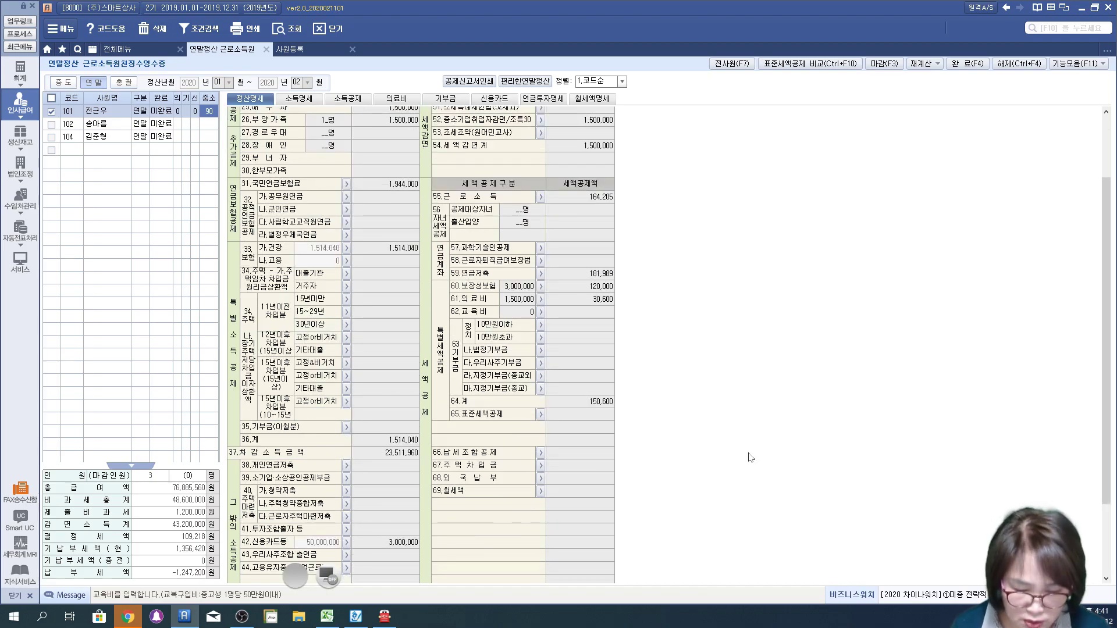
scroll(750, 458, up, 2)
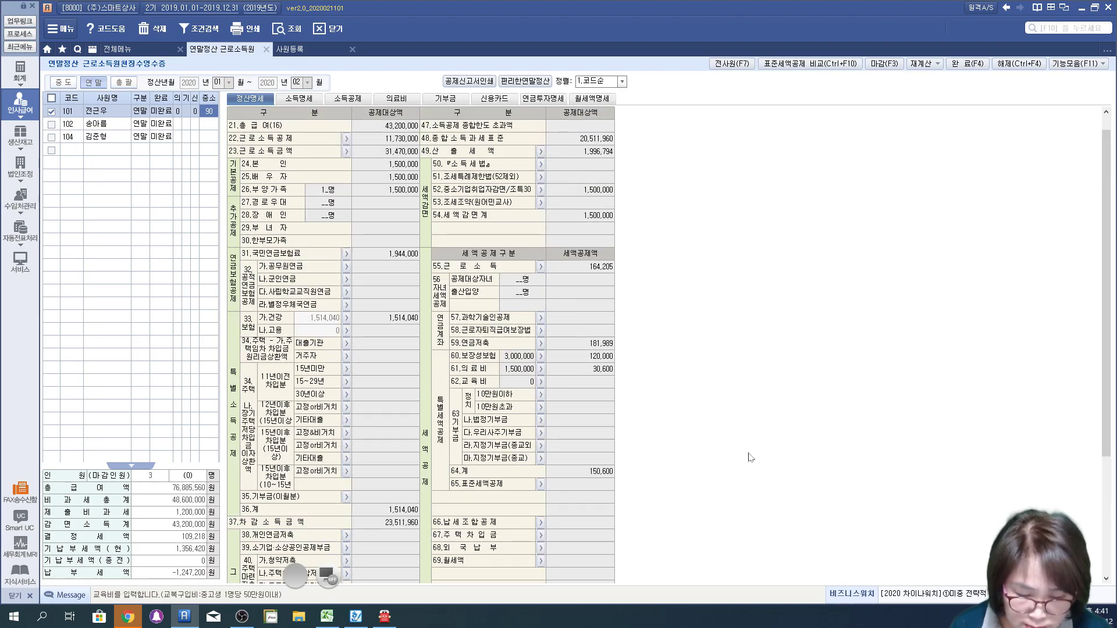
click(453, 98)
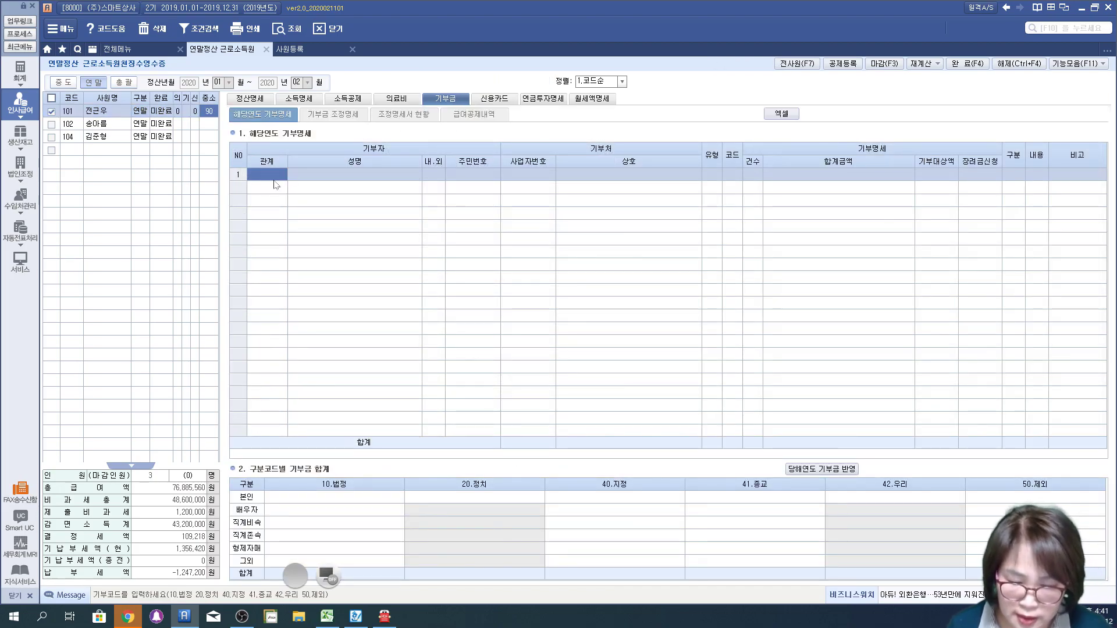
key(F2)
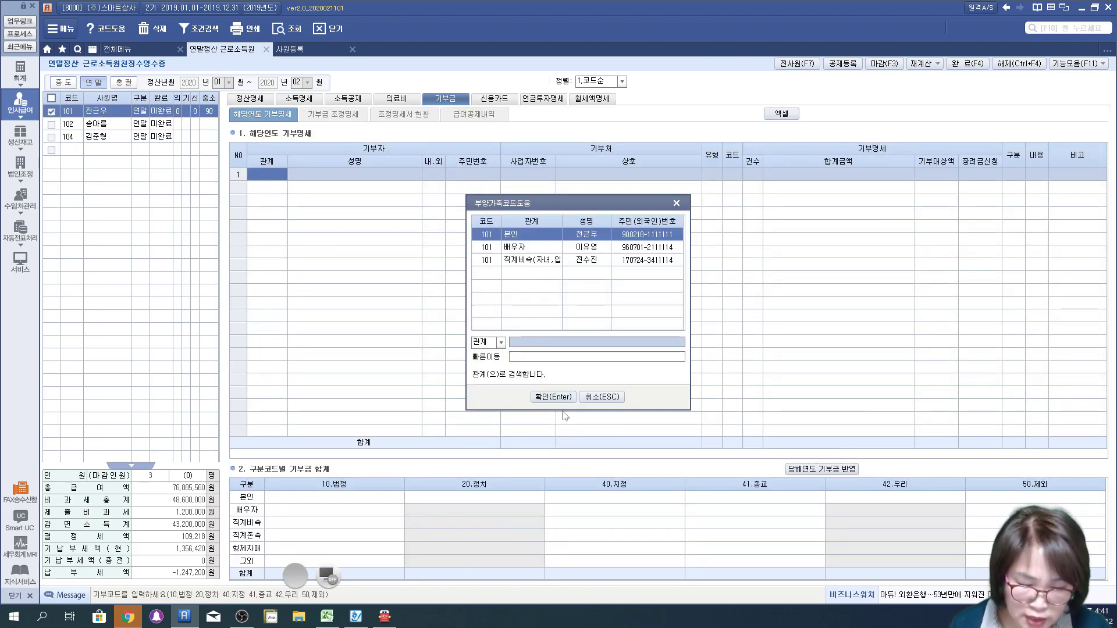
click(550, 398)
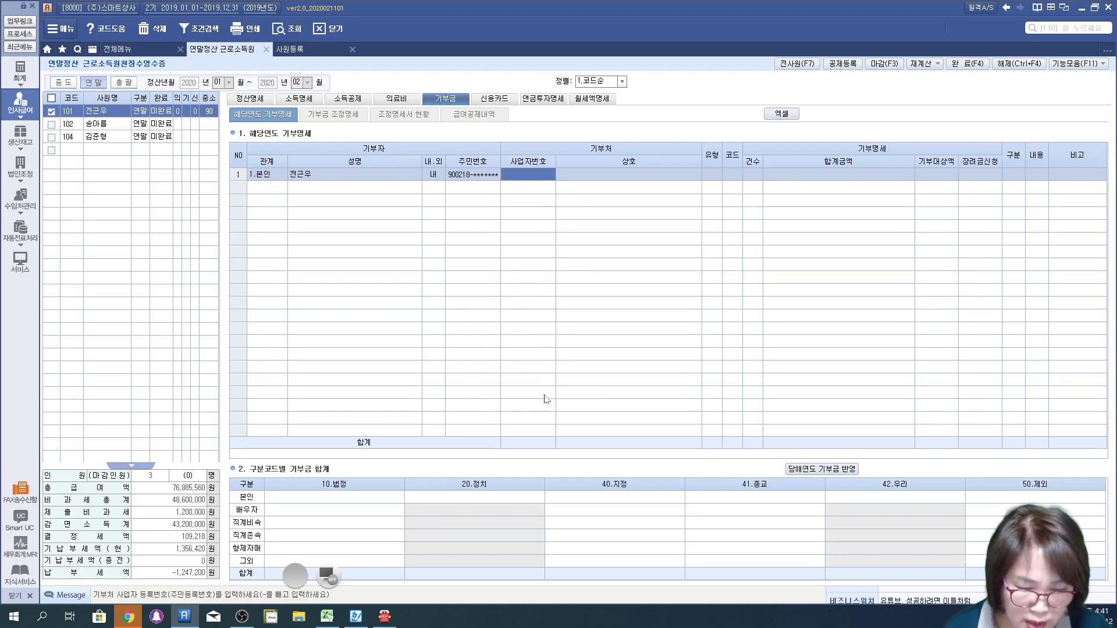
key(Return)
key(Return)
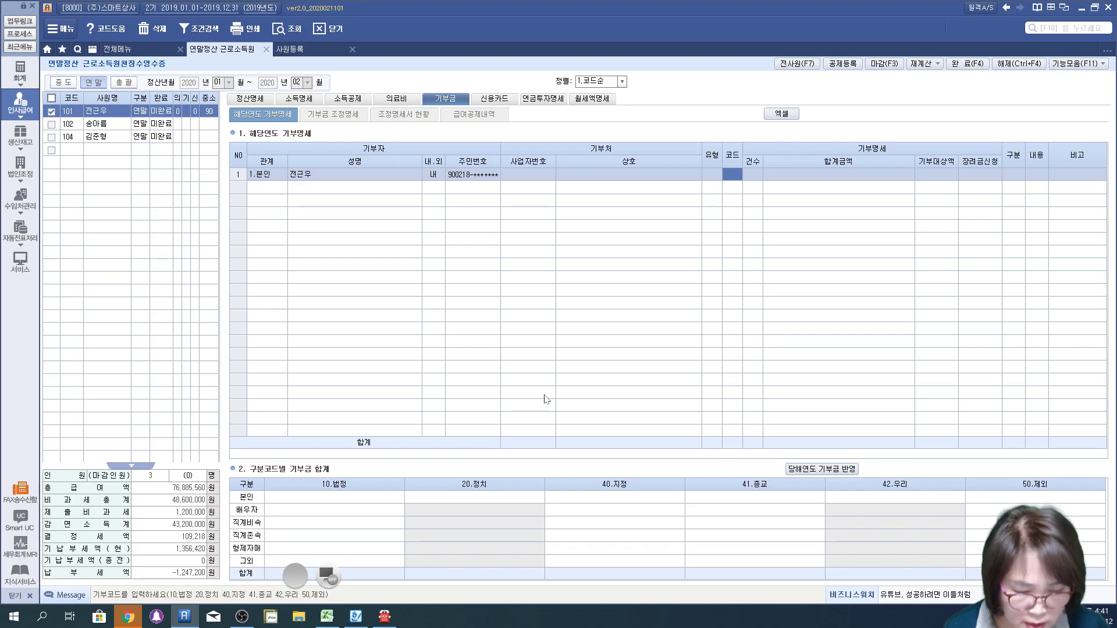
key(Left)
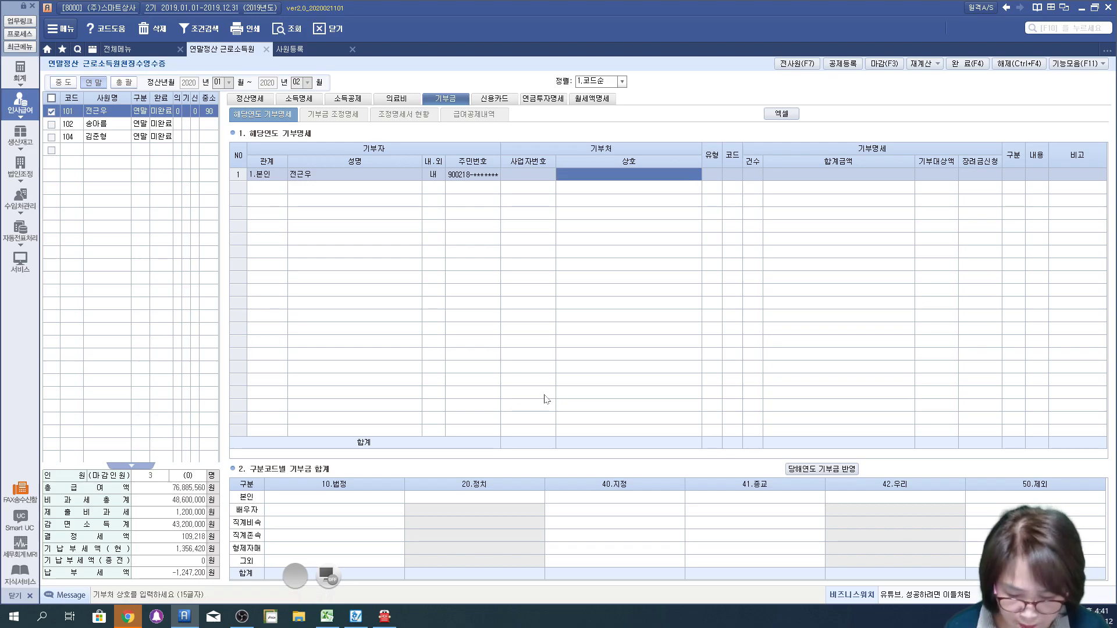
key(Return)
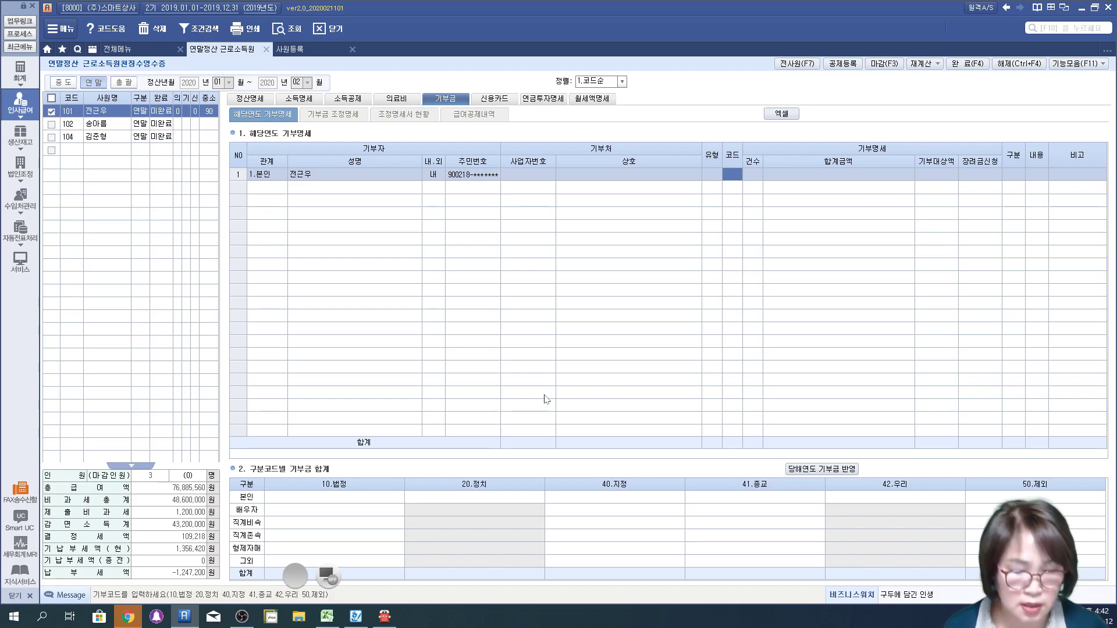
Enter row 1's donation with code 41 (종교), 건수 1 and 기부대상액 5,000,000, keeping 구분 국세청 and 내용 금전
text(41)
key(Return)
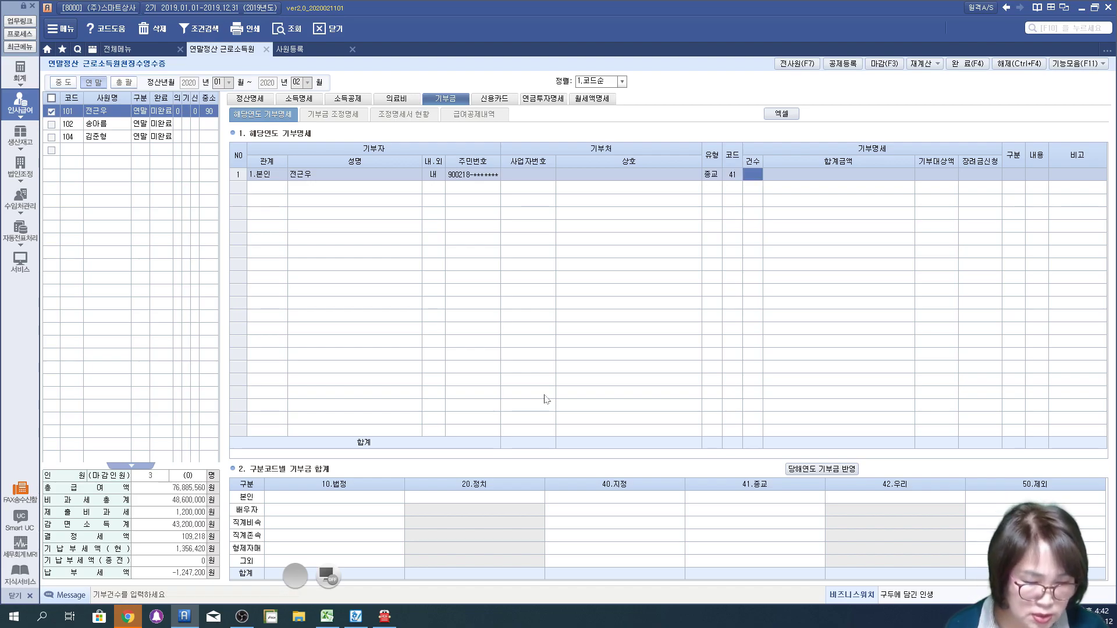
text(1)
key(Return)
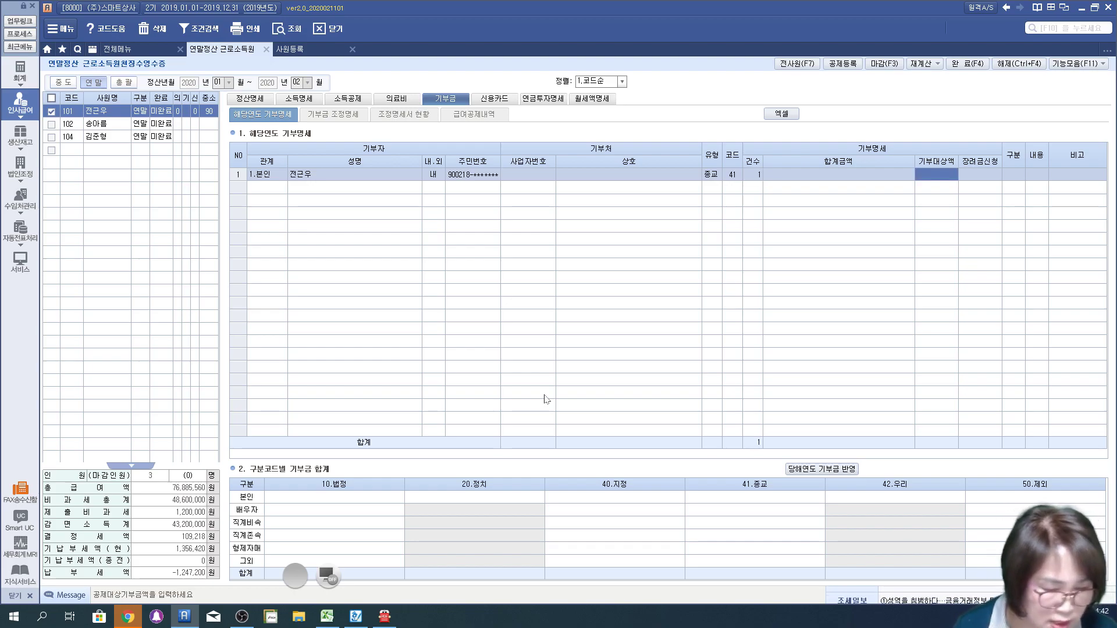
text(5000000)
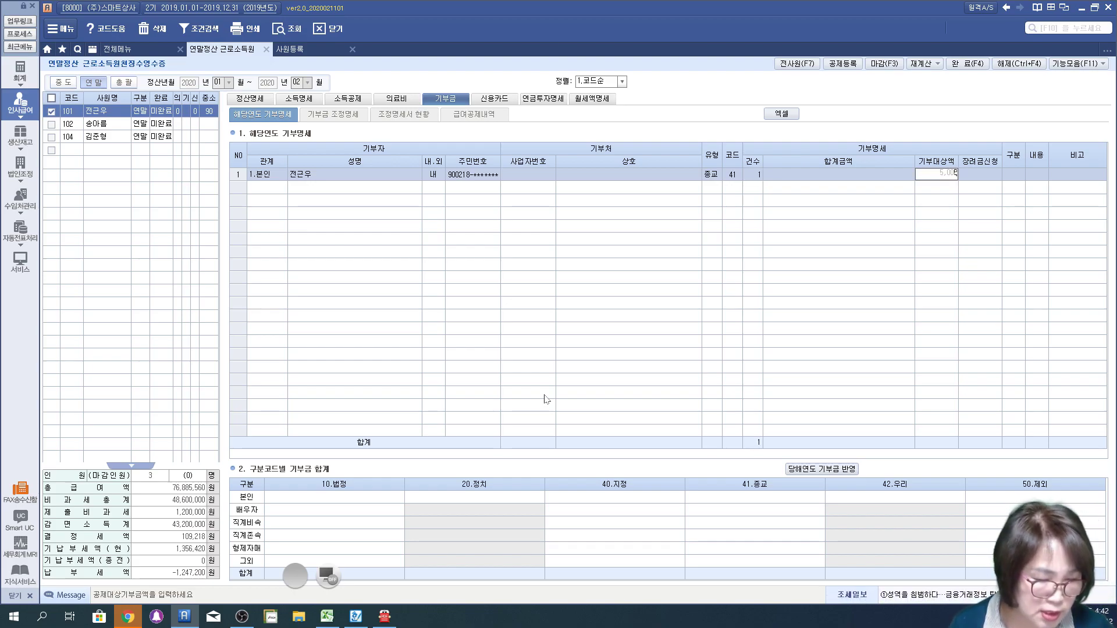
key(Return)
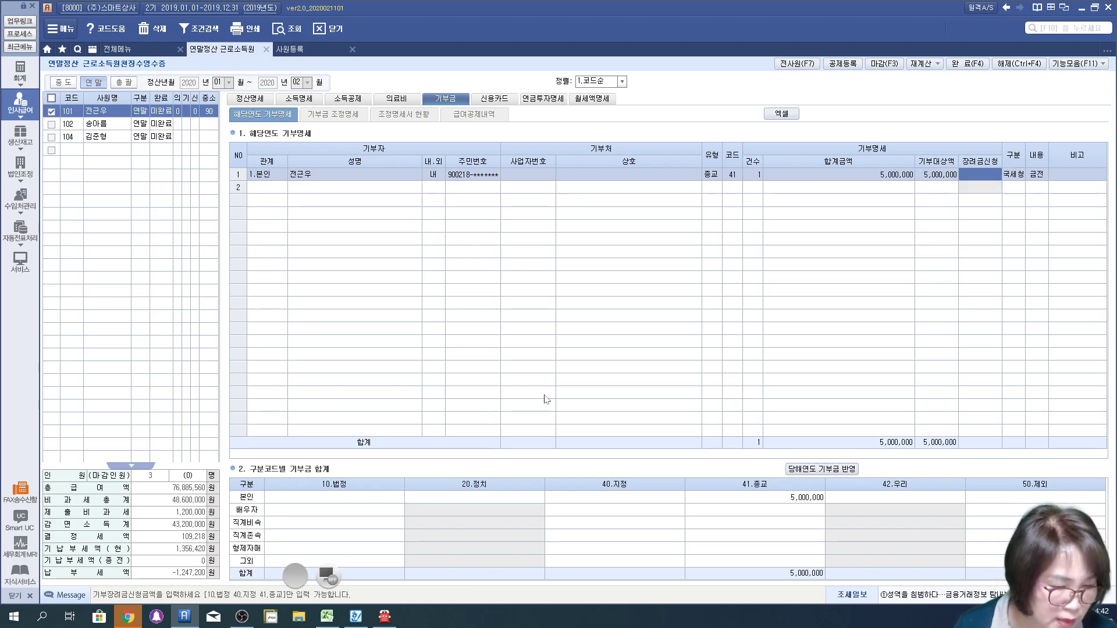
key(Return)
key(Return)
key(Return)
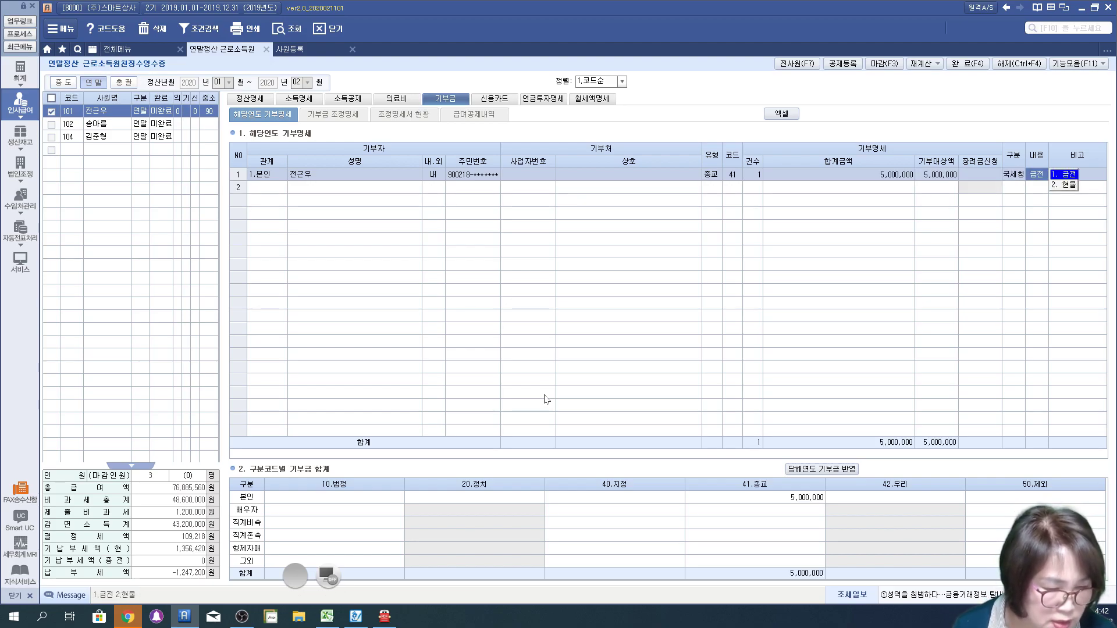
key(Return)
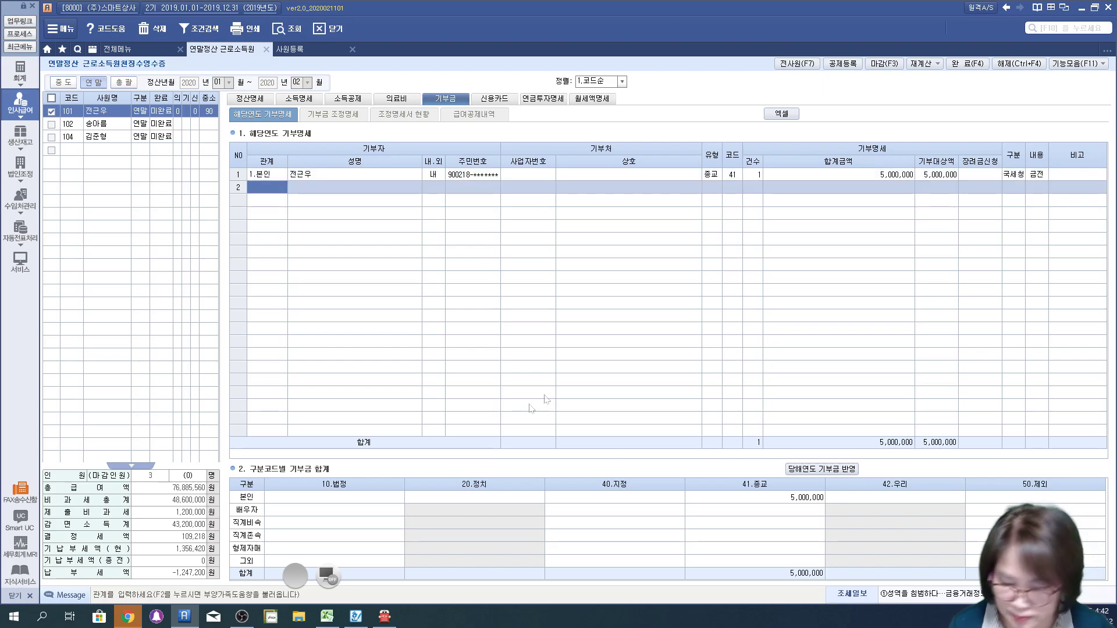
With the screen pen, mark 해당연도 기부명세, 기부금 조정명세, 조정명세서 현황 and 급여공제내역 in sequence
click(266, 179)
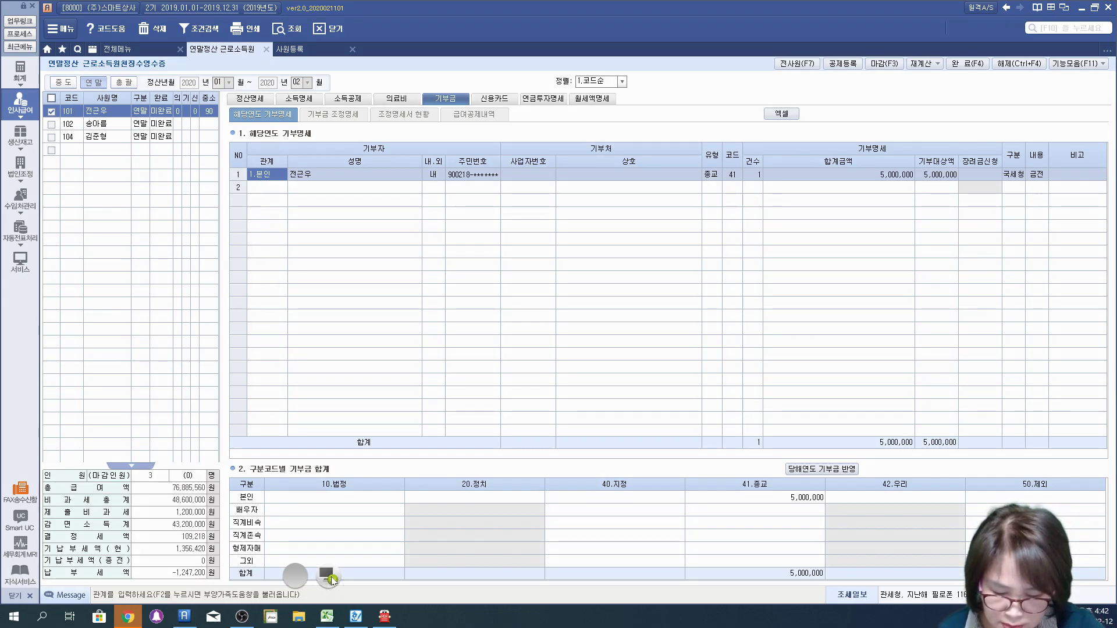
mouse_move(288, 139)
mouse_down()
mouse_move(260, 101)
mouse_move(302, 137)
mouse_up()
mouse_move(365, 133)
mouse_down()
mouse_move(331, 134)
mouse_move(481, 114)
mouse_up()
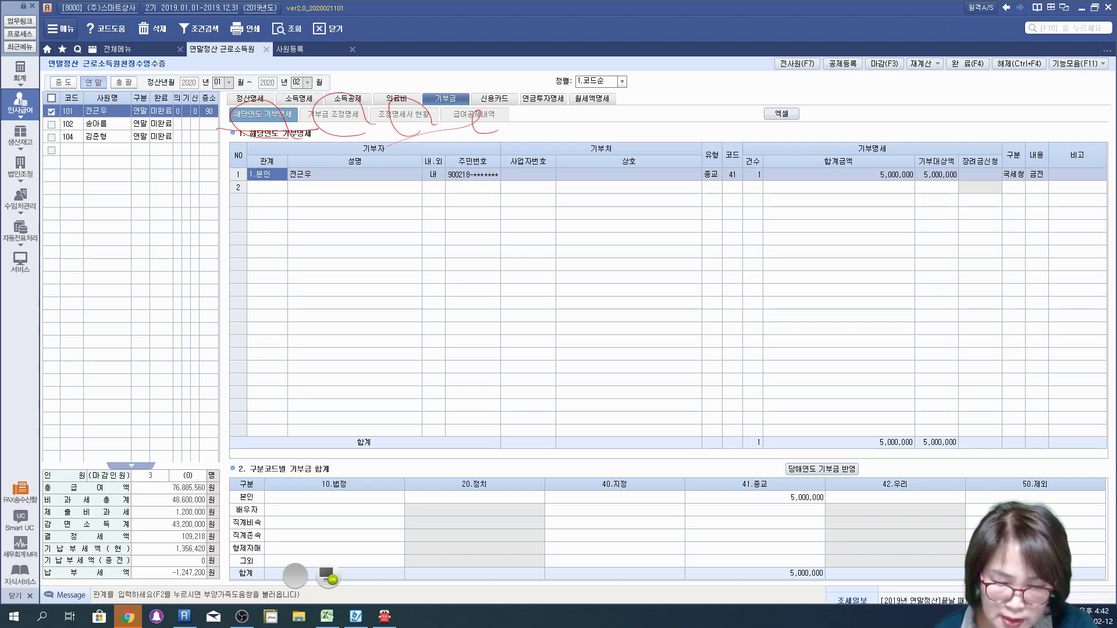
With the screen pen, underline the 기부자 heading, row 1's donor entry and the blank rows beneath it in 해당연도 기부명세
drag(230, 149, 325, 150)
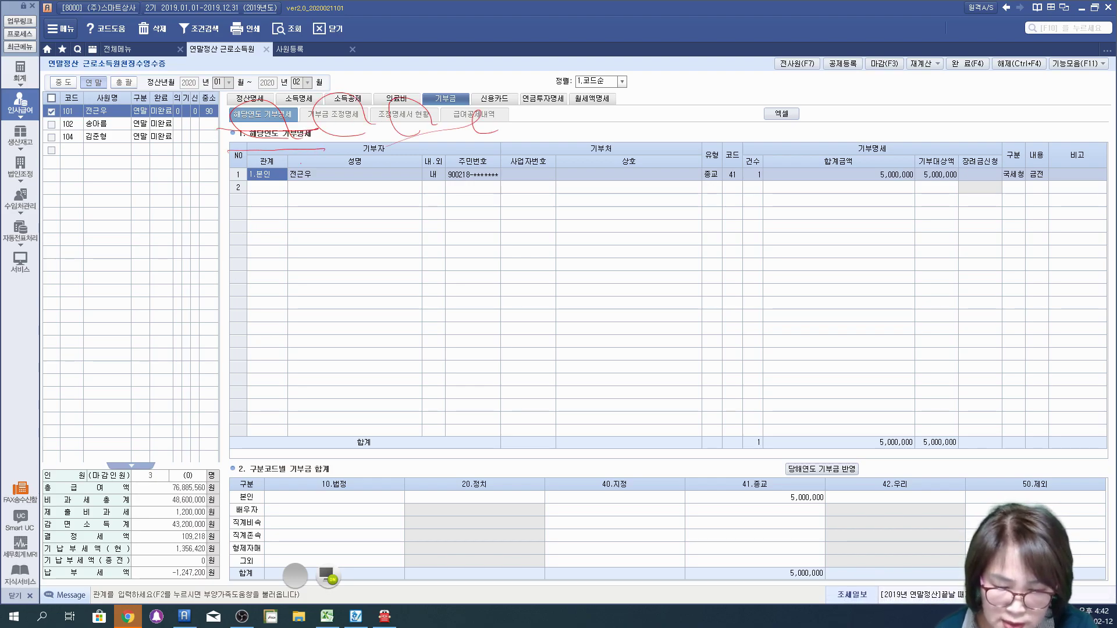
drag(249, 189, 433, 184)
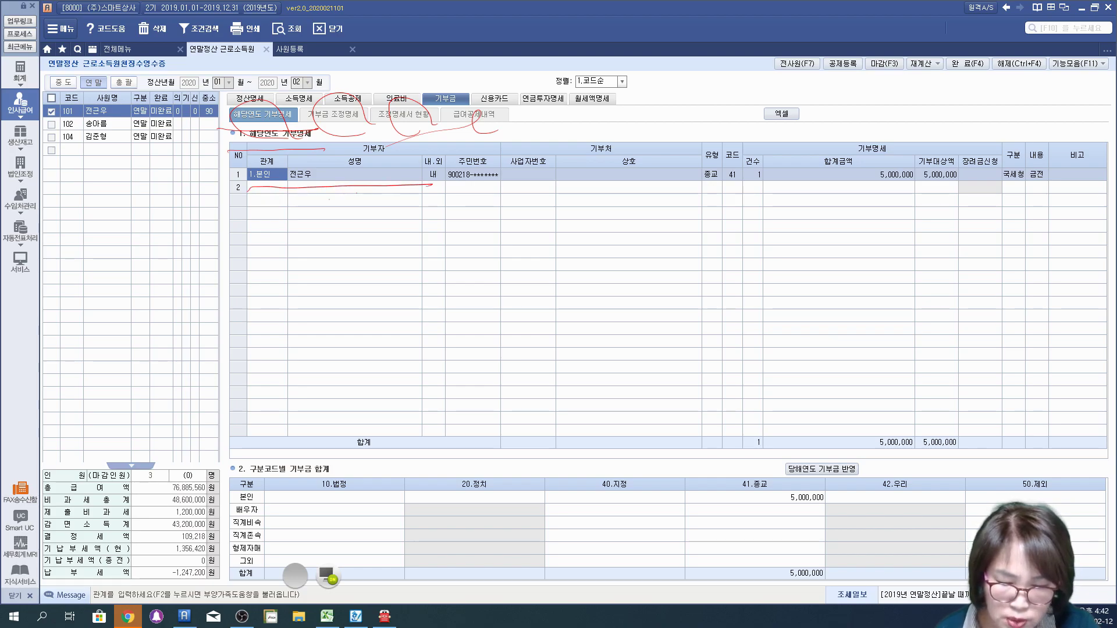
drag(249, 202, 397, 213)
drag(273, 252, 399, 266)
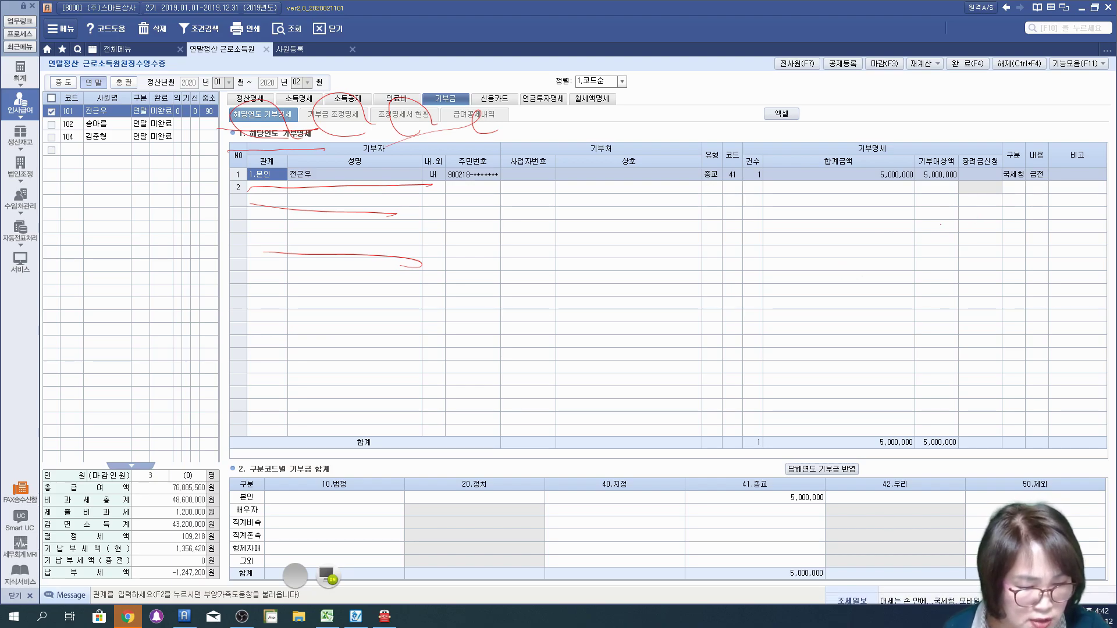
Mark the donation 코드 column and circle row 1's 기부대상액, and clear all pen markings
mouse_move(740, 144)
mouse_down()
mouse_move(733, 303)
mouse_move(735, 138)
mouse_up()
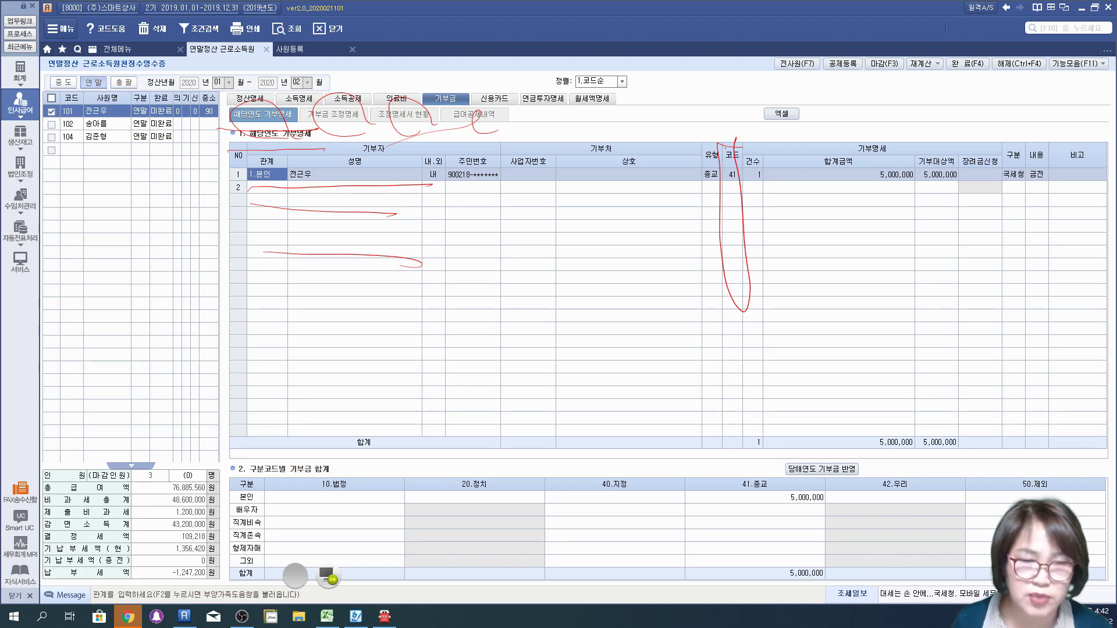
drag(735, 216, 733, 316)
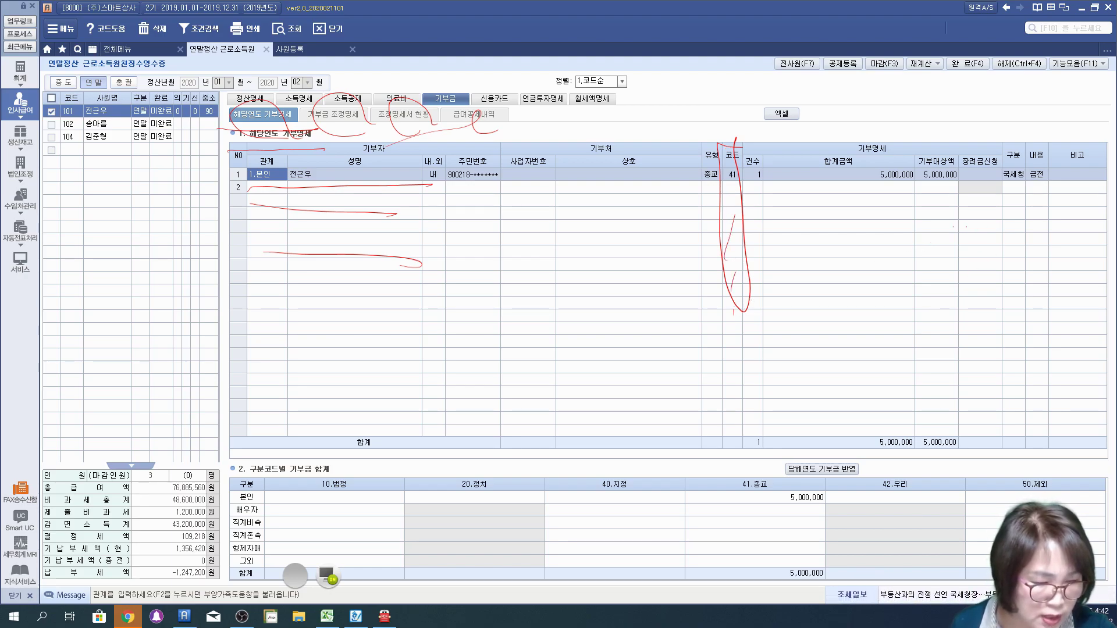
mouse_move(952, 205)
mouse_down()
mouse_move(960, 152)
mouse_move(920, 238)
mouse_up()
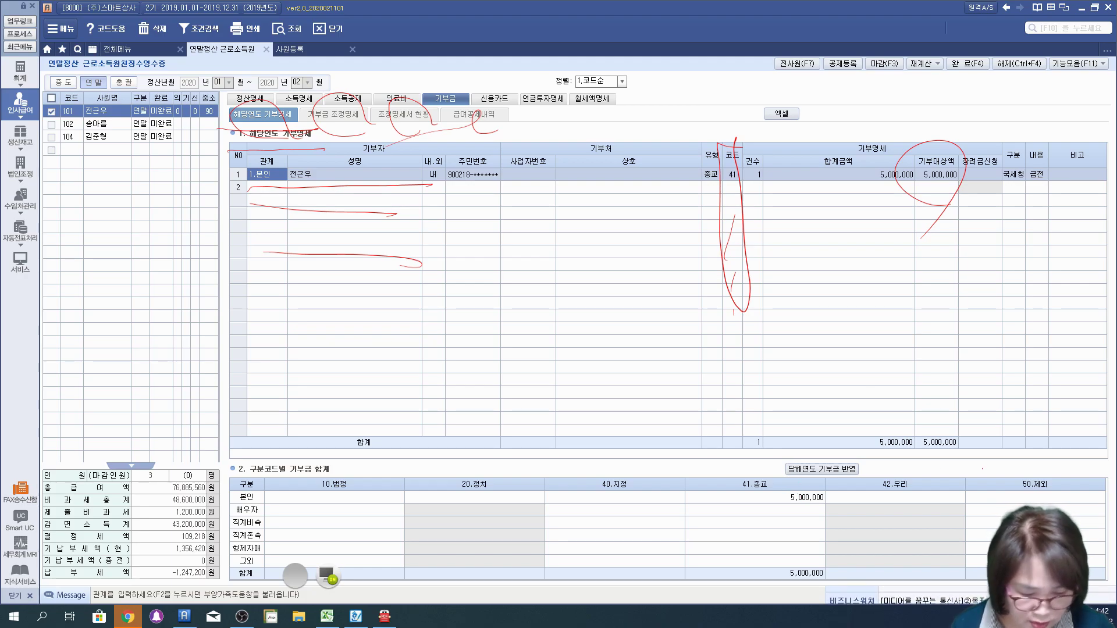
click(328, 575)
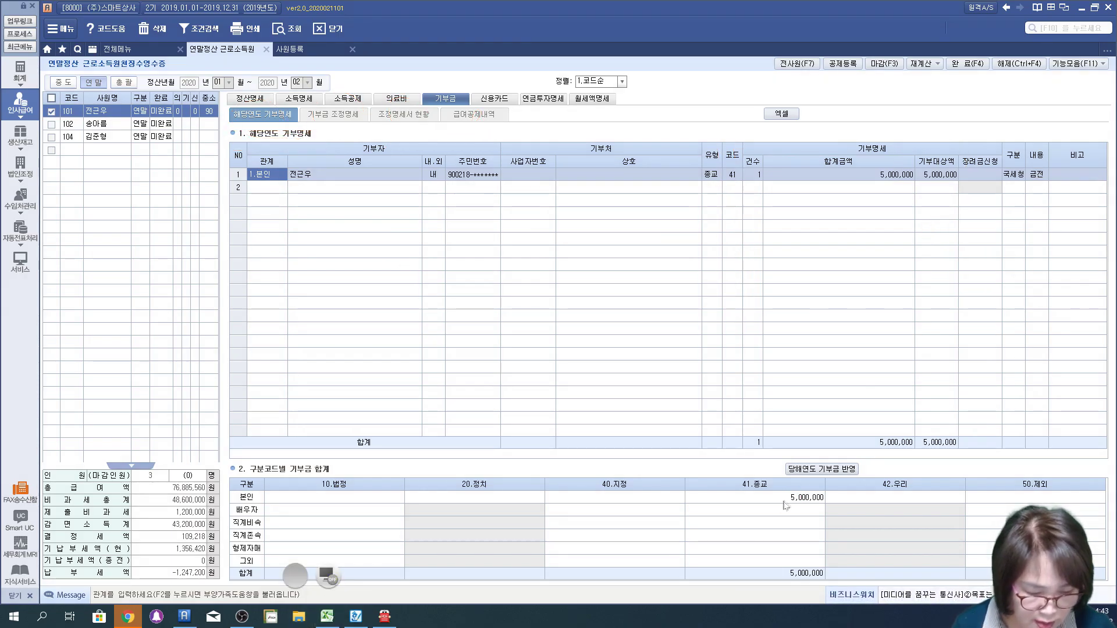
Apply the current-year donation total to 기부금조정명세서, and check 본인's 10.법정 and 41.종교 cells in the summary by code
click(819, 473)
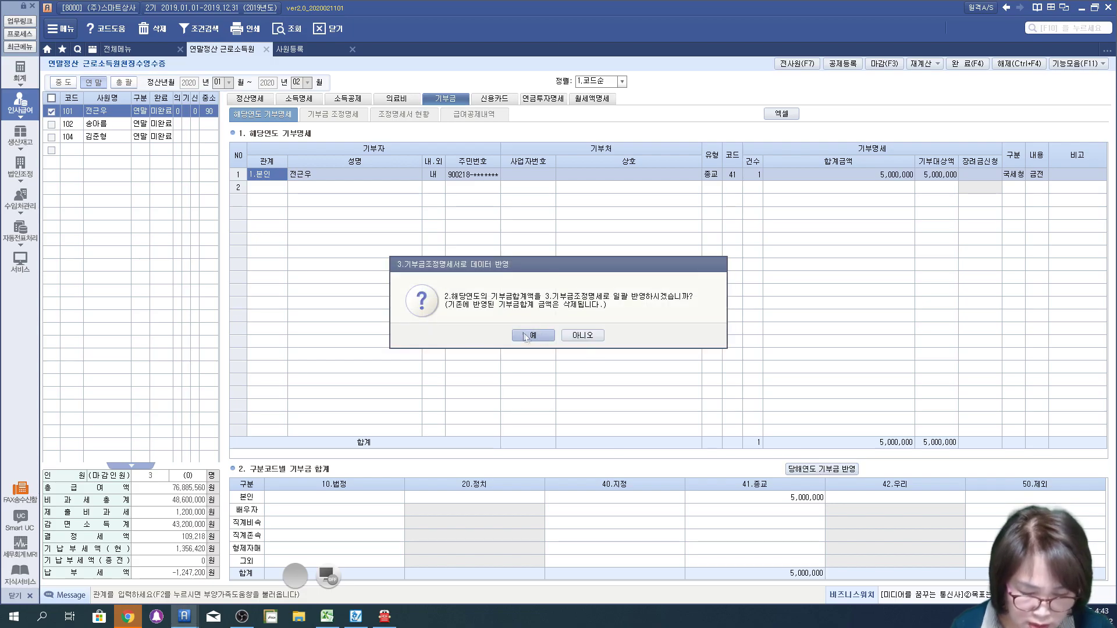
click(530, 336)
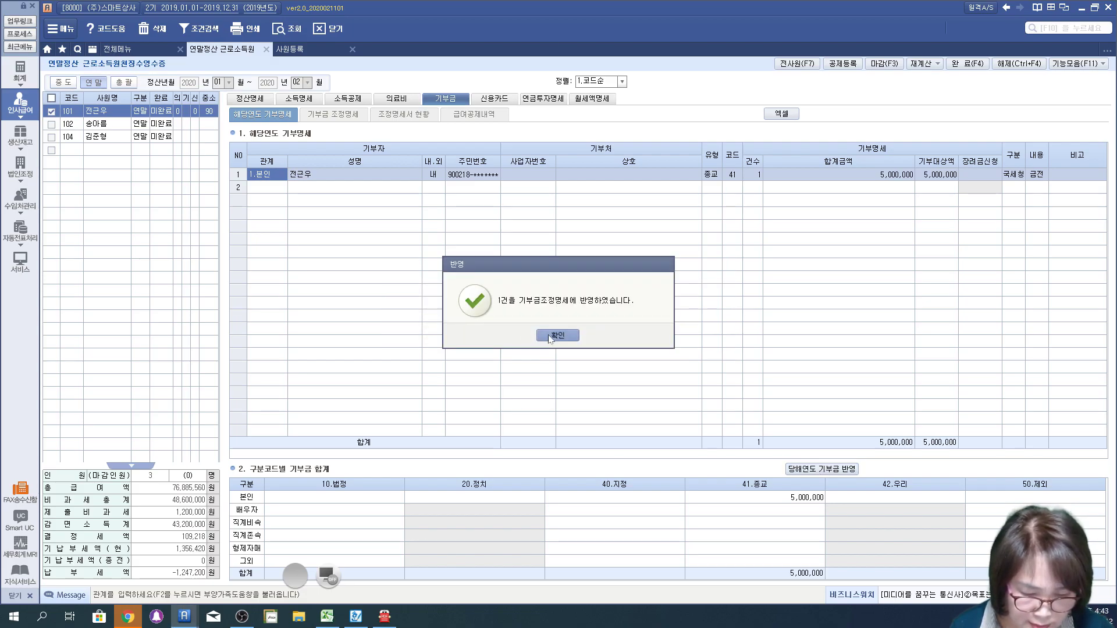
click(550, 336)
click(284, 499)
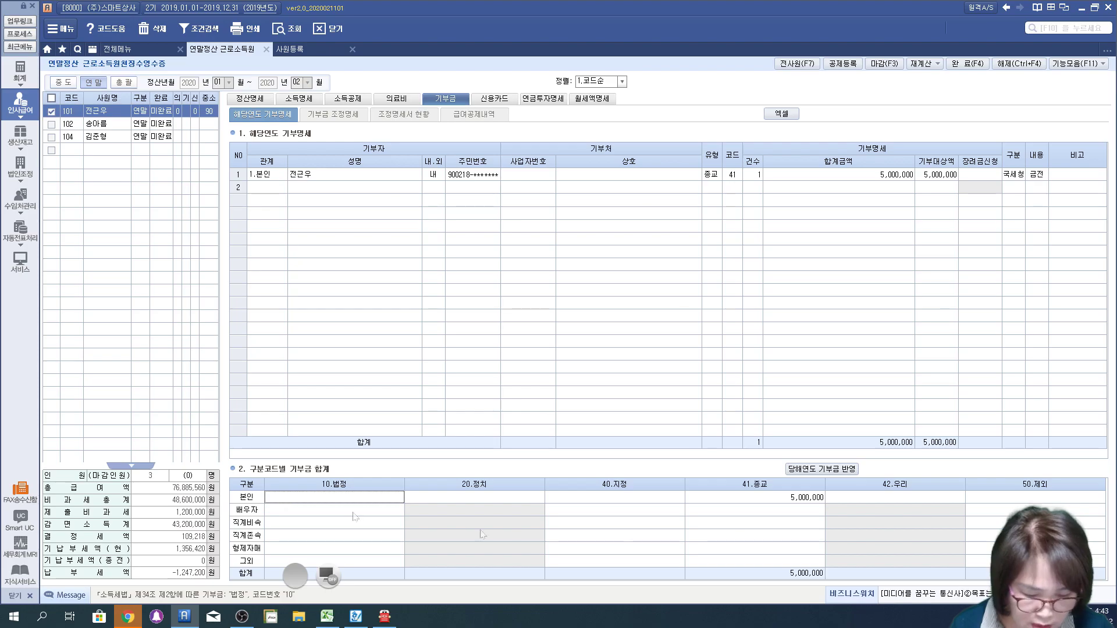
click(745, 498)
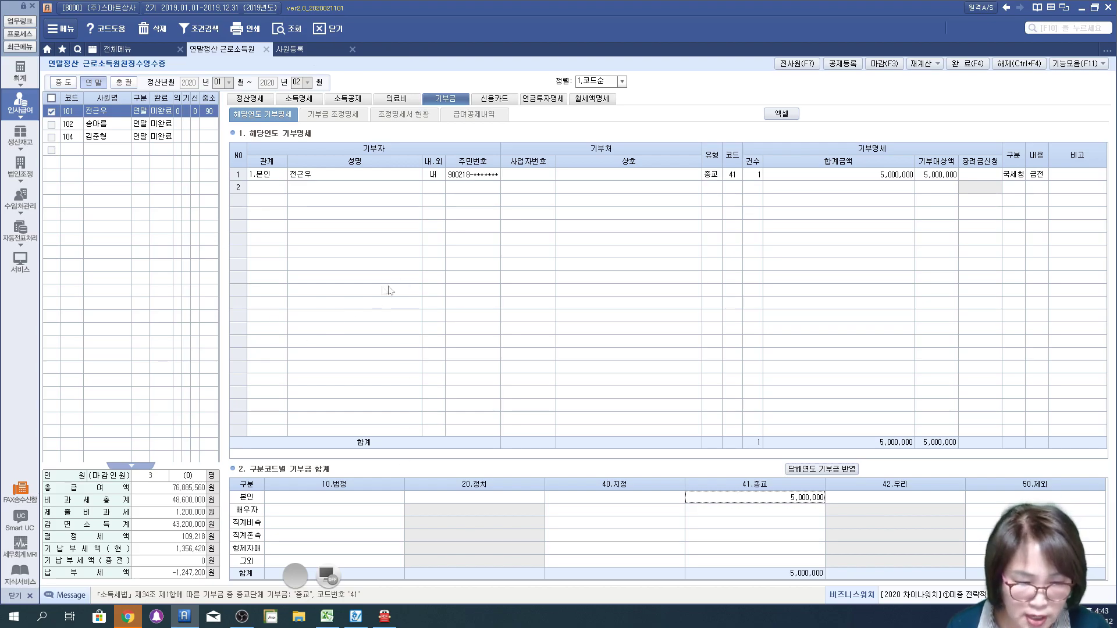
In 기부금 조정명세, circle the current-year 공제대상금액 and 해당연도 공제금액 columns, link them with an arrow, and underline 이월금액
click(341, 118)
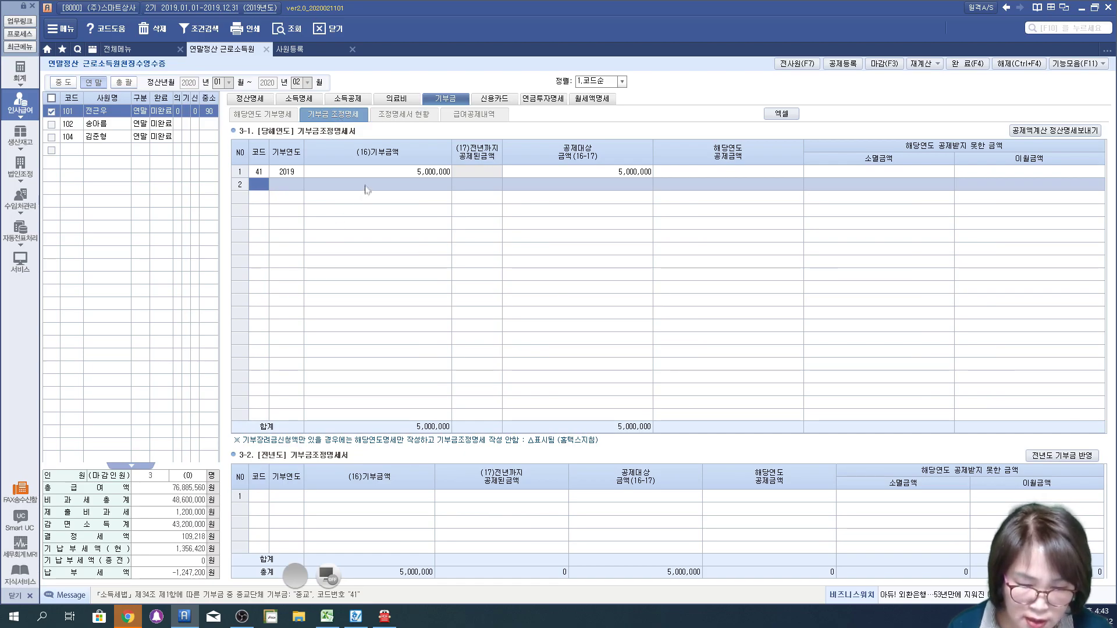
click(547, 175)
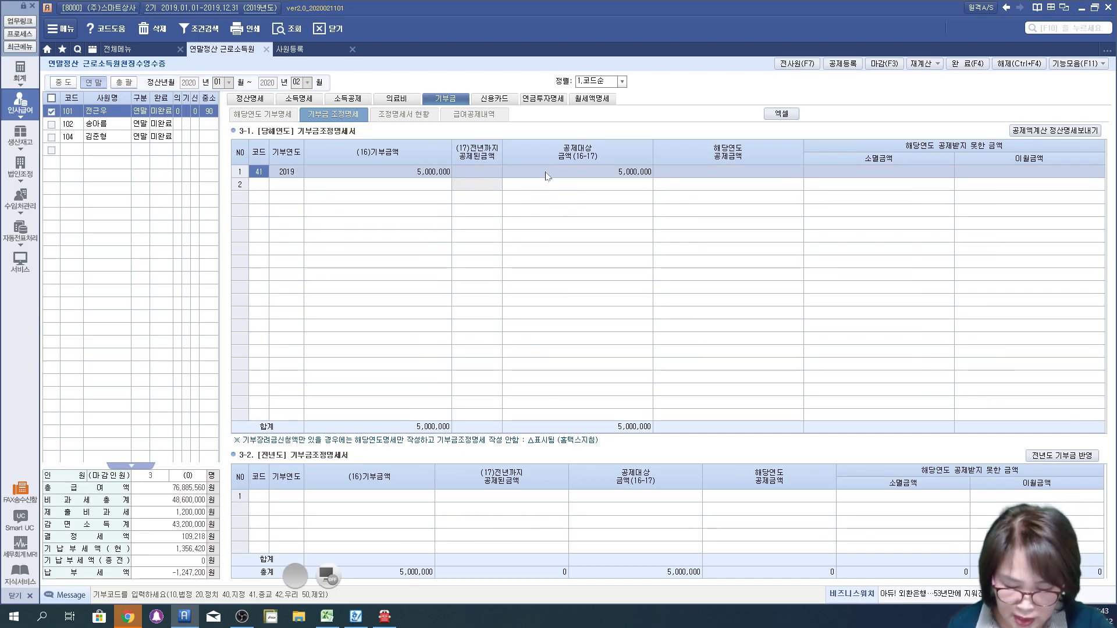
mouse_move(636, 189)
mouse_down()
mouse_move(668, 175)
mouse_move(646, 217)
mouse_up()
mouse_move(777, 185)
mouse_down()
mouse_move(713, 118)
mouse_move(755, 205)
mouse_up()
drag(949, 190, 1084, 189)
mouse_move(615, 224)
mouse_down()
mouse_move(721, 189)
mouse_move(722, 224)
mouse_up()
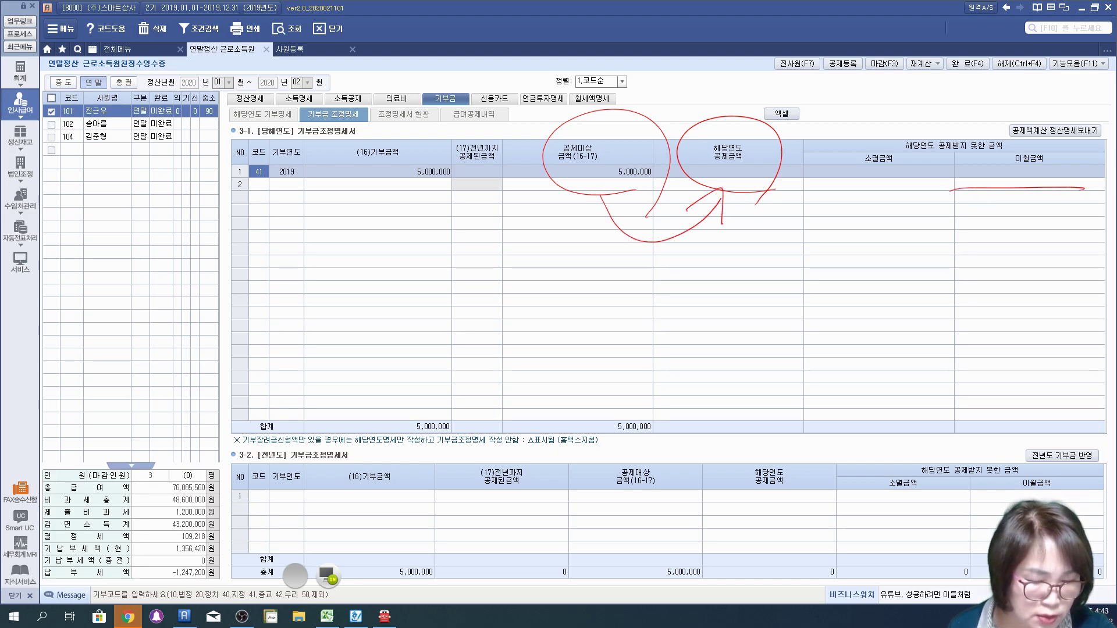
Draw an arrow from 공제대상금액 to 이월금액, and mark 해당연도 공제금액 and 이월금액 once more
mouse_move(596, 195)
mouse_down()
mouse_move(808, 312)
mouse_move(1035, 182)
mouse_up()
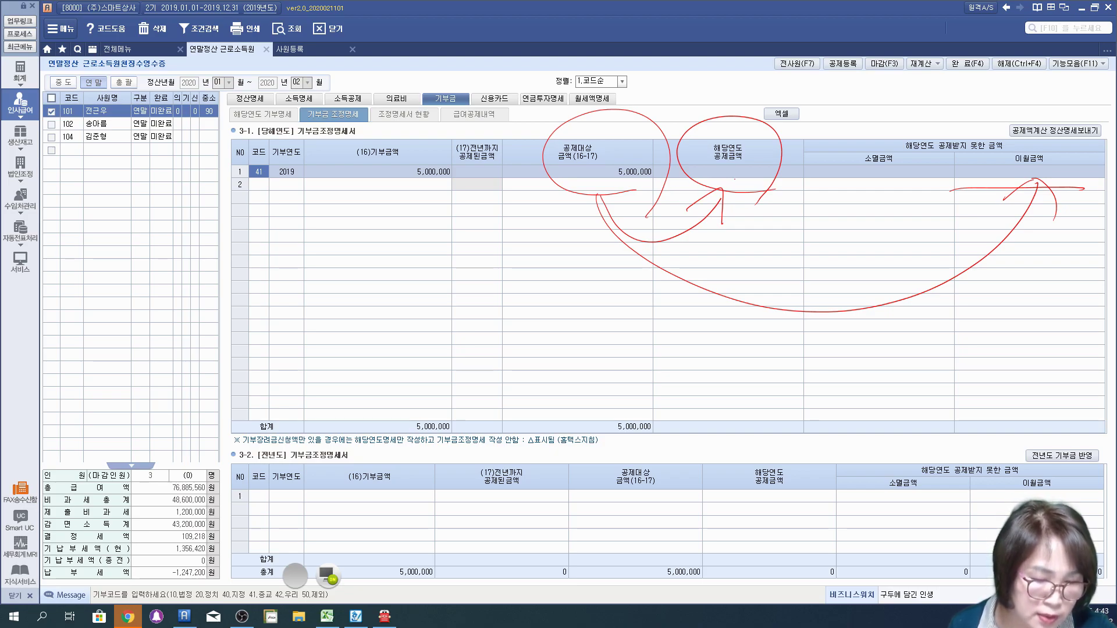
mouse_move(782, 200)
mouse_down()
mouse_move(683, 125)
mouse_move(763, 185)
mouse_up()
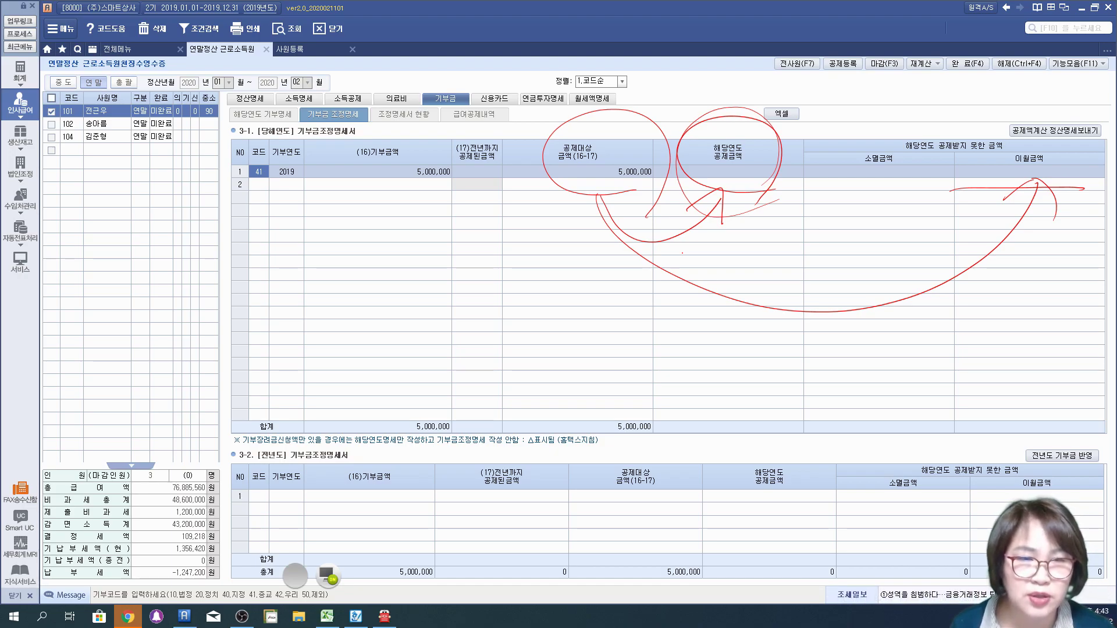
drag(945, 193, 1076, 192)
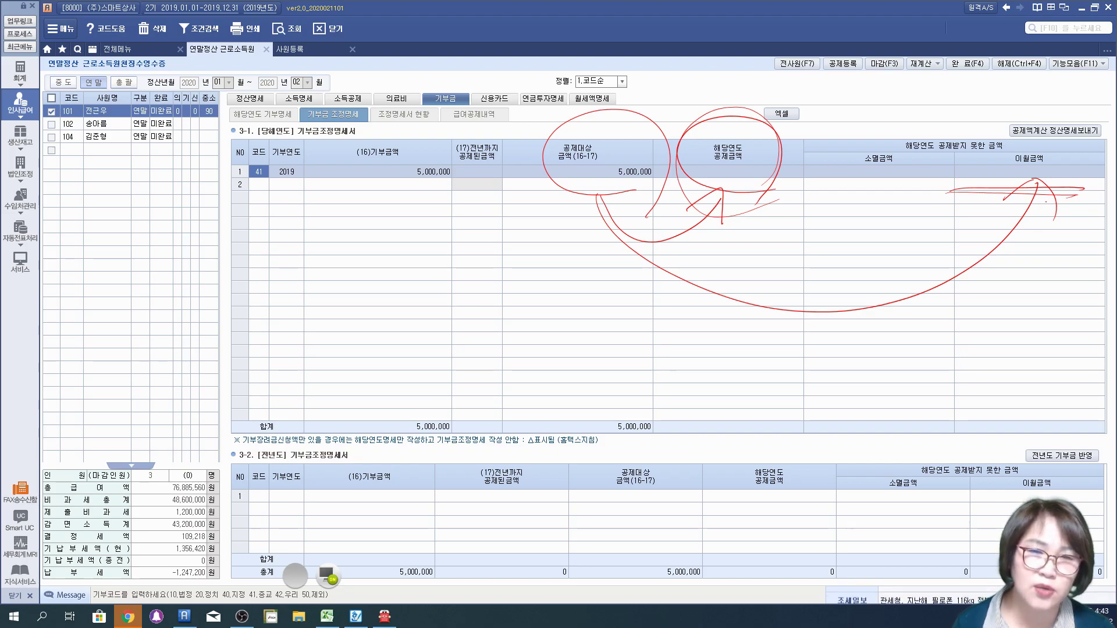
Mark 전년도 기부금 반영 and the 전년도 statement's 코드, 기부연도, 전년까지 공제된금액, 공제대상금액 and 해당연도 공제금액 columns
drag(1082, 476, 1093, 430)
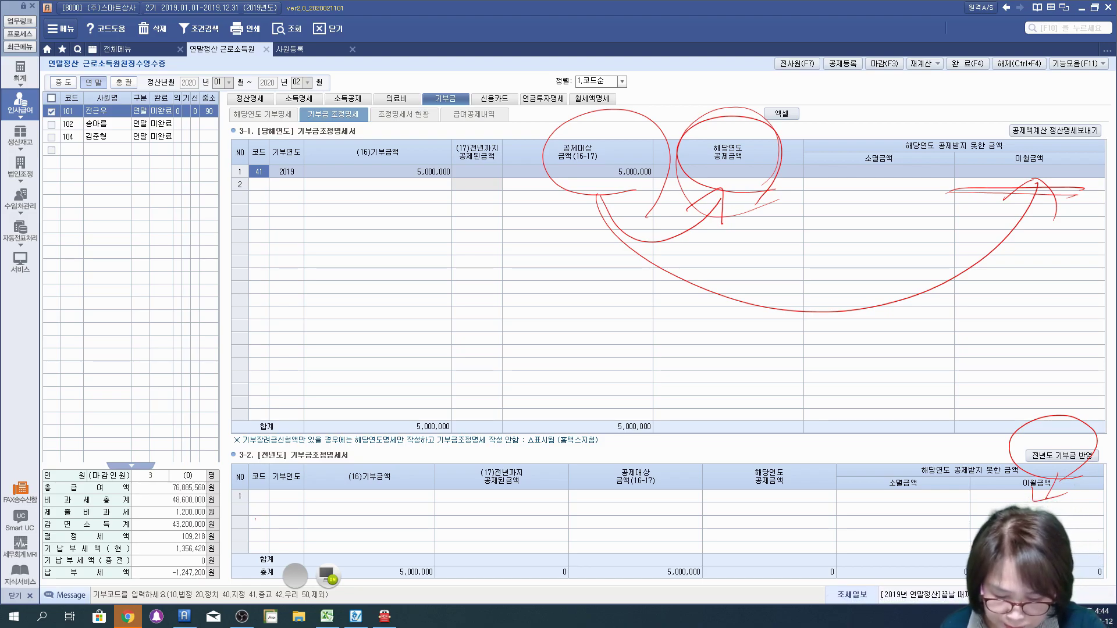
mouse_move(247, 501)
mouse_down()
mouse_move(243, 466)
mouse_move(256, 507)
mouse_move(479, 511)
mouse_move(450, 482)
mouse_move(543, 522)
mouse_up()
click(553, 504)
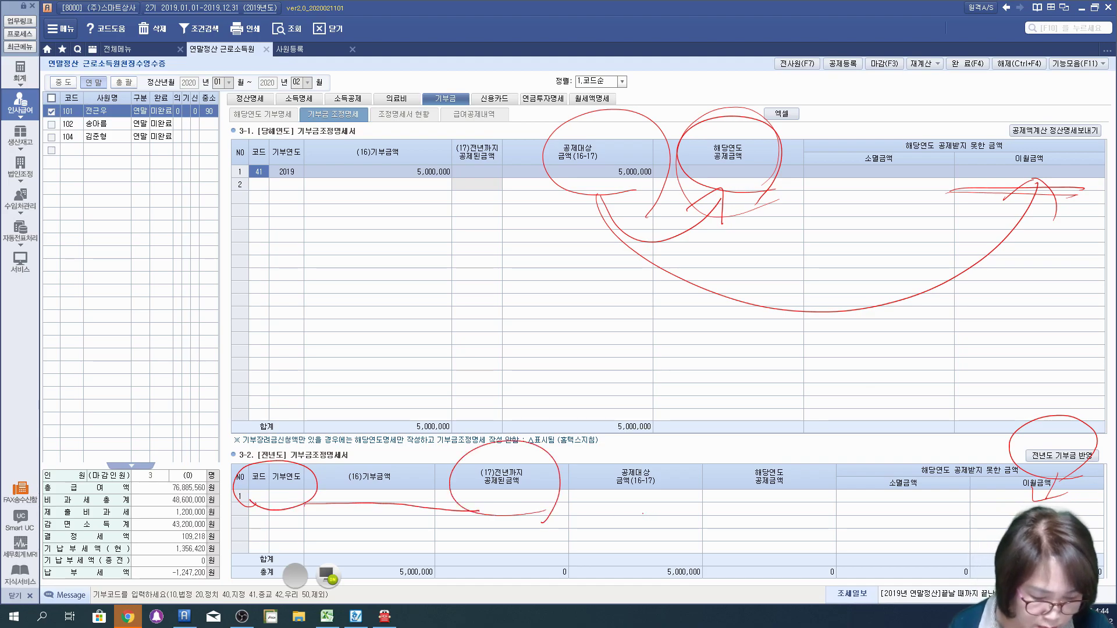
mouse_move(655, 512)
mouse_down()
mouse_move(657, 449)
mouse_move(677, 512)
mouse_up()
drag(598, 517, 867, 518)
mouse_move(756, 528)
mouse_down()
mouse_move(780, 527)
mouse_move(773, 434)
mouse_move(805, 538)
mouse_up()
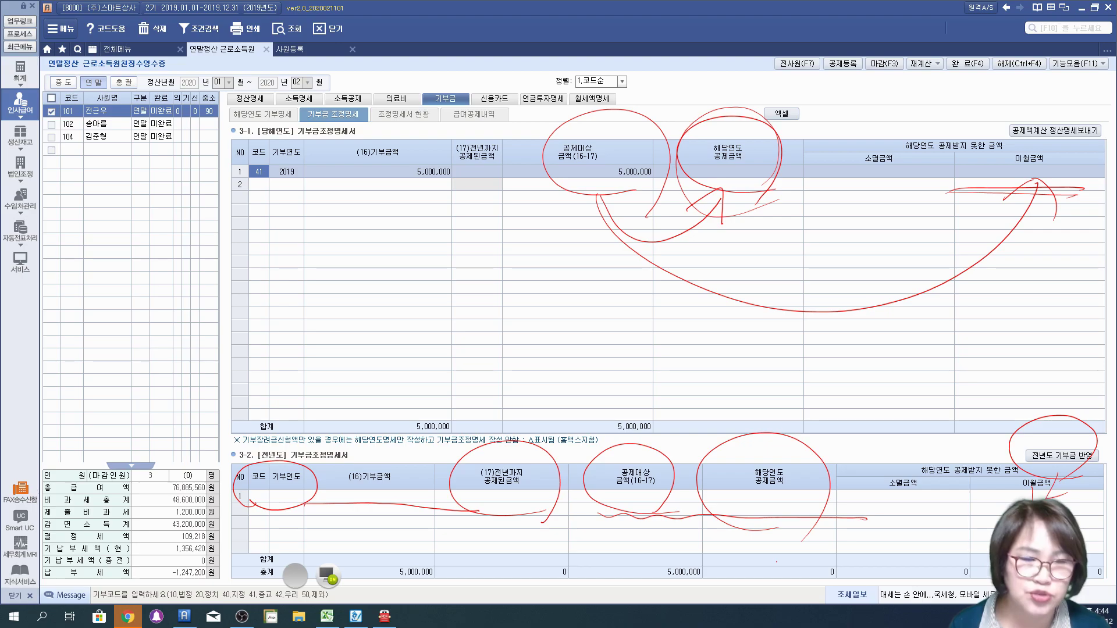
Emphasize 해당연도 공제금액 in both the 전년도 and 당해연도 statements with slash marks, and clear the pen markings
mouse_move(687, 481)
mouse_down()
mouse_move(725, 423)
mouse_move(721, 435)
mouse_up()
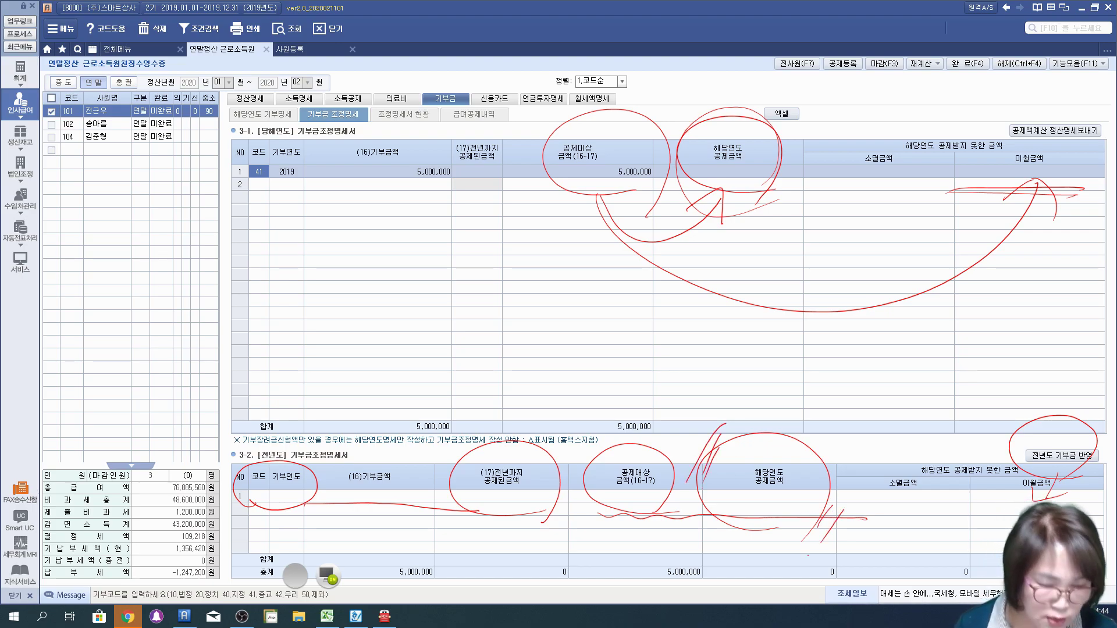
drag(653, 150, 692, 98)
drag(649, 169, 696, 106)
drag(766, 204, 796, 167)
drag(763, 231, 793, 185)
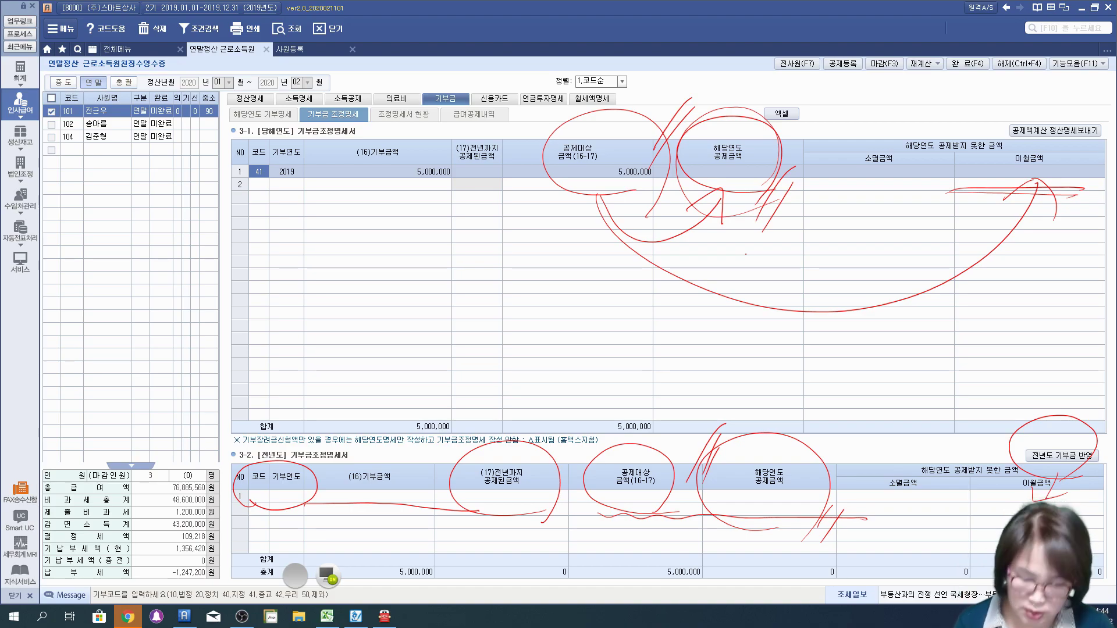
click(329, 578)
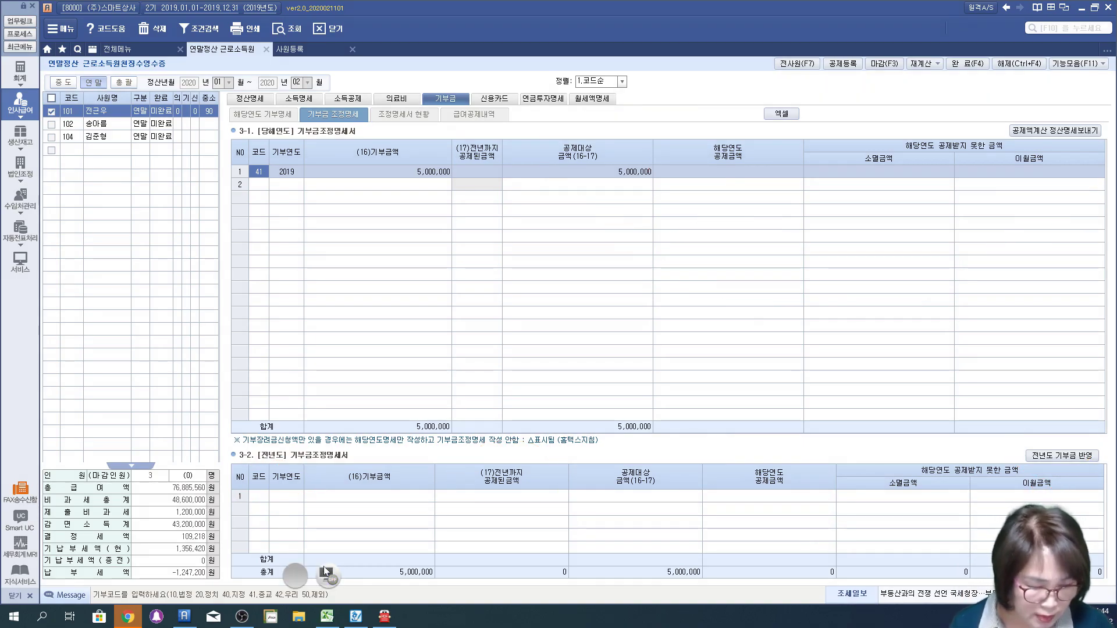
In row 1 of the 전년도 기부금조정명세서, enter code 41 and 기부연도 2018
click(263, 498)
text(1)
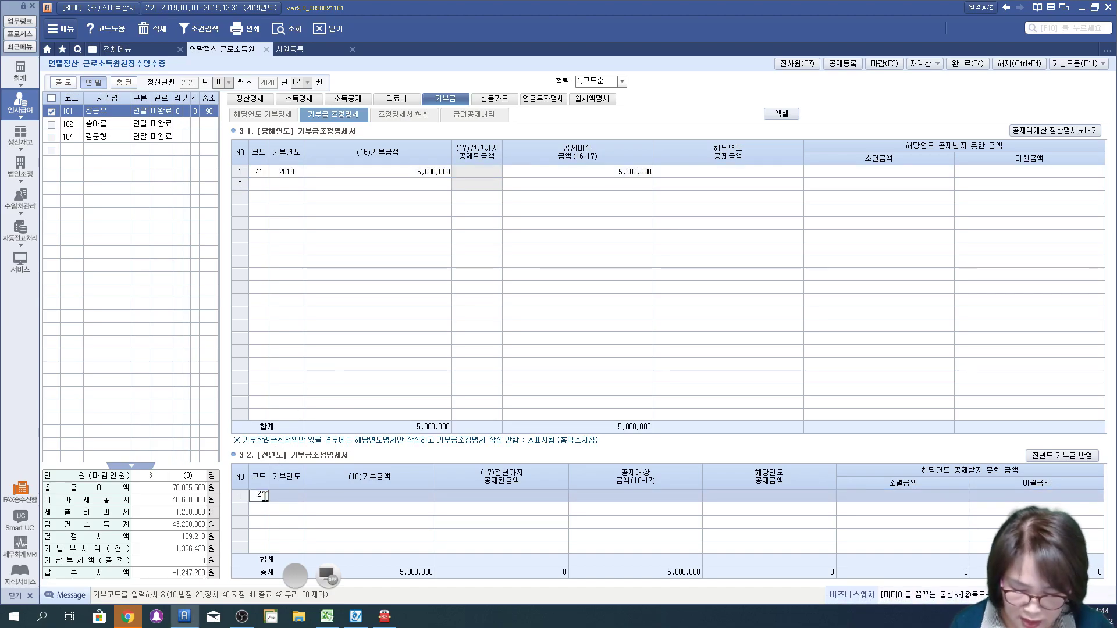
key(Escape)
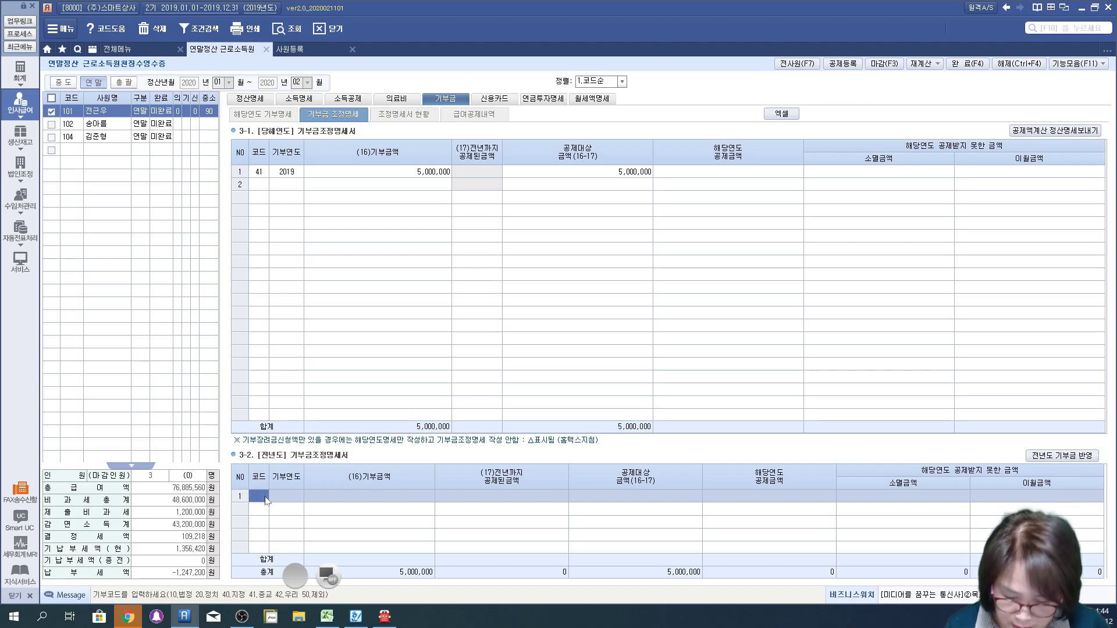
text(41)
key(Return)
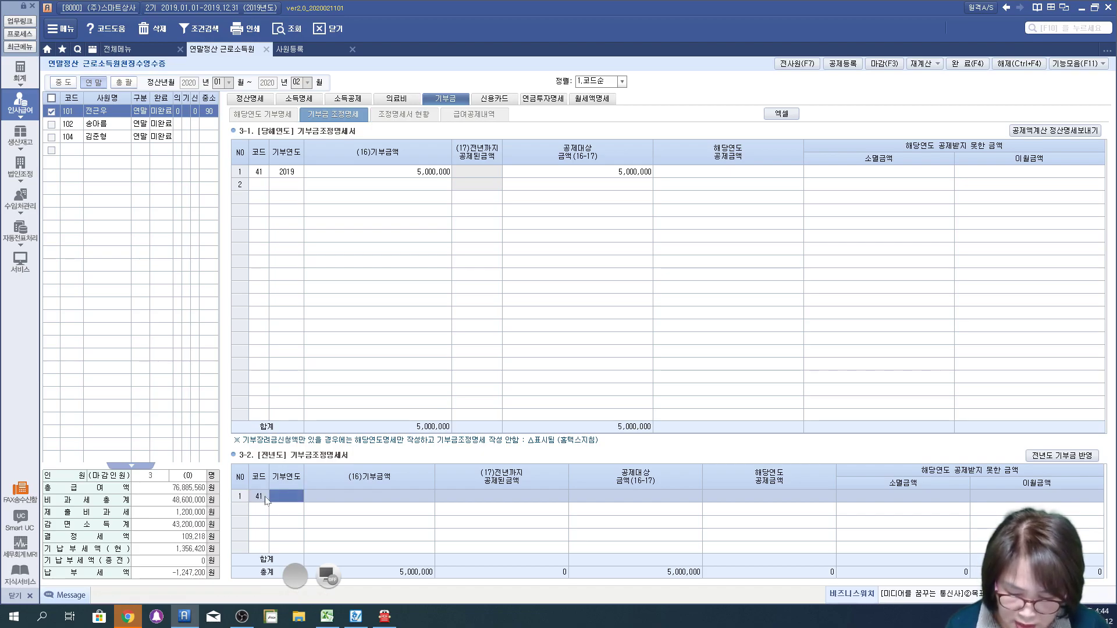
text(2018)
key(Return)
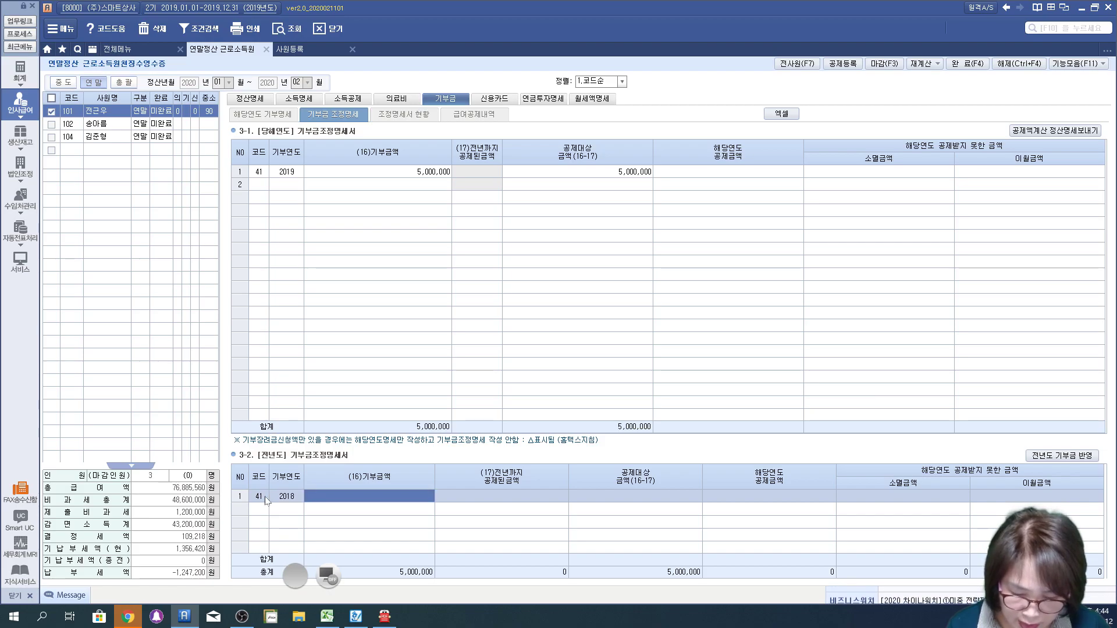
Set the 2018 donation's 기부금액 to 6,000,000, leave 전년까지 공제된금액 blank, and enter 6,000,000 as 해당연도 공제금액
text(6000000)
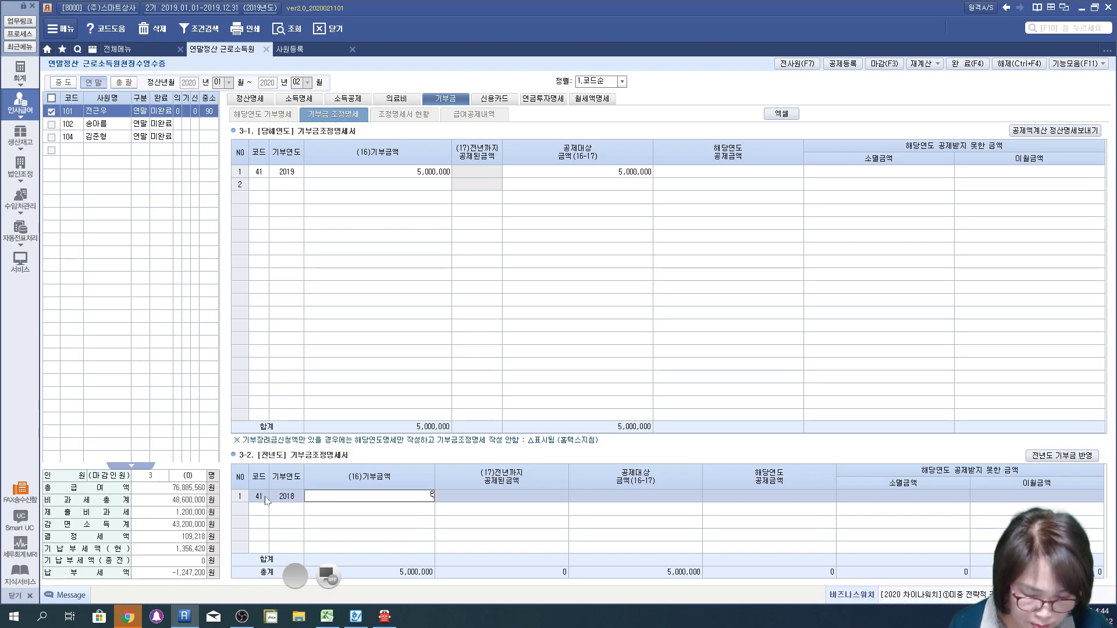
key(Return)
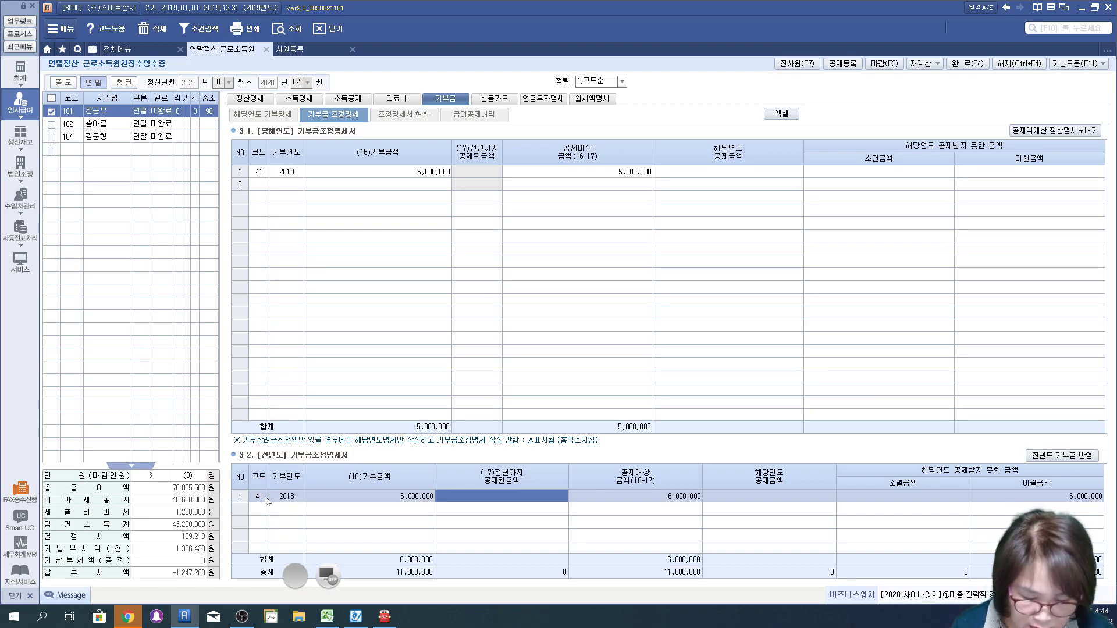
key(Return)
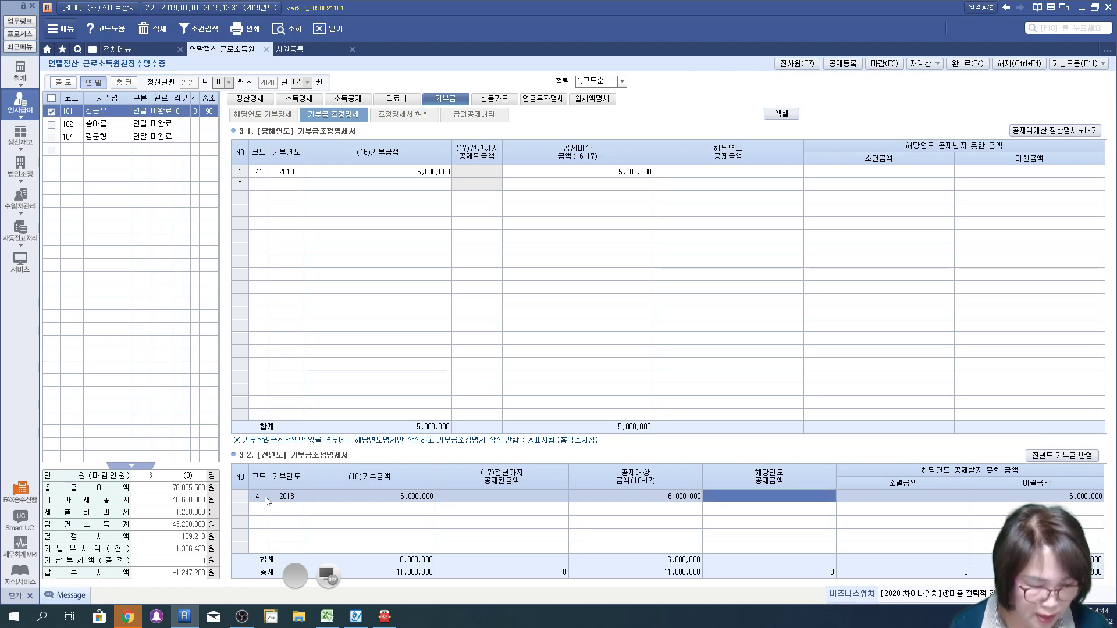
text(6,000,000)
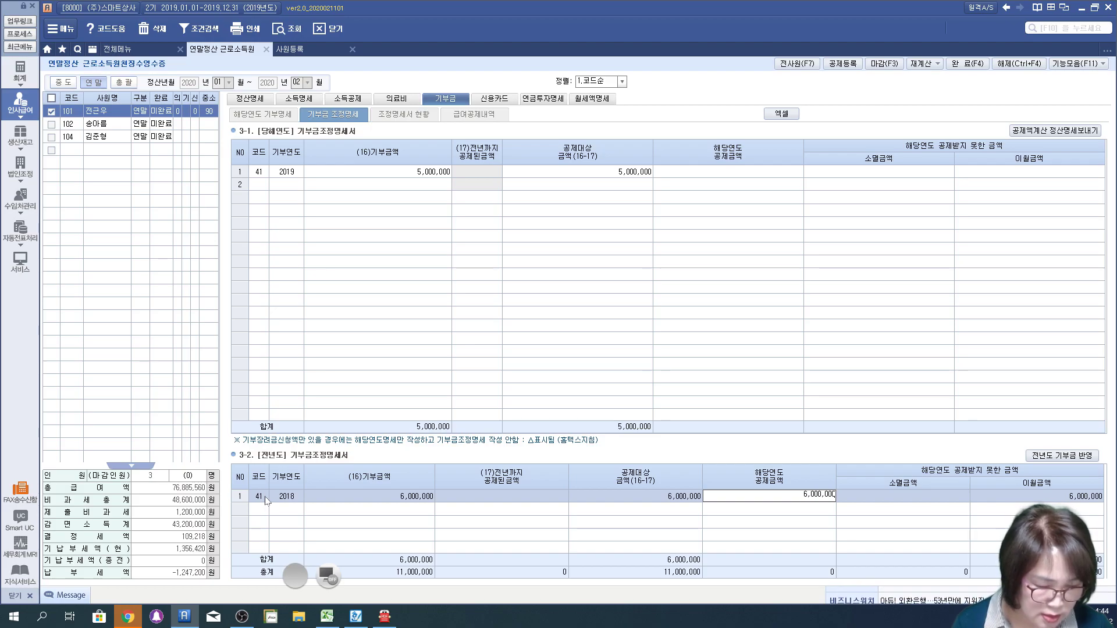
key(Return)
key(Left)
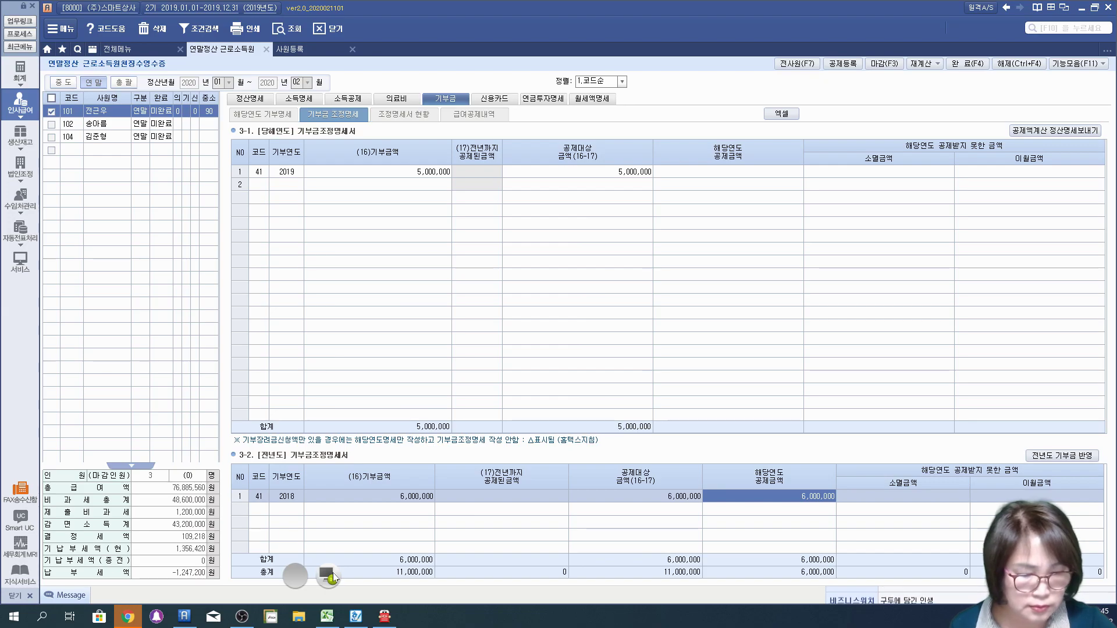
Circle 공제액계산 정산명세보내기 with the pen, clear the marking, and open that donation credit calculation
mouse_move(1079, 140)
mouse_down()
mouse_move(1096, 133)
mouse_move(1069, 166)
mouse_up()
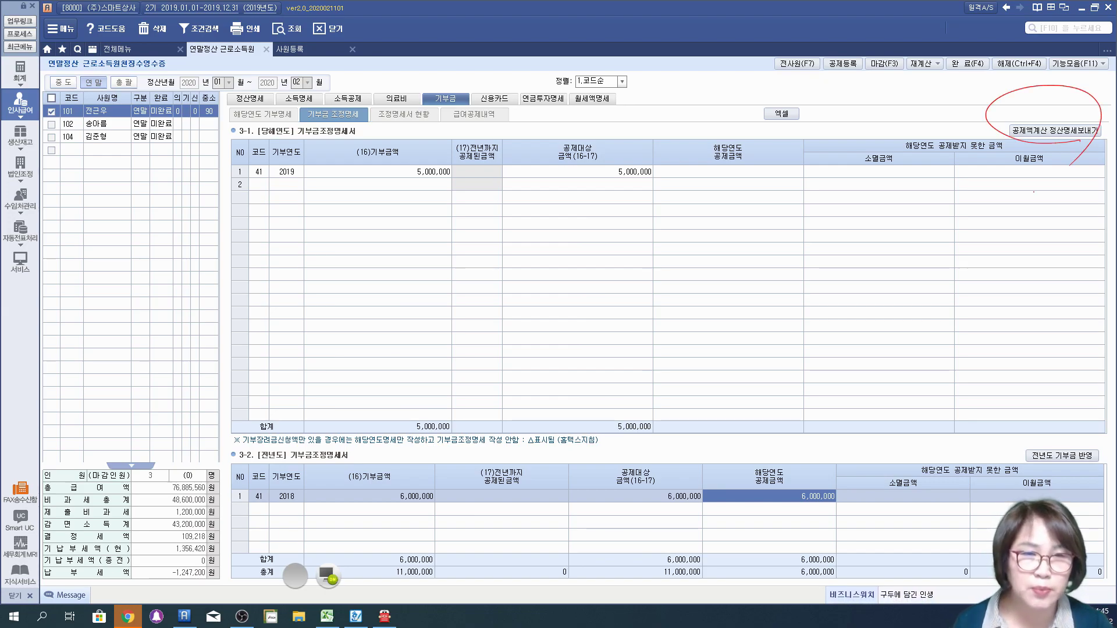
click(331, 576)
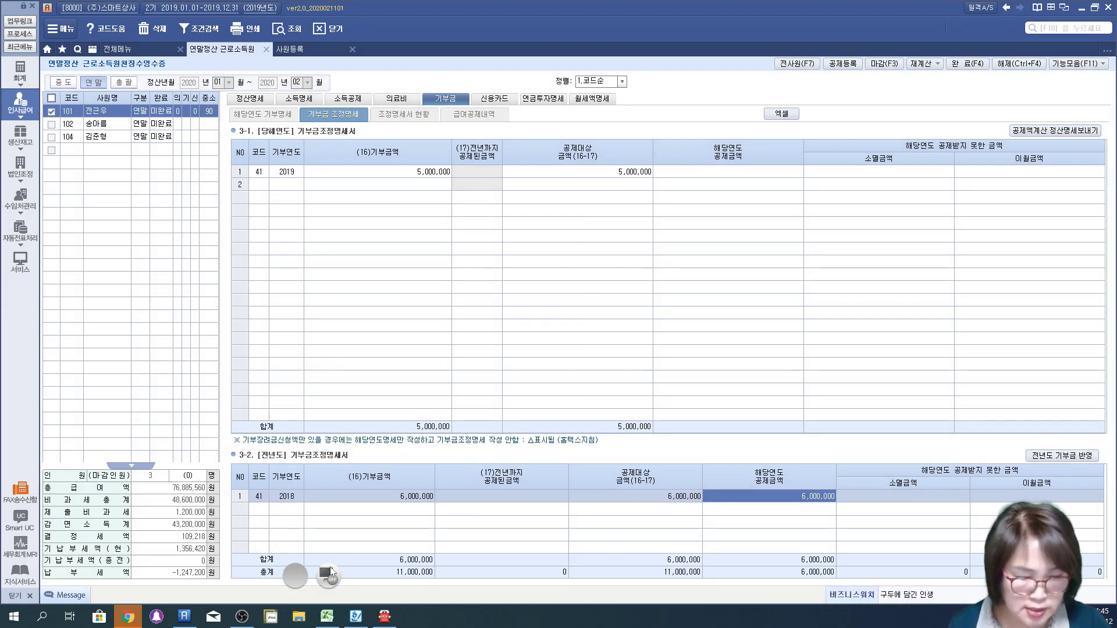
click(1073, 132)
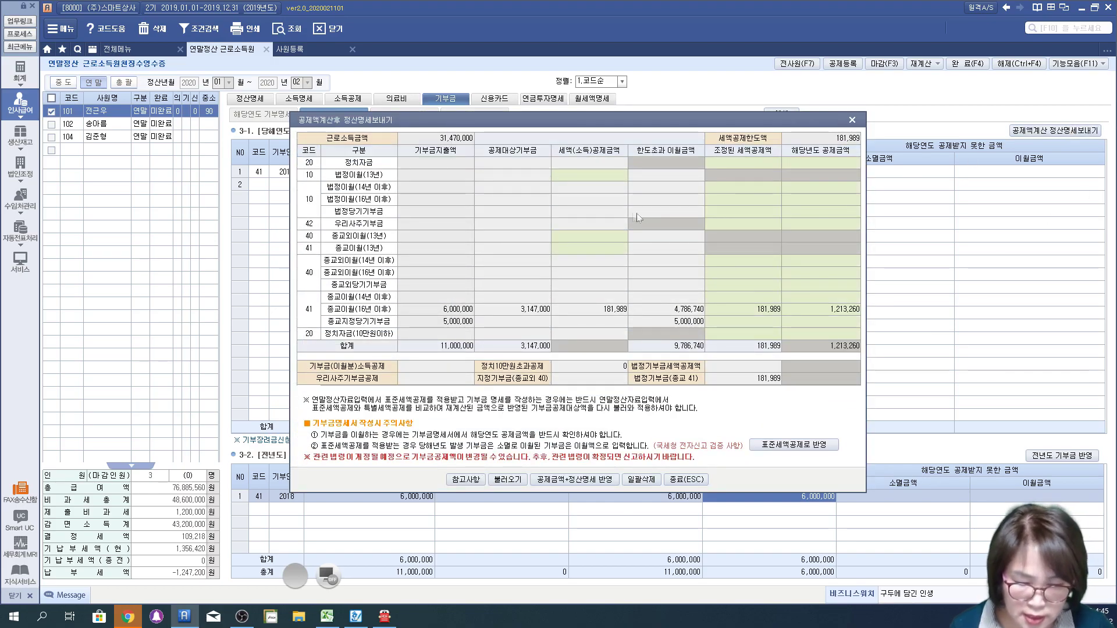
Load the 근로소득금액 and donation amounts into the credit calculation, and apply the result to 공제금액 and 정산명세
click(517, 482)
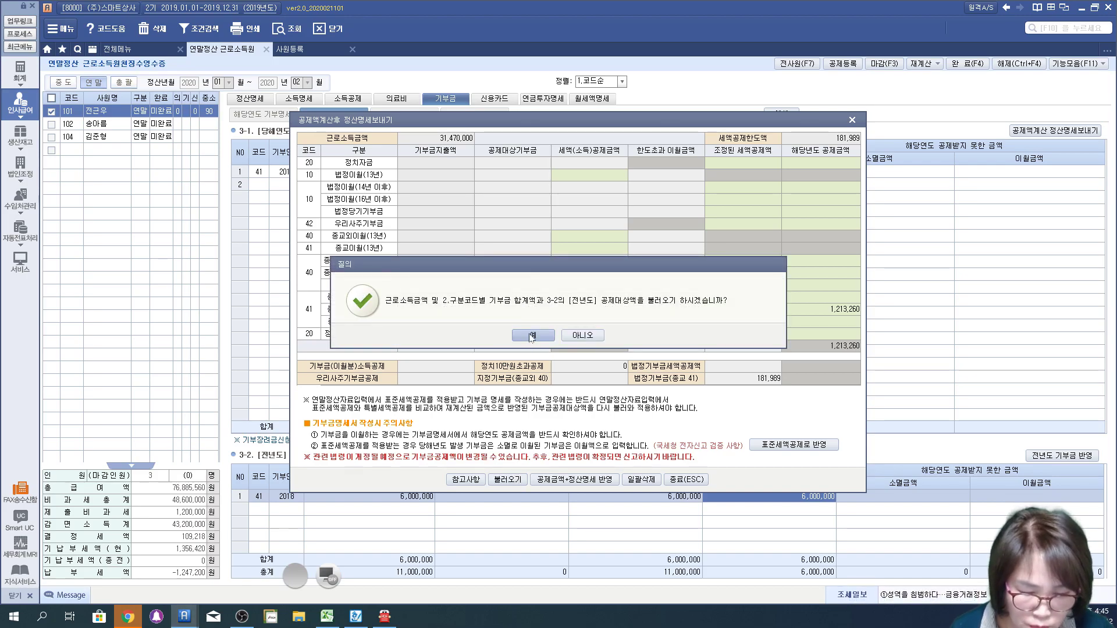
click(531, 336)
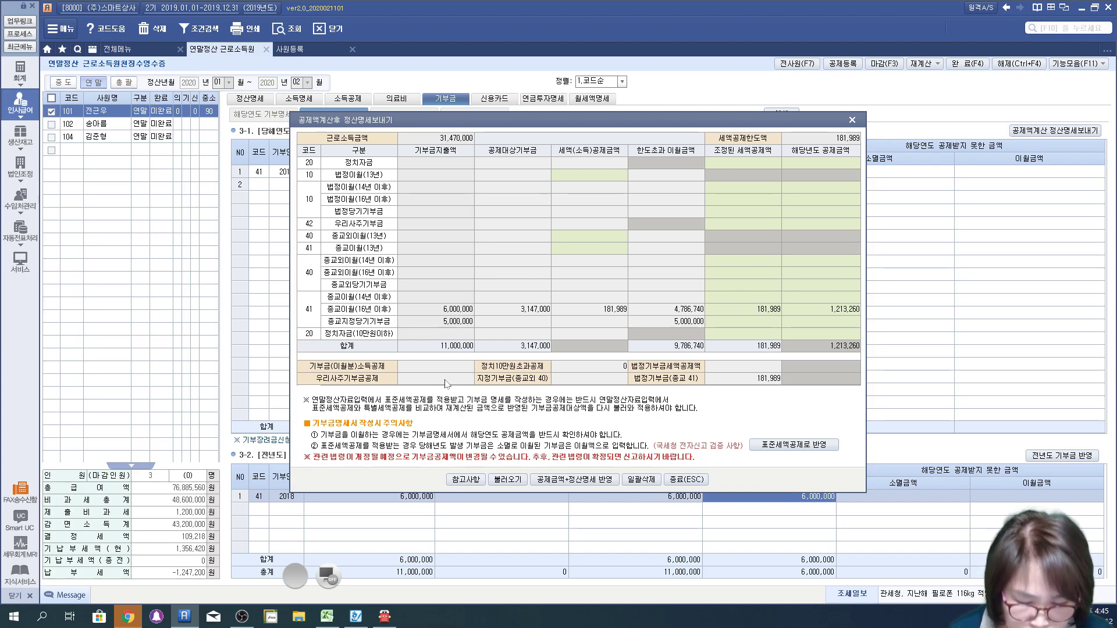
click(552, 482)
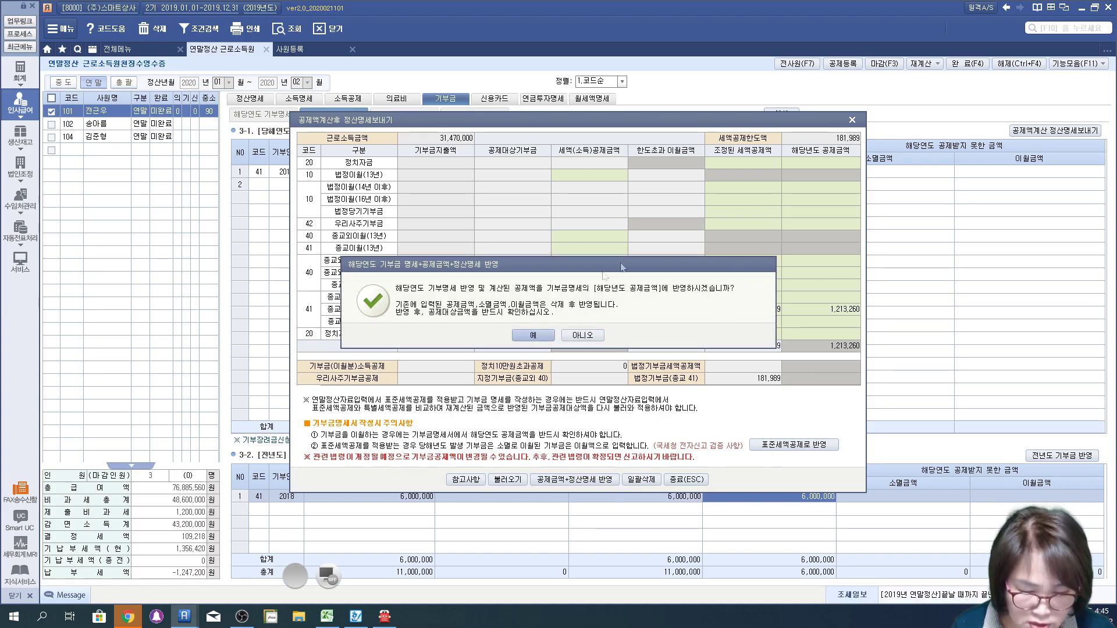
click(534, 336)
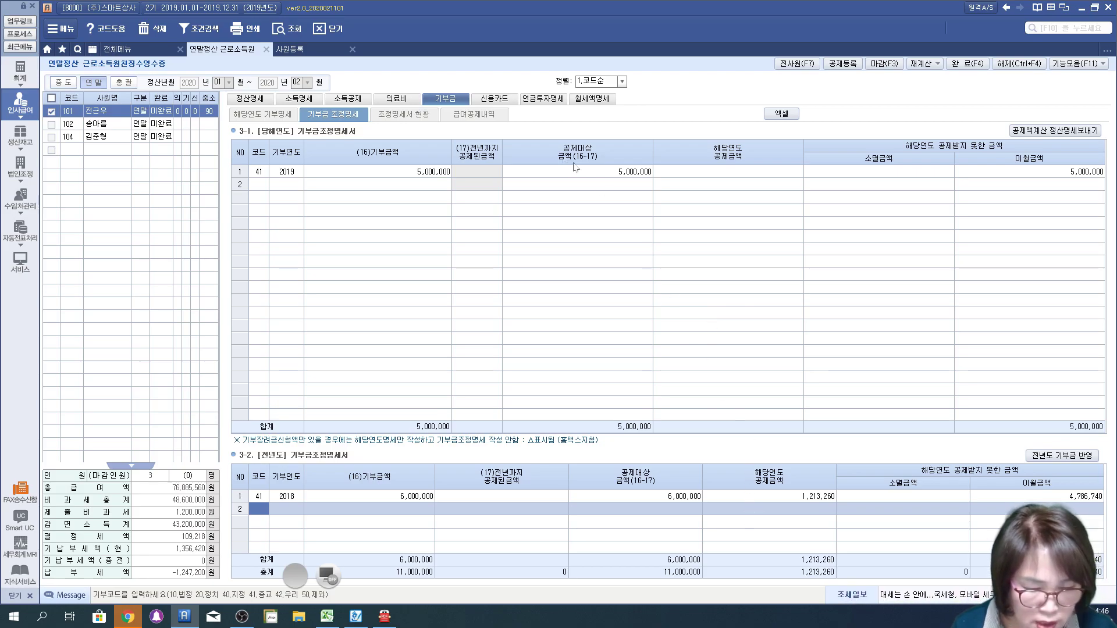
Reopen the donation credit calculation, mark the code 41 carried-over and current-year amounts with the pen, then clear the marks and close it
click(553, 175)
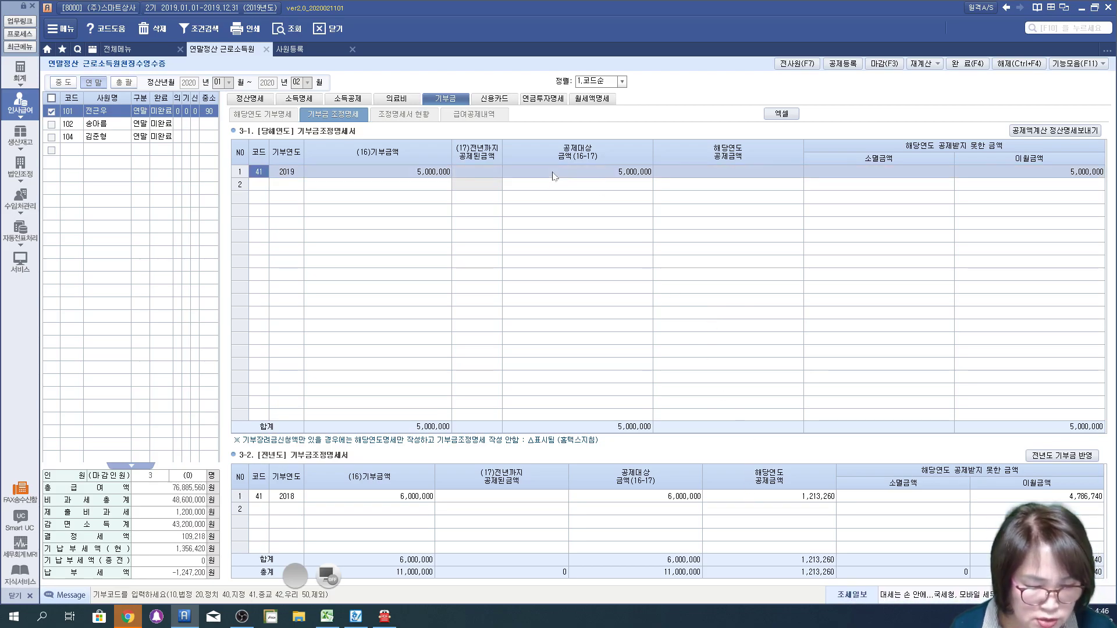
click(1026, 133)
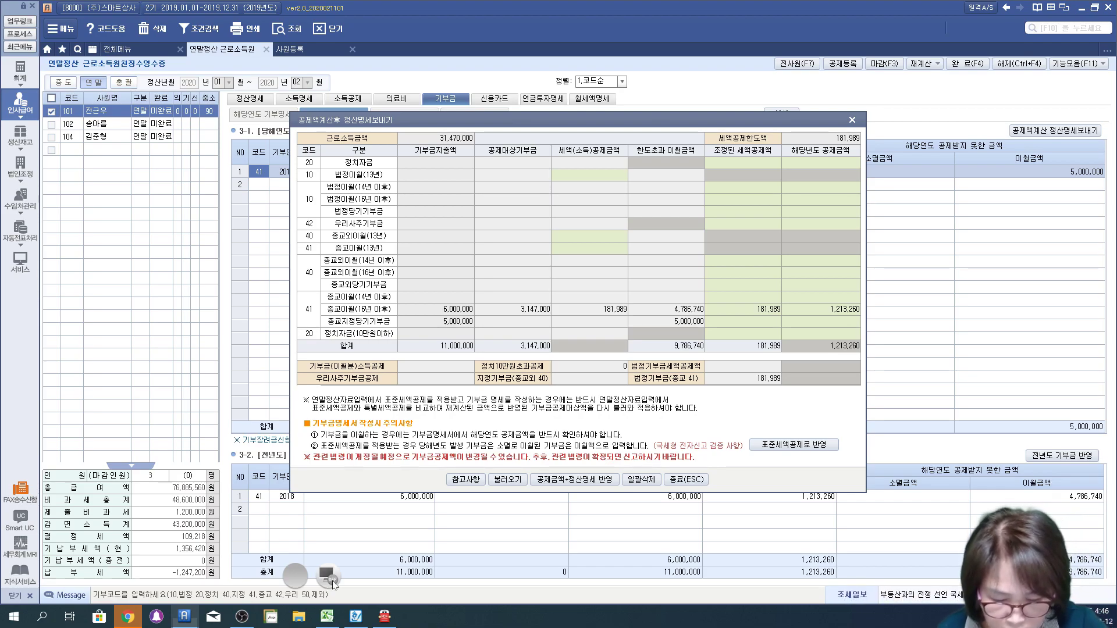
click(327, 576)
drag(380, 320, 853, 317)
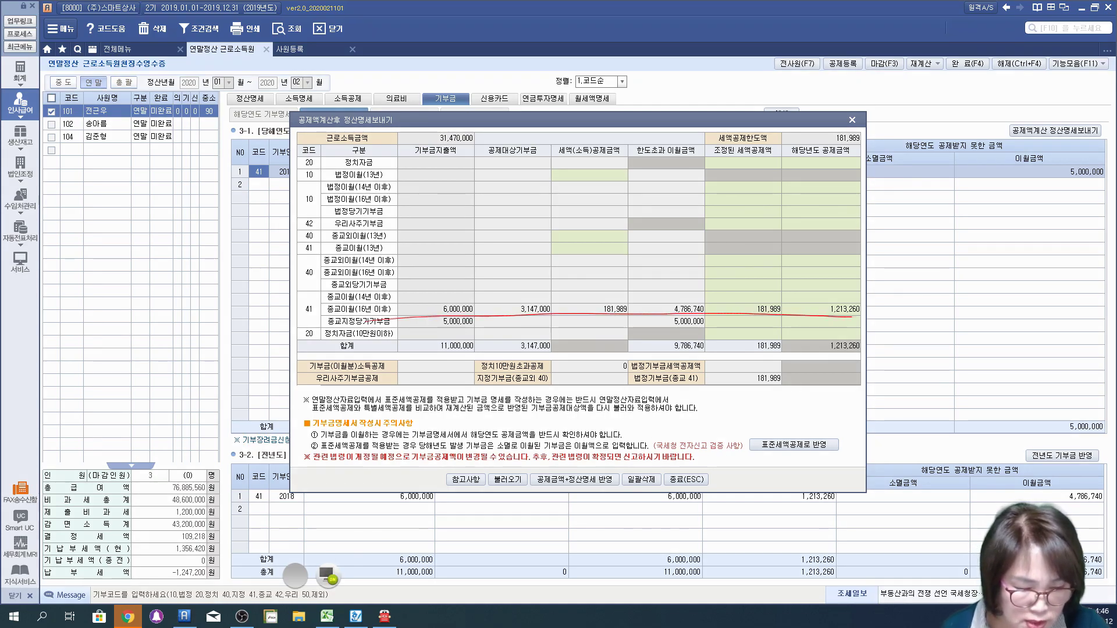
mouse_move(383, 333)
mouse_down()
mouse_move(471, 327)
mouse_move(437, 315)
mouse_up()
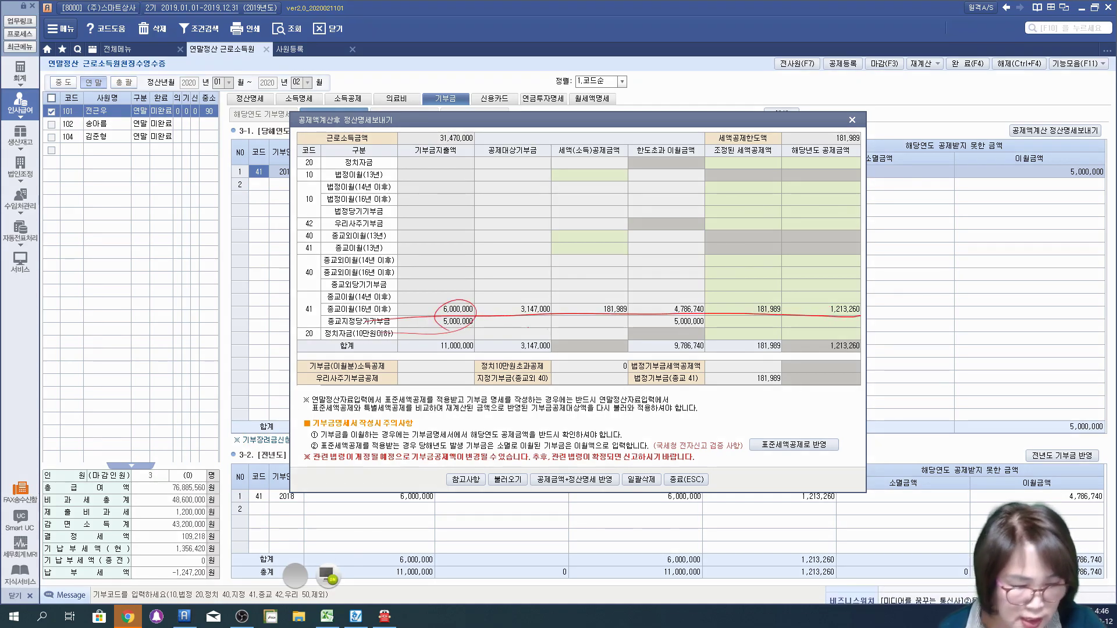
drag(703, 305, 704, 342)
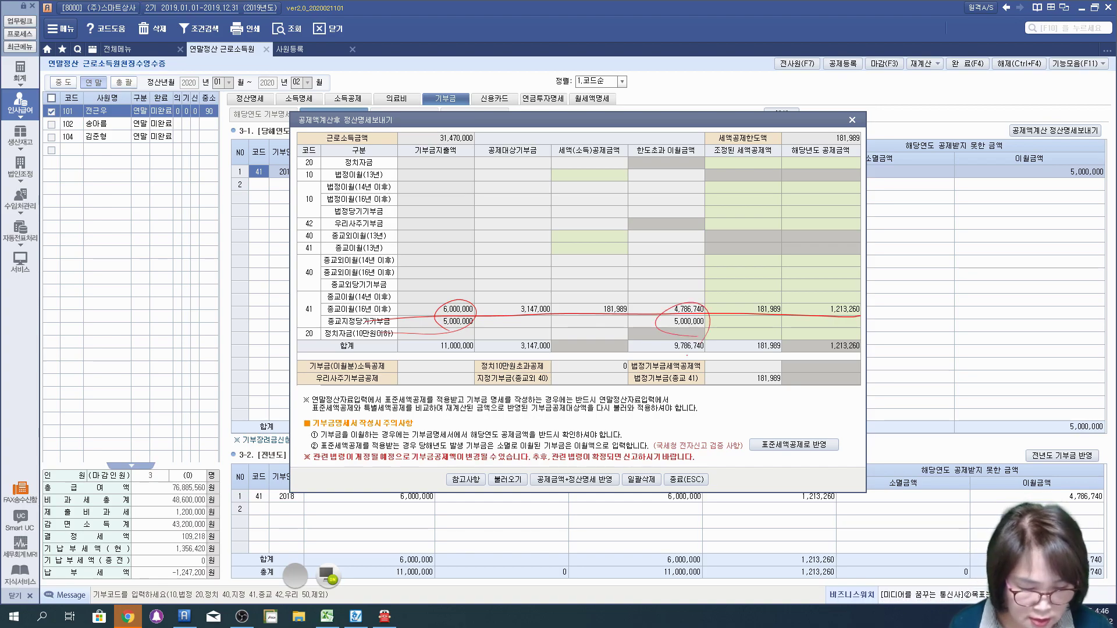
click(328, 576)
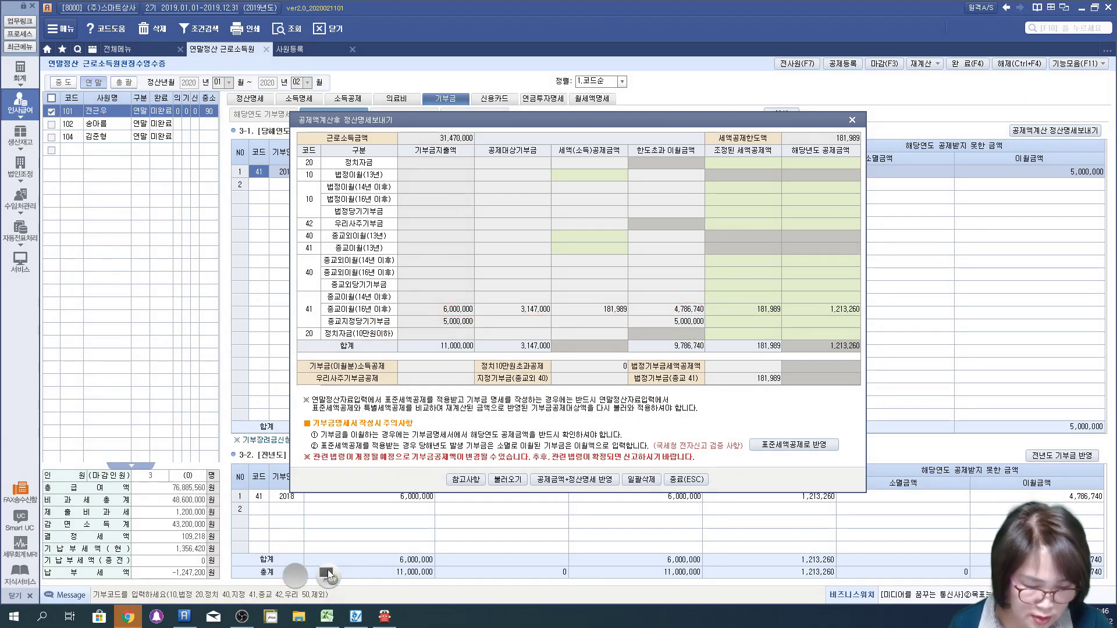
click(687, 479)
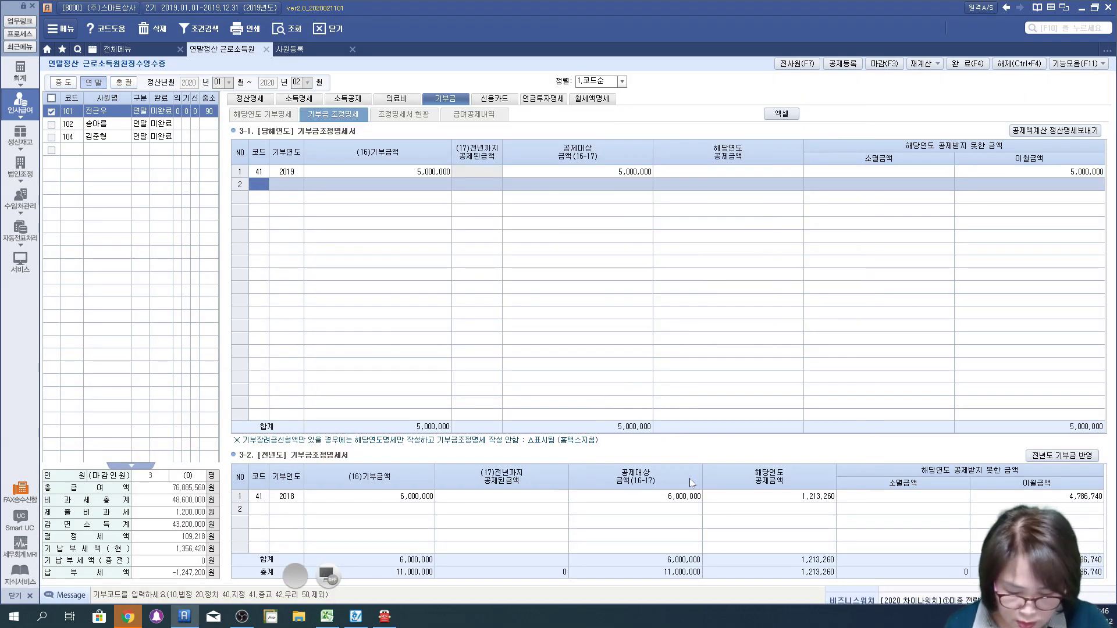
Mark 공제대상금액, 해당연도 공제금액 and 이월금액 across the 전년도 and 당해연도 기부금조정명세서 with the pen, and clear the markings
click(328, 576)
drag(684, 521, 695, 468)
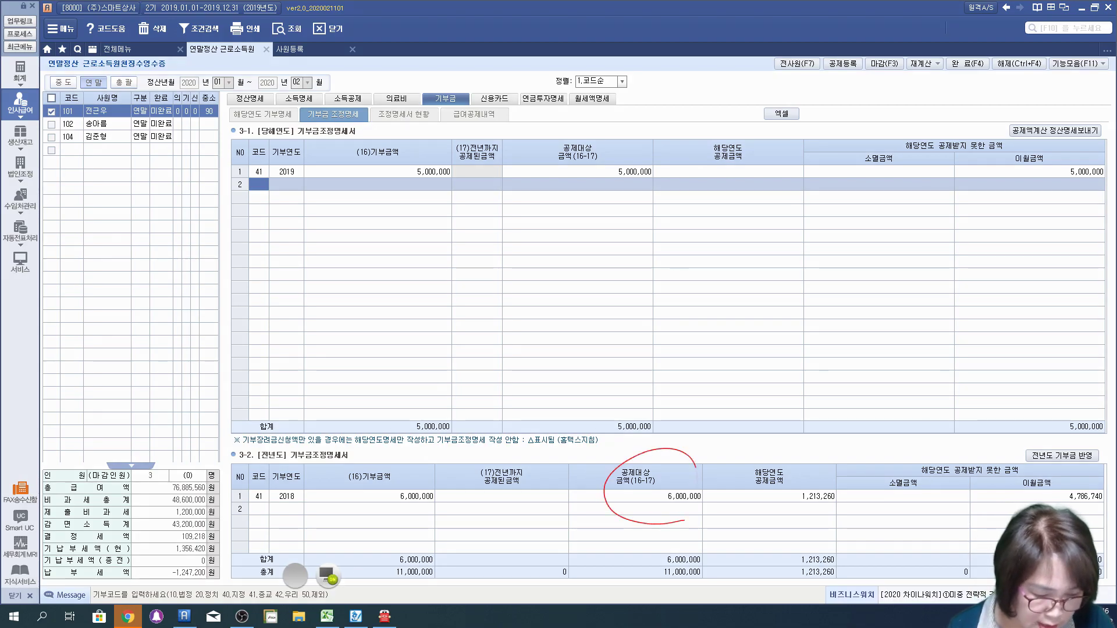
drag(706, 515, 782, 515)
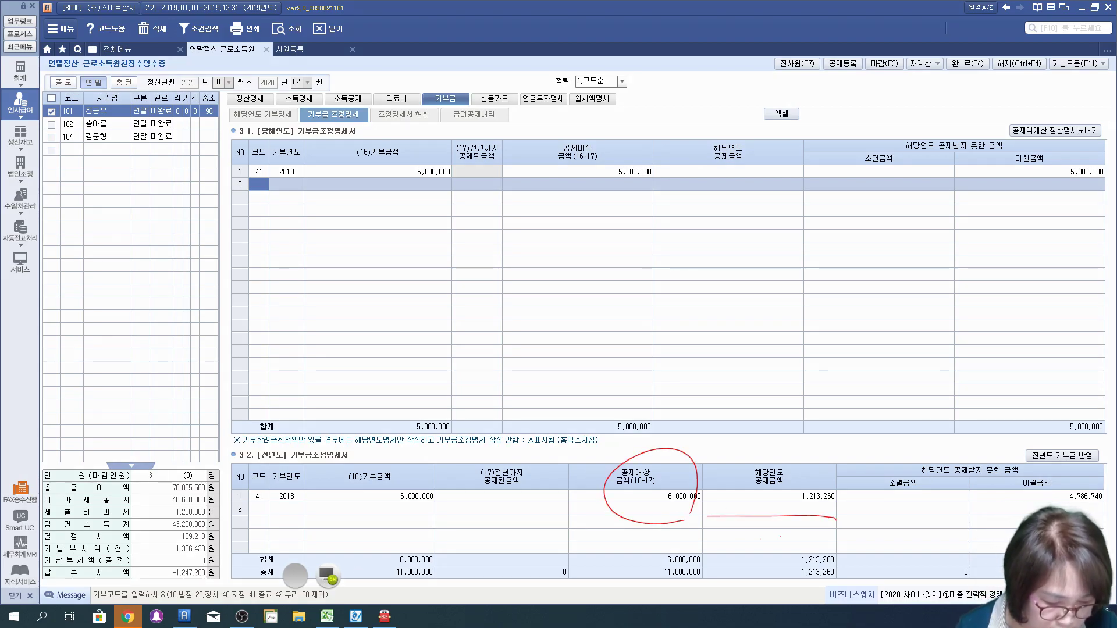
drag(684, 520, 640, 489)
mouse_move(814, 520)
mouse_down()
mouse_move(738, 500)
mouse_move(808, 531)
mouse_up()
drag(968, 507, 1106, 517)
mouse_move(623, 125)
mouse_down()
mouse_move(634, 192)
mouse_move(1053, 202)
mouse_move(1027, 182)
mouse_move(1093, 208)
mouse_up()
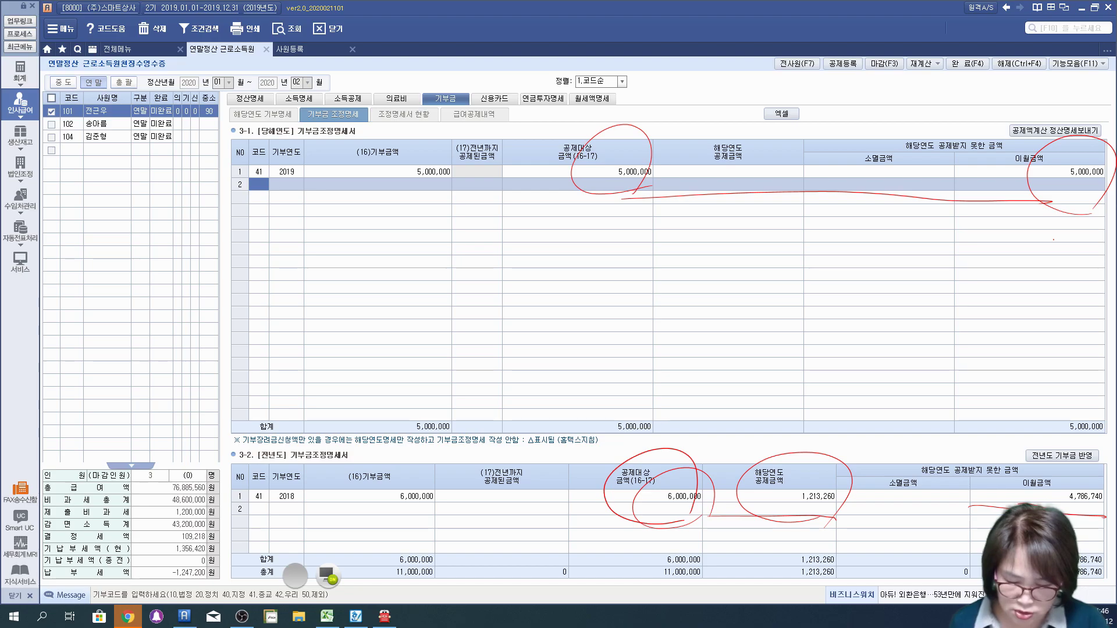
click(325, 572)
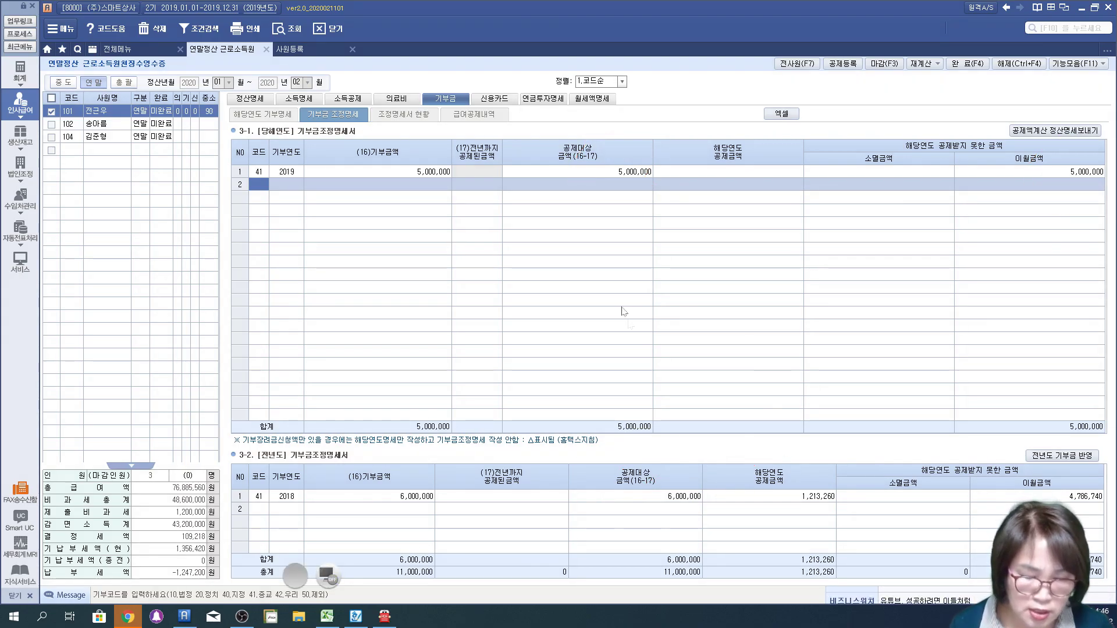
Open 공제액계산 정산명세보내기 again and apply the calculated donation credit to 공제금액 and 정산명세
click(1022, 131)
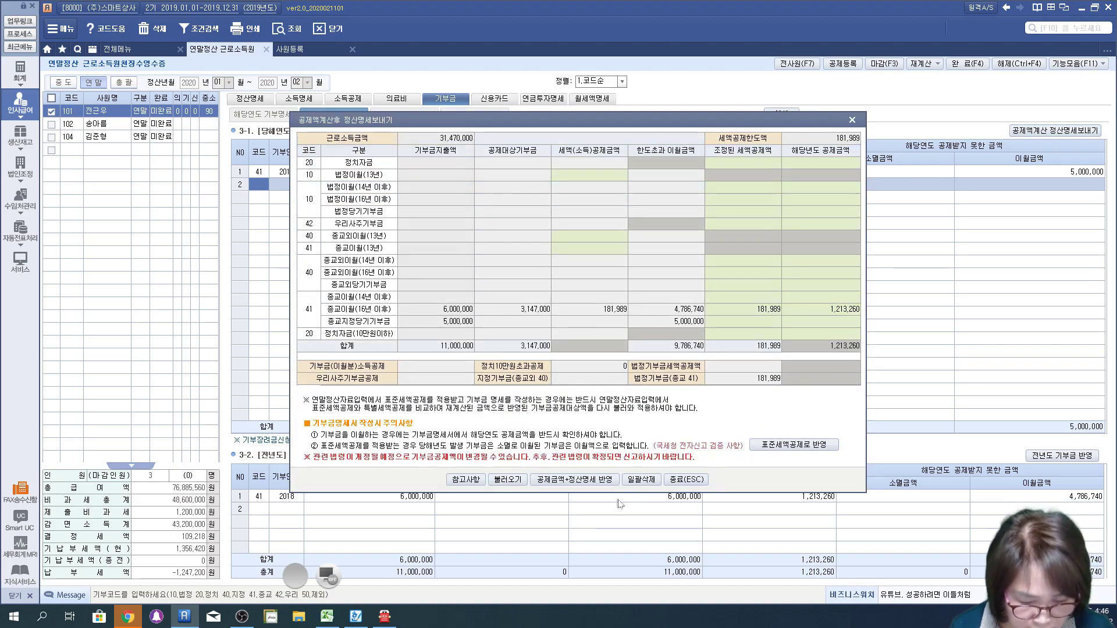
click(598, 480)
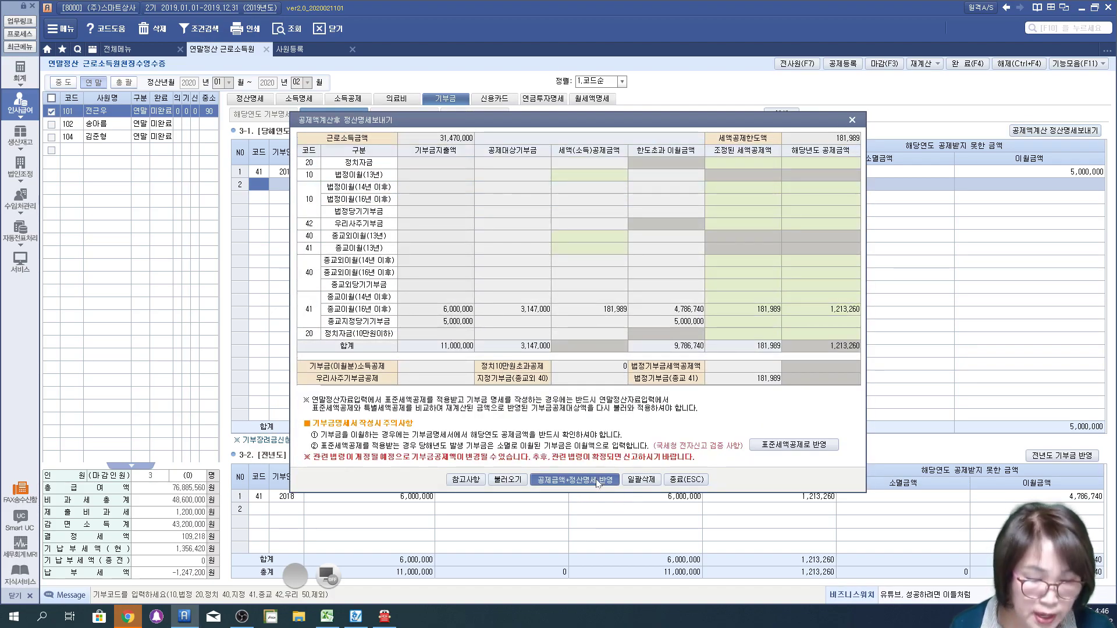
click(533, 336)
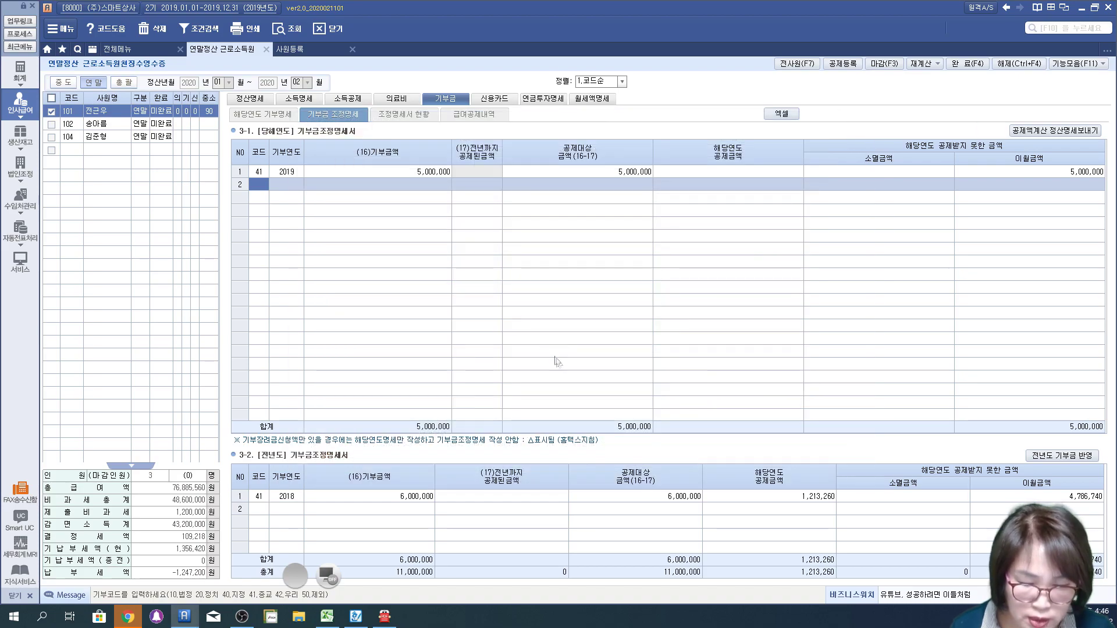
Review the 2018 and 2019 donation amounts and the 2019 이월금액 in 조정명세서 현황
click(403, 116)
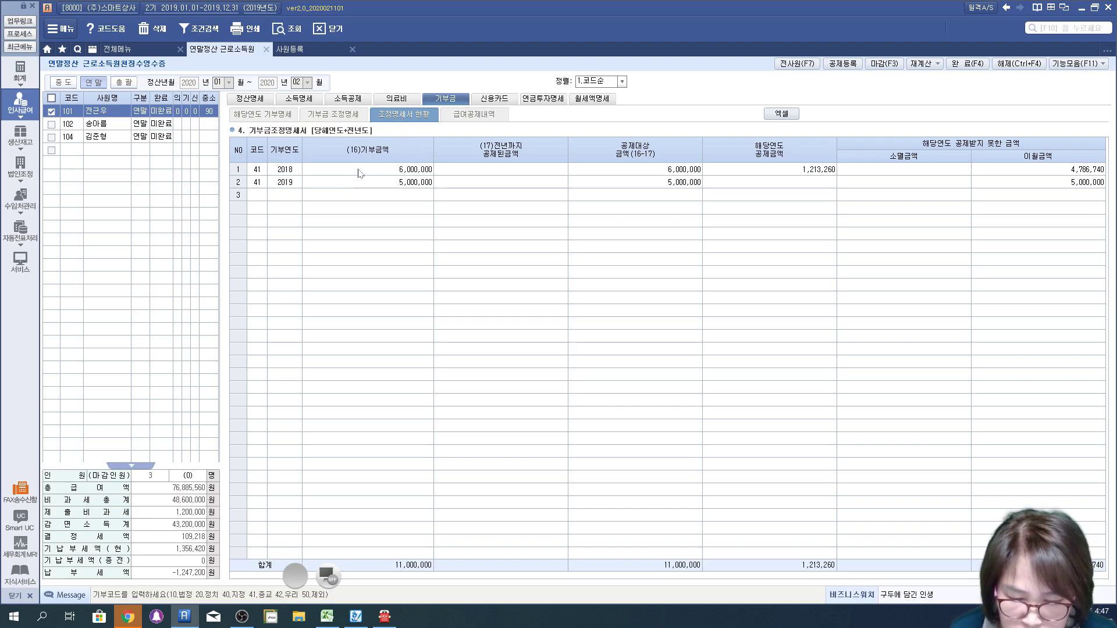
click(372, 183)
key(Up)
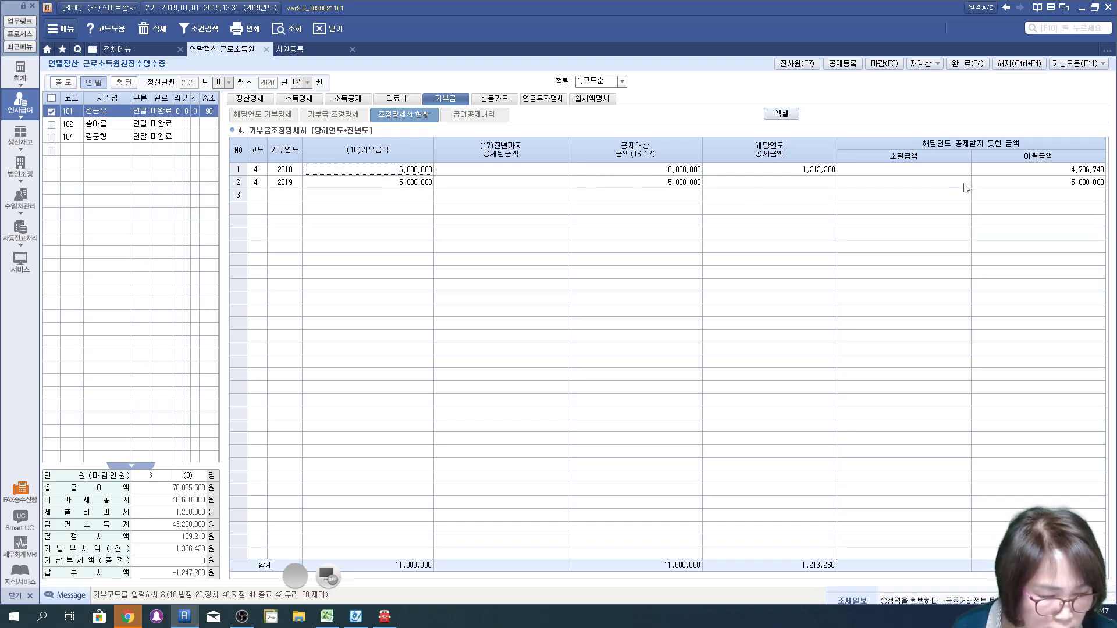
click(1017, 183)
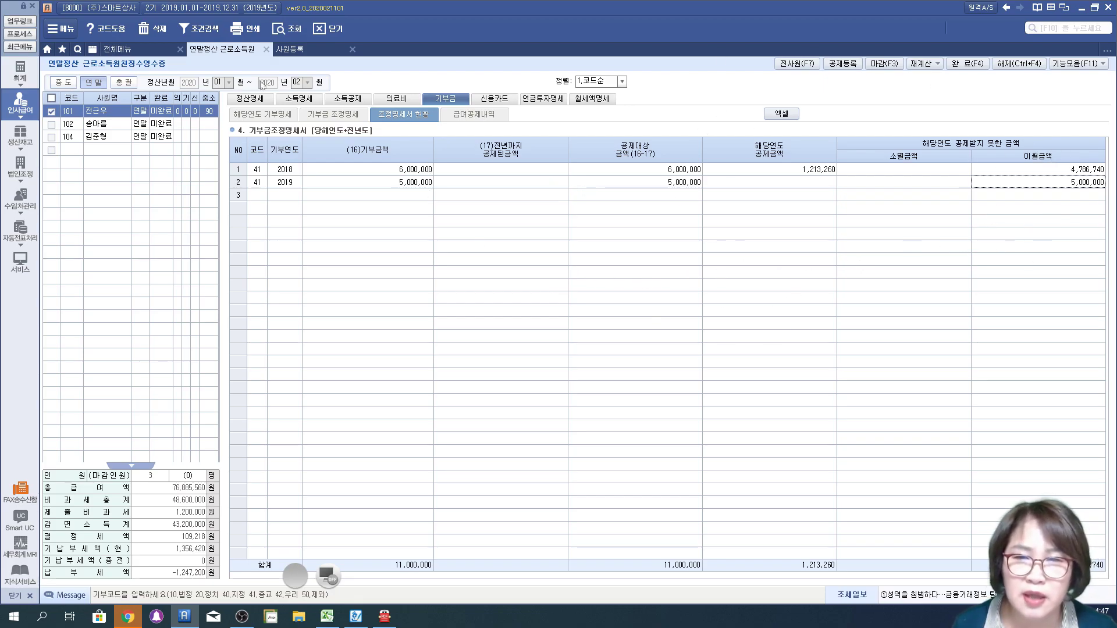
Return to 정산명세 and check the donation credit calculation behind 지정기부금(종교)
click(239, 100)
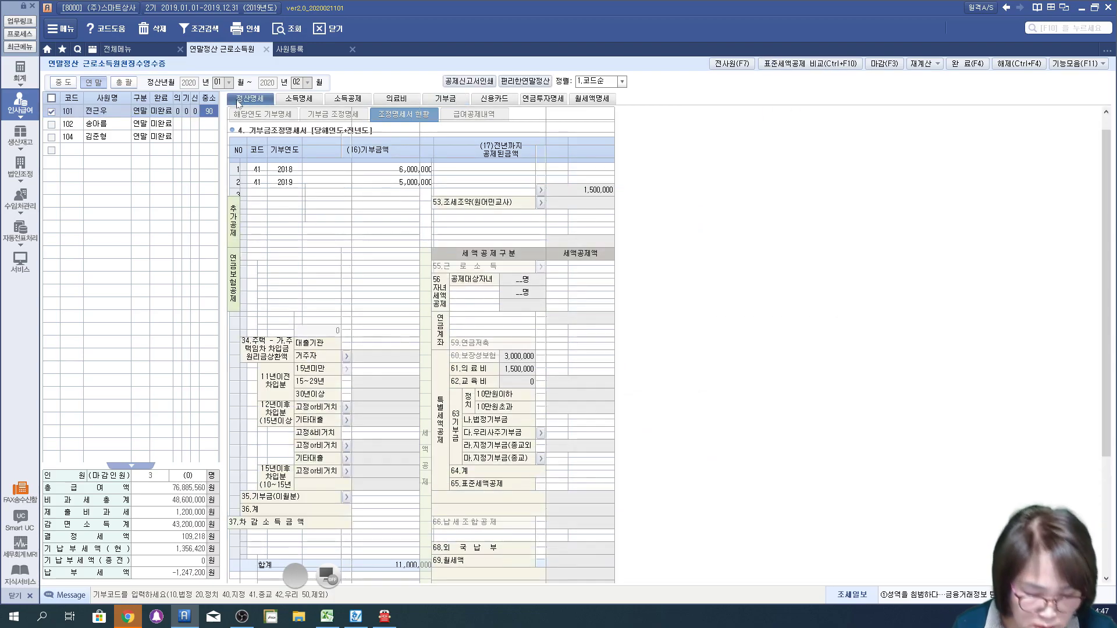
scroll(581, 464, down, 4)
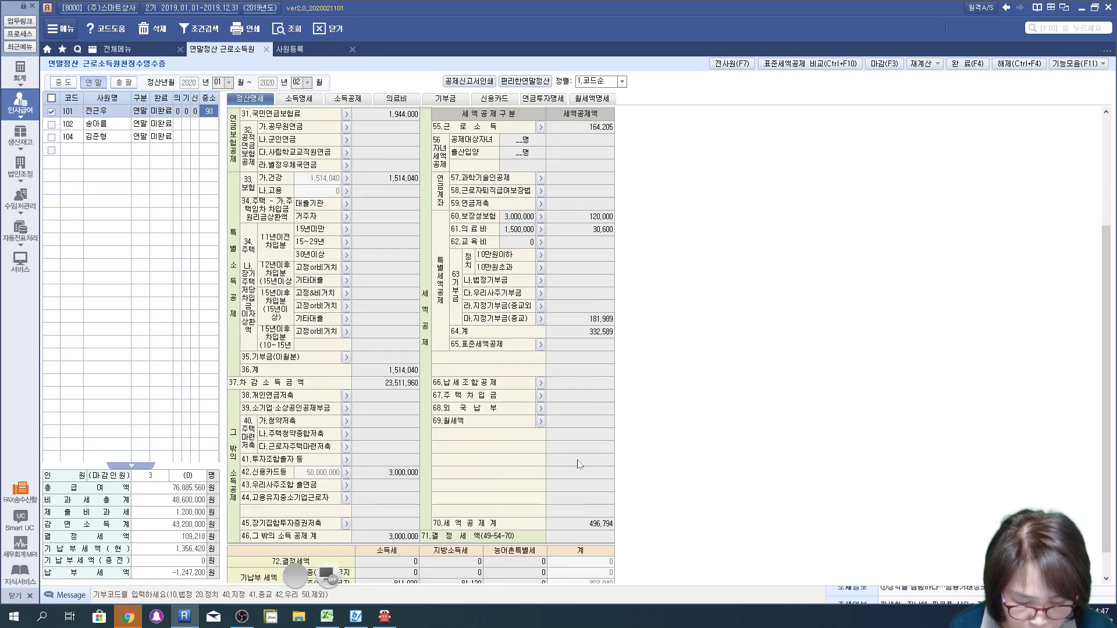
click(541, 319)
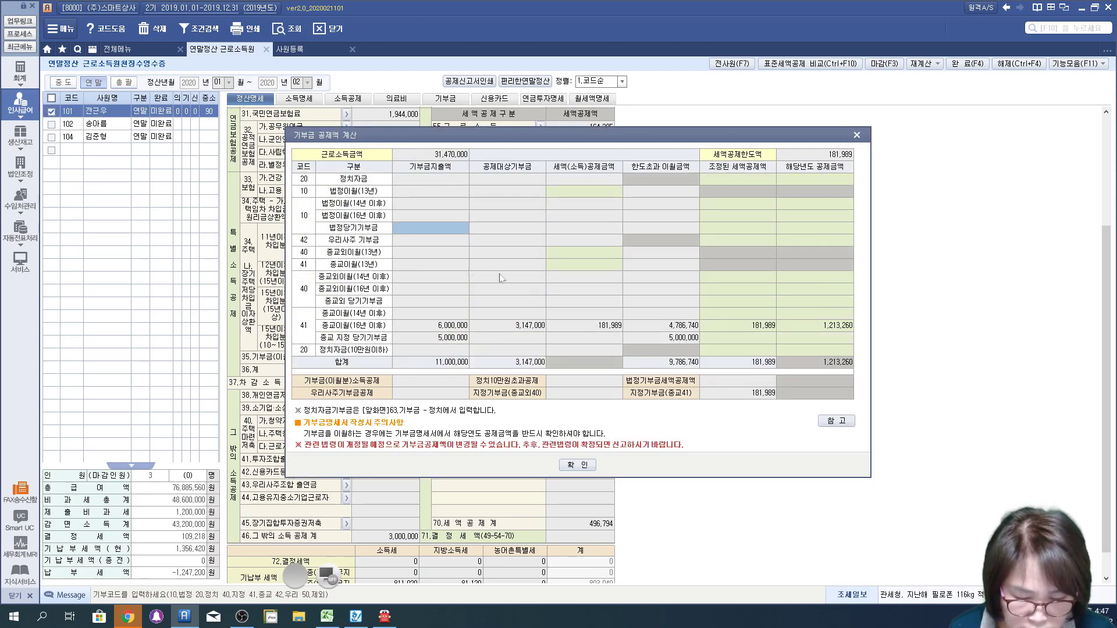
click(590, 466)
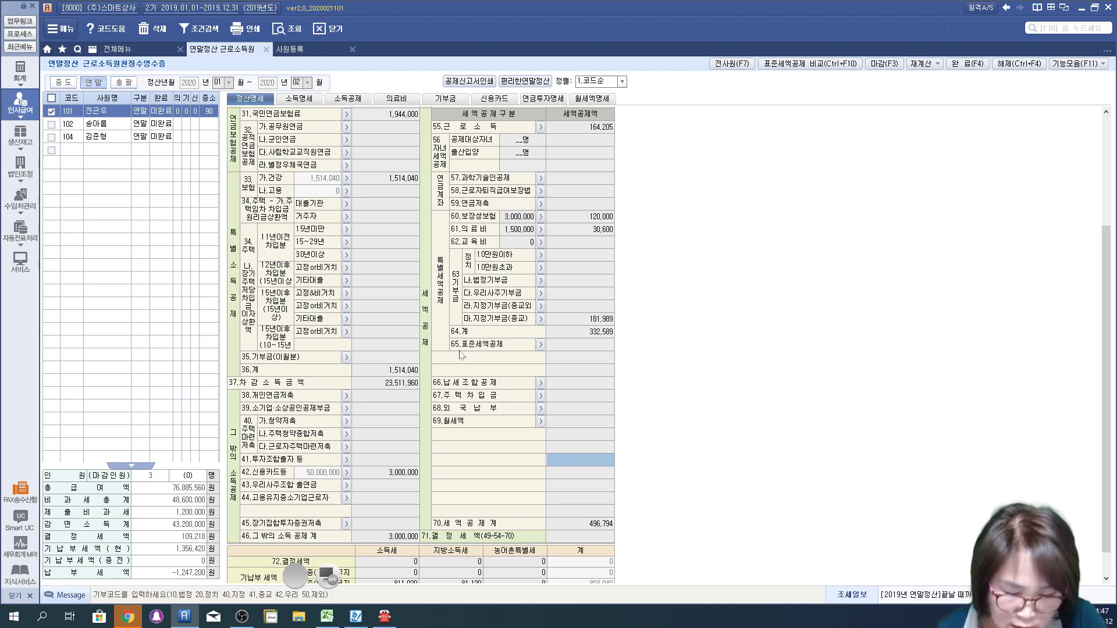
Mark the donation credit line, the tax credit section and 72.결정세액 with the pen, and clear the markings
drag(446, 331, 648, 319)
drag(651, 209, 627, 520)
mouse_move(244, 563)
mouse_down()
mouse_move(396, 567)
mouse_move(364, 573)
mouse_up()
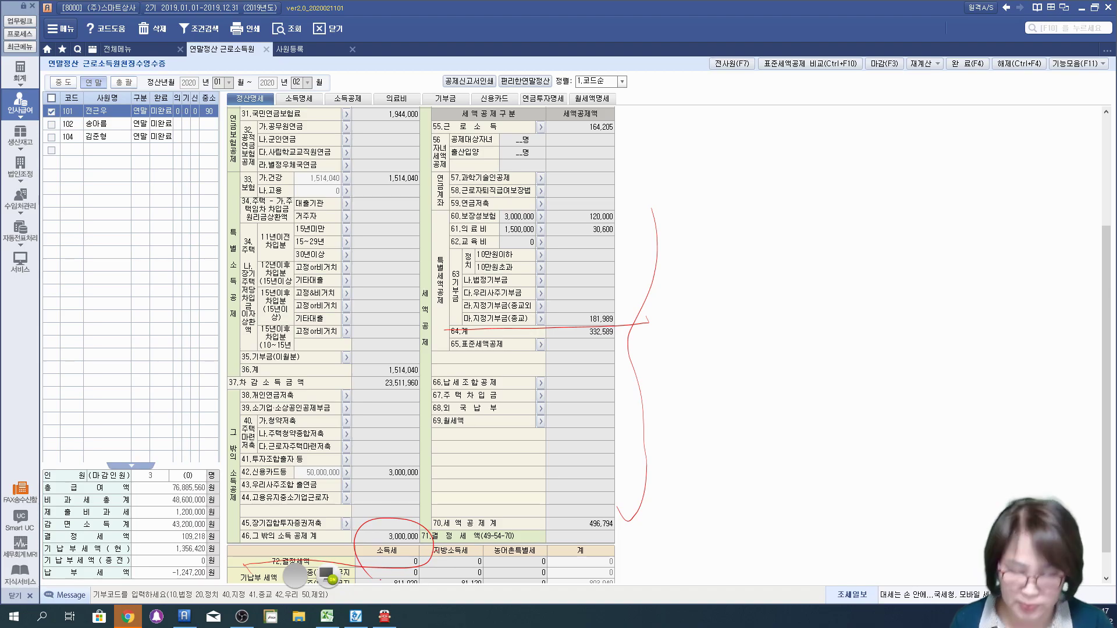
key(Escape)
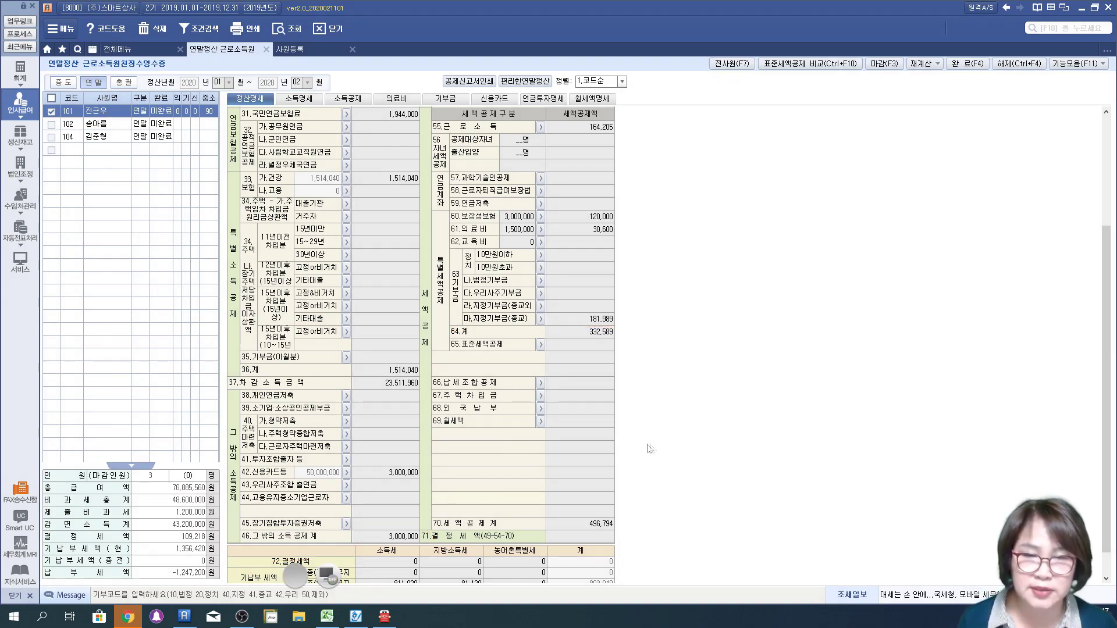
Read the guidance on how to fill in 65.표준세액공제, and close it
scroll(702, 469, down, 1)
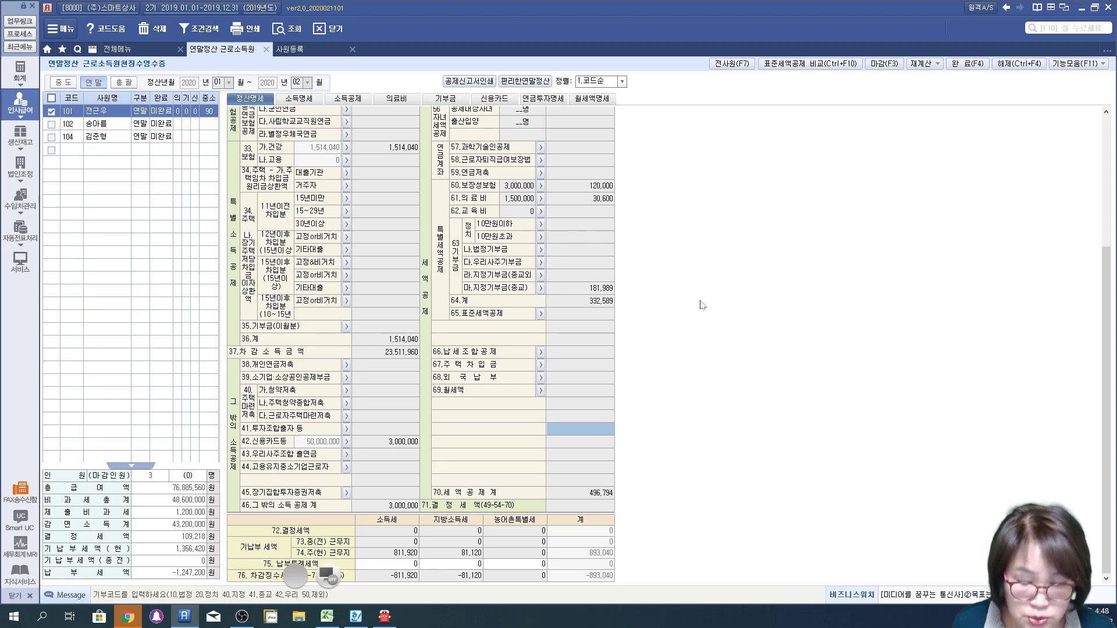
click(539, 315)
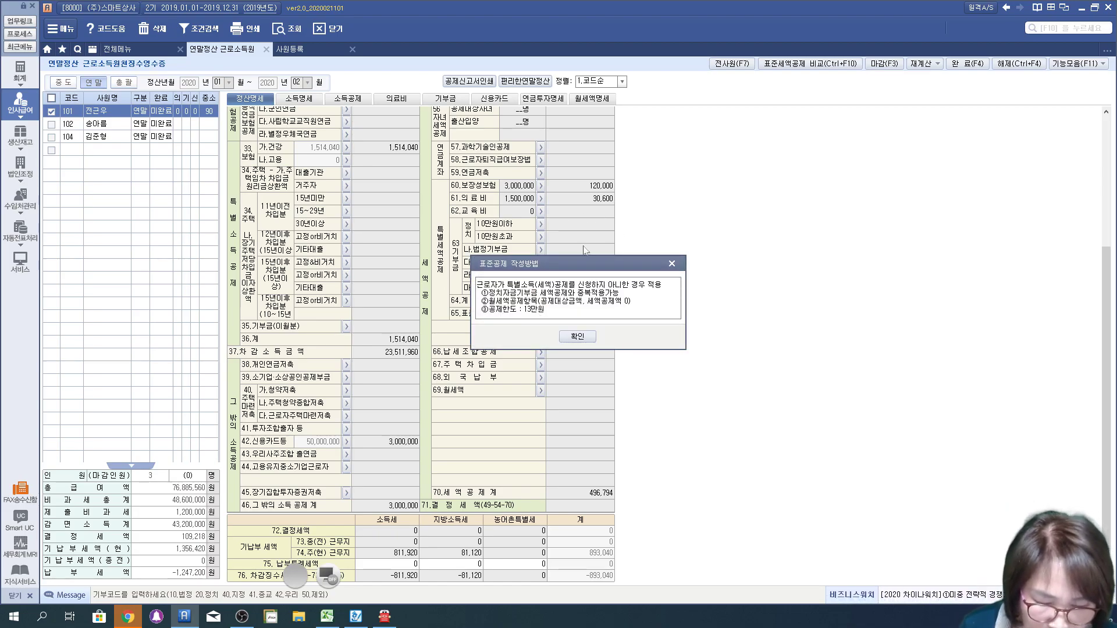
click(578, 337)
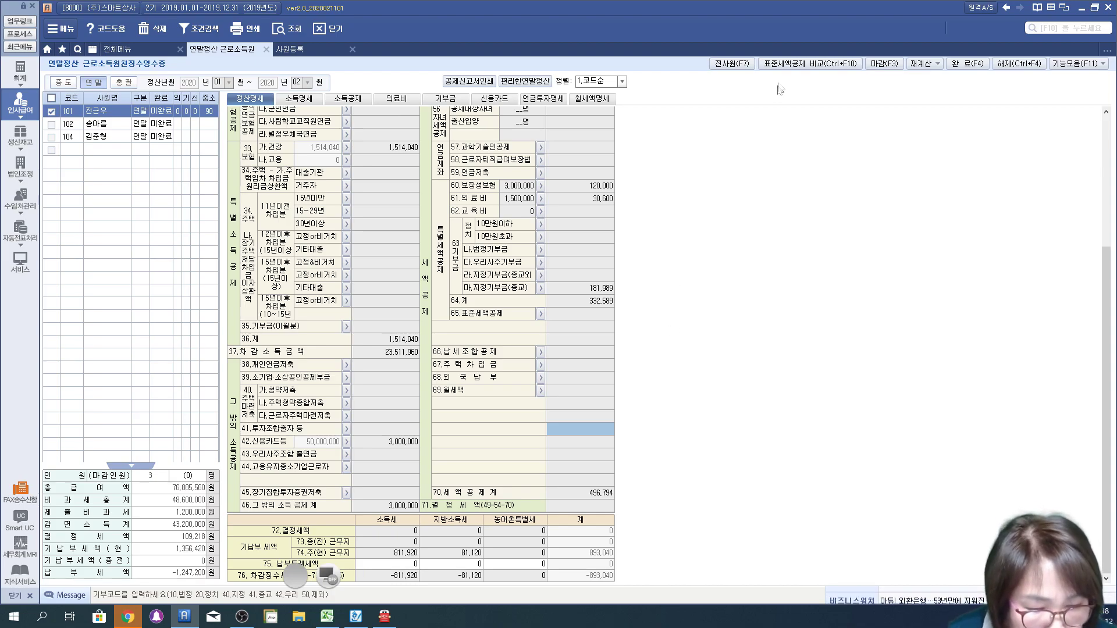
Compare 특별소득(세액)공제 with 표준세액공제 in the comparison calculation, and decline changing the 표준세액공제 selection
click(778, 64)
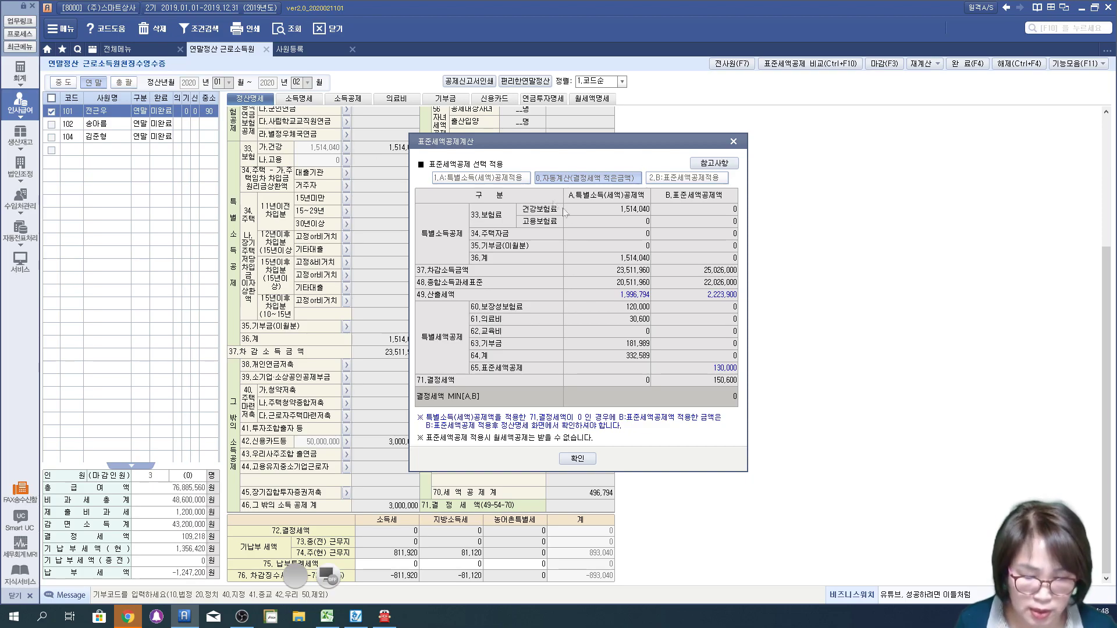
click(576, 460)
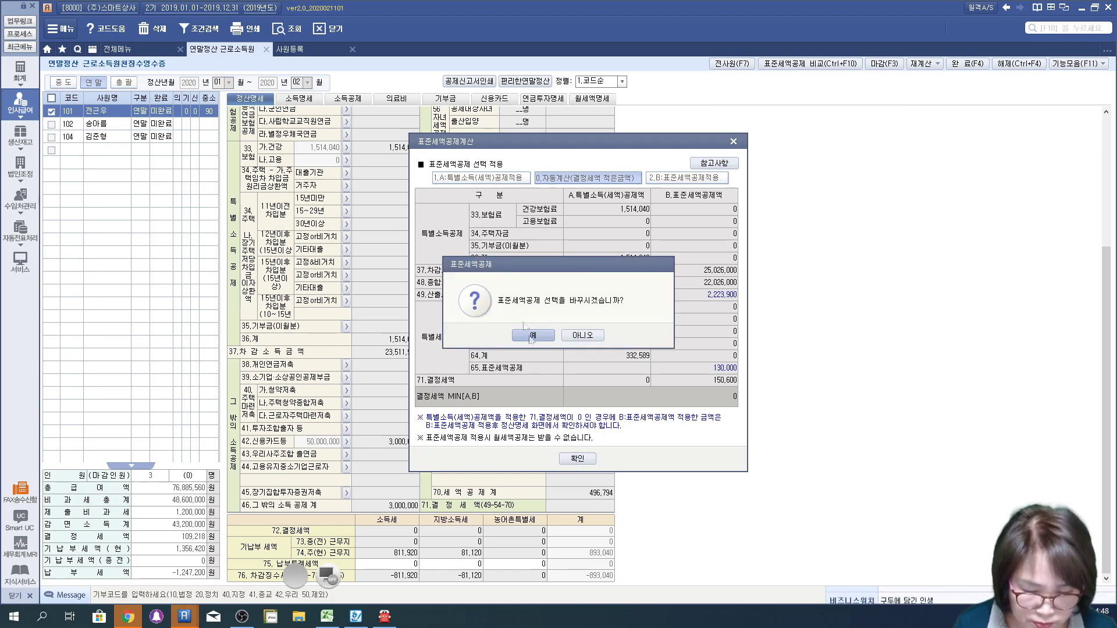
click(579, 340)
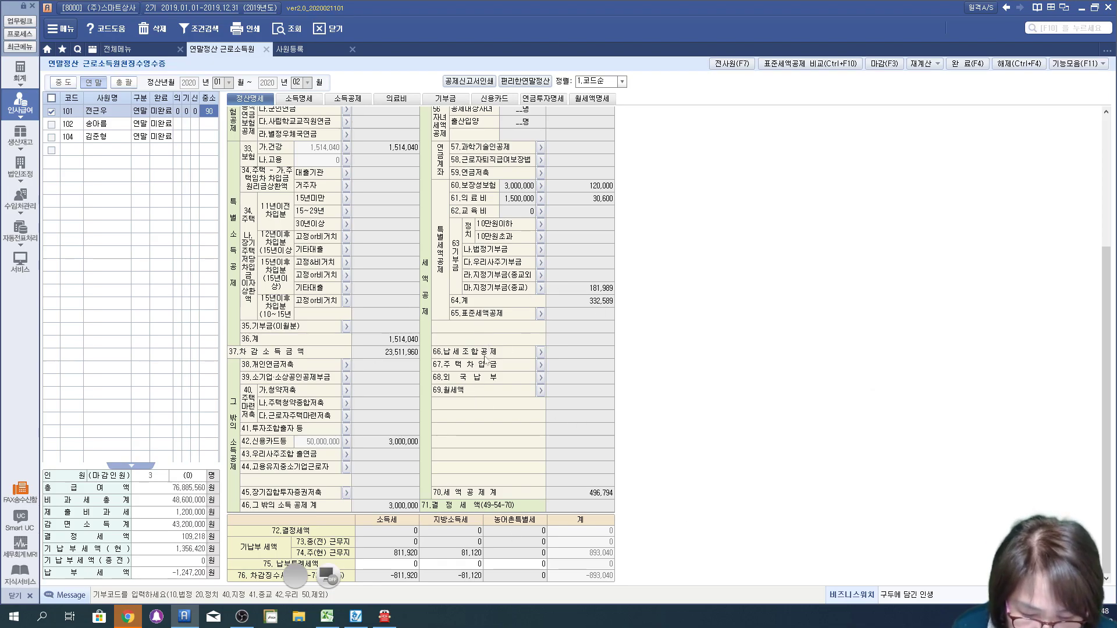
View the entry form for 66.납세조합공제 and close it without entering an amount
click(539, 353)
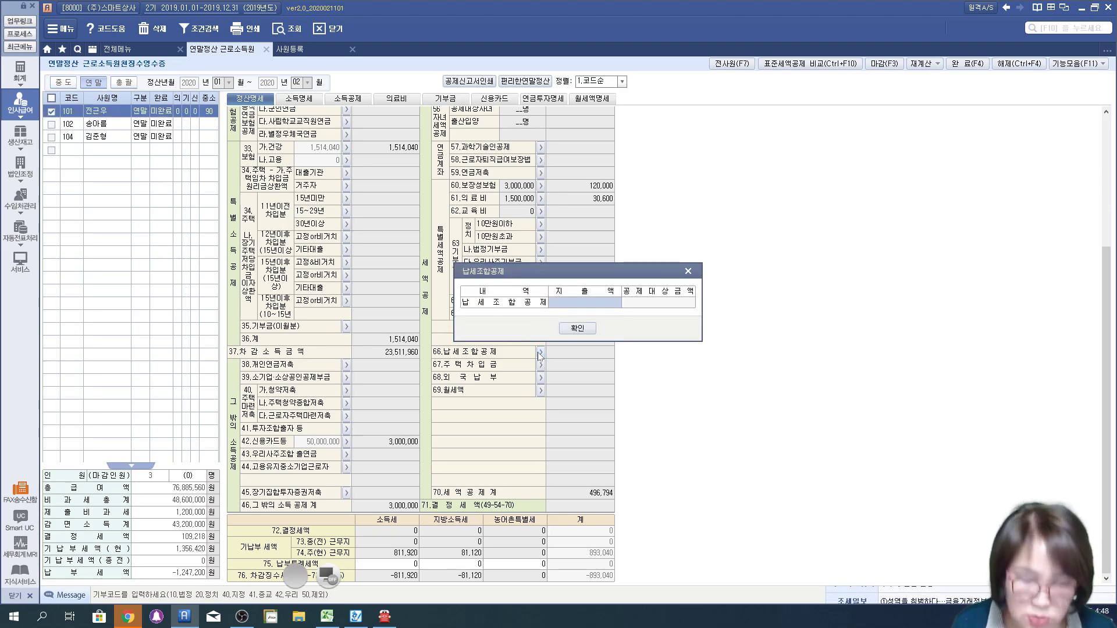
click(587, 331)
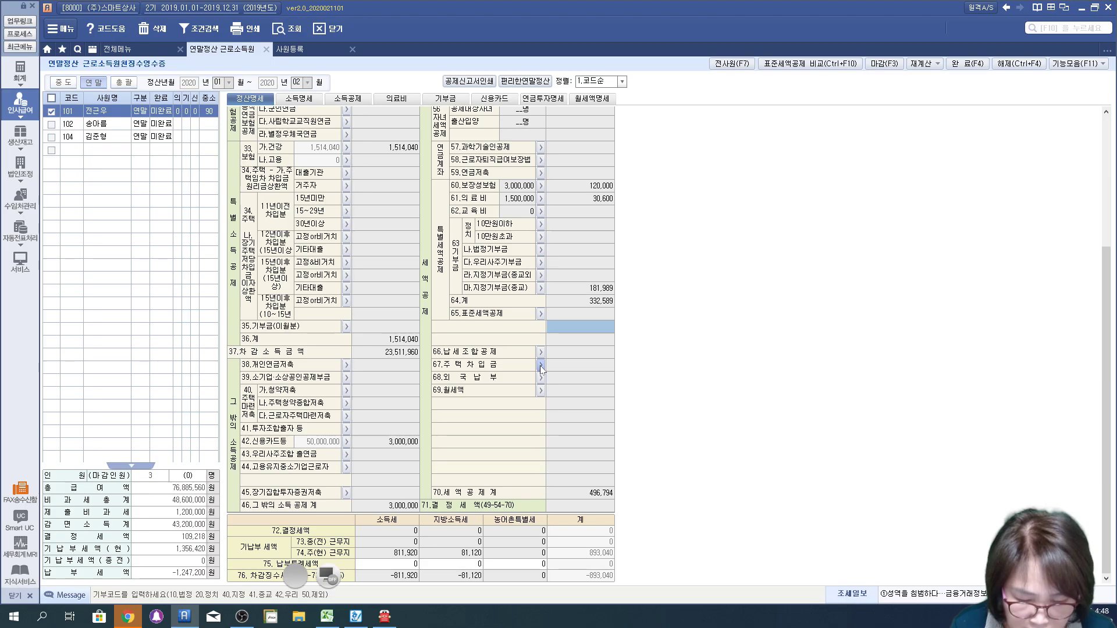
View the entry forms for 67.주택차입금 and 68.외국납부, closing each without entering an amount
click(540, 367)
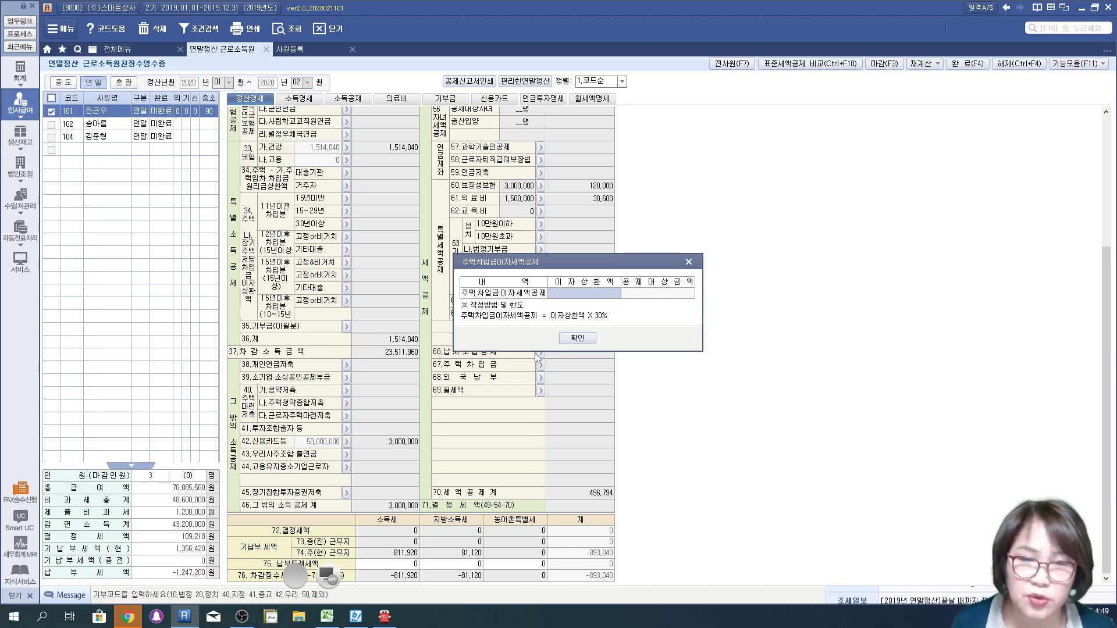
click(579, 338)
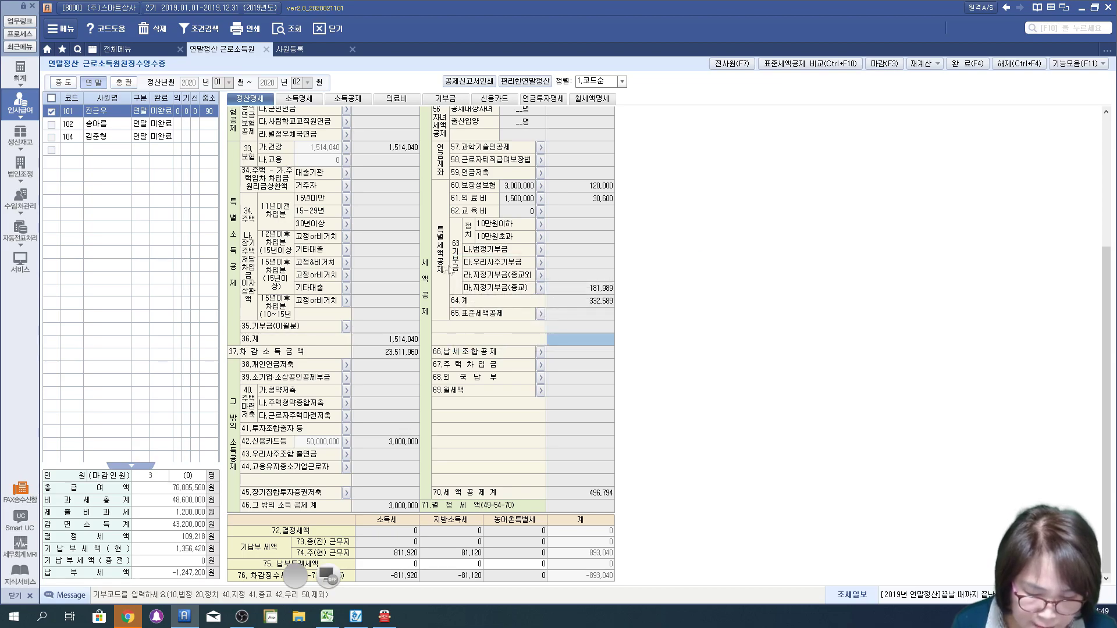
click(540, 377)
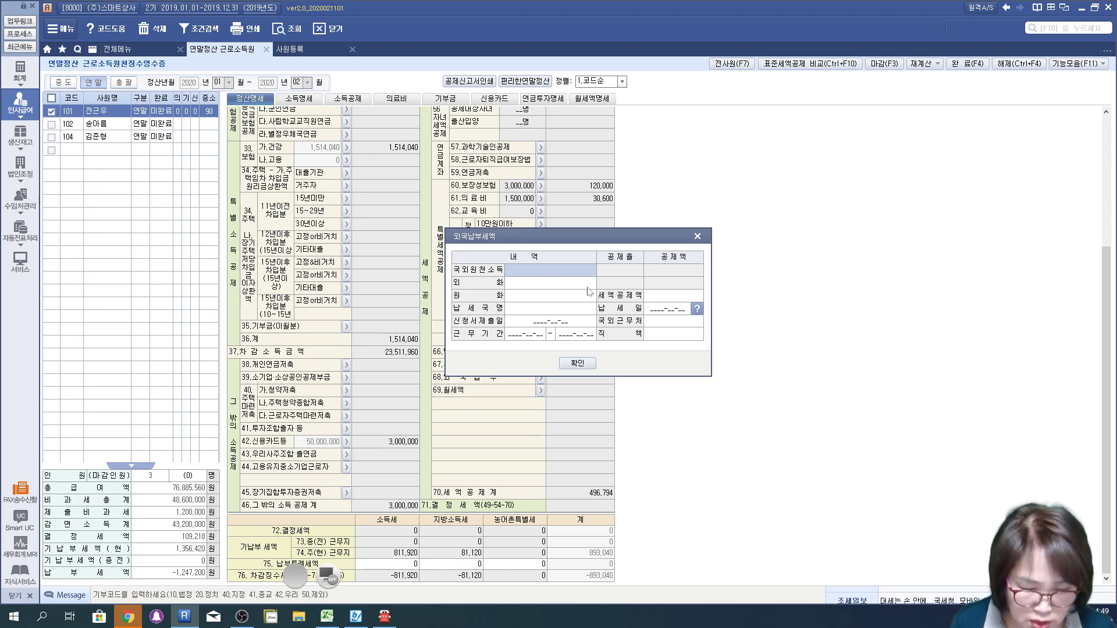
click(586, 366)
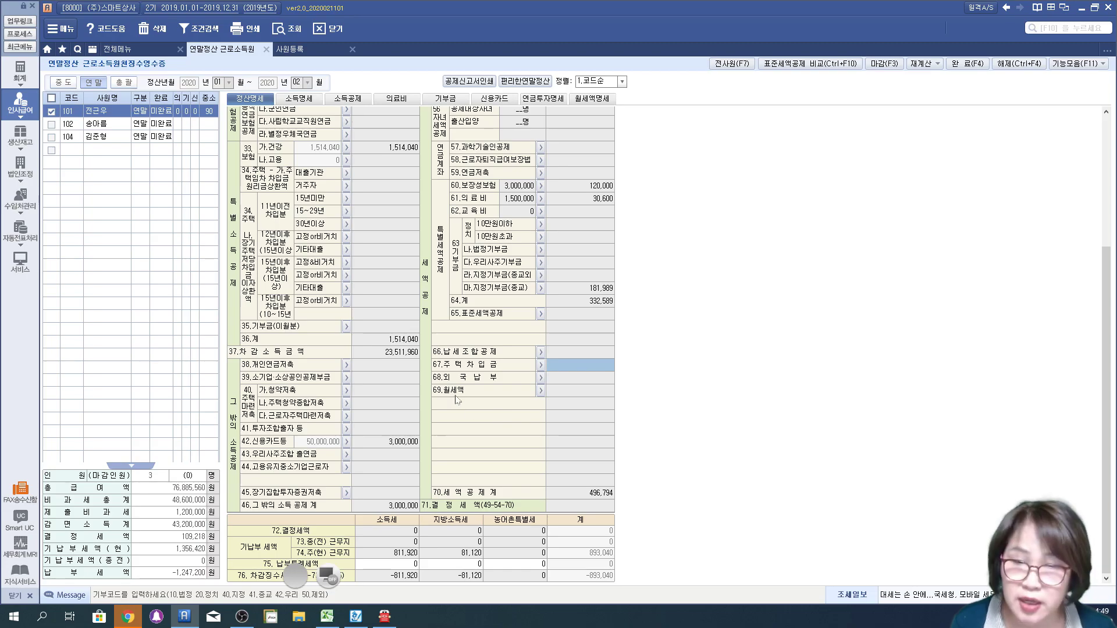
Open the 69.월세액 form, mark the 750만원 limit and the 월세액 공제율 lines with the pen, and clear the markings
click(539, 391)
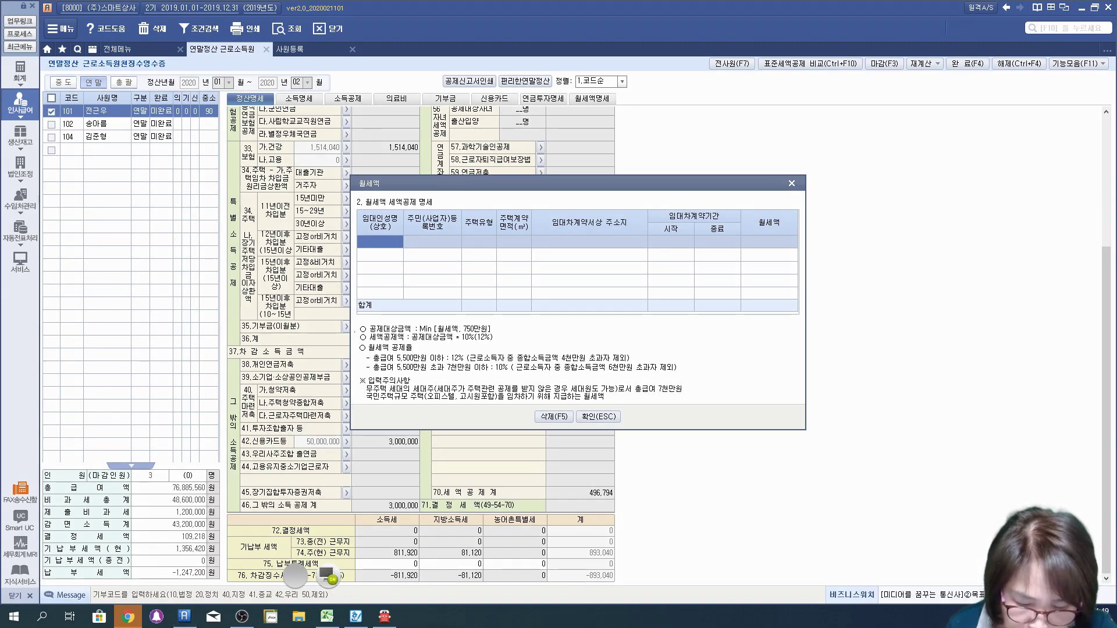
mouse_move(366, 331)
mouse_down()
mouse_move(482, 336)
mouse_move(433, 313)
mouse_up()
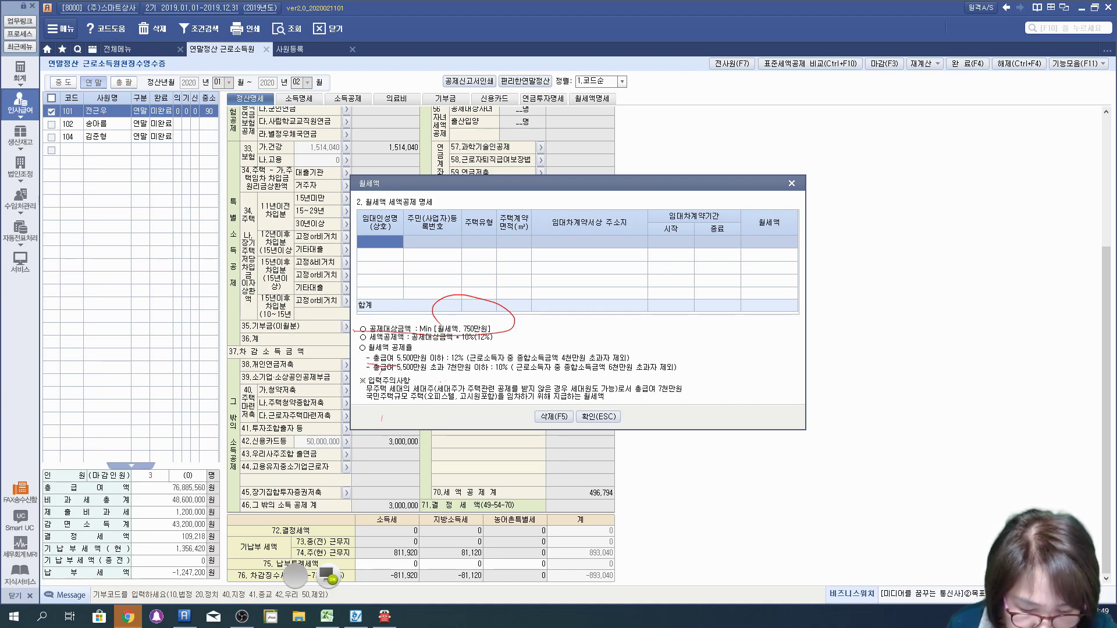
drag(519, 363, 658, 358)
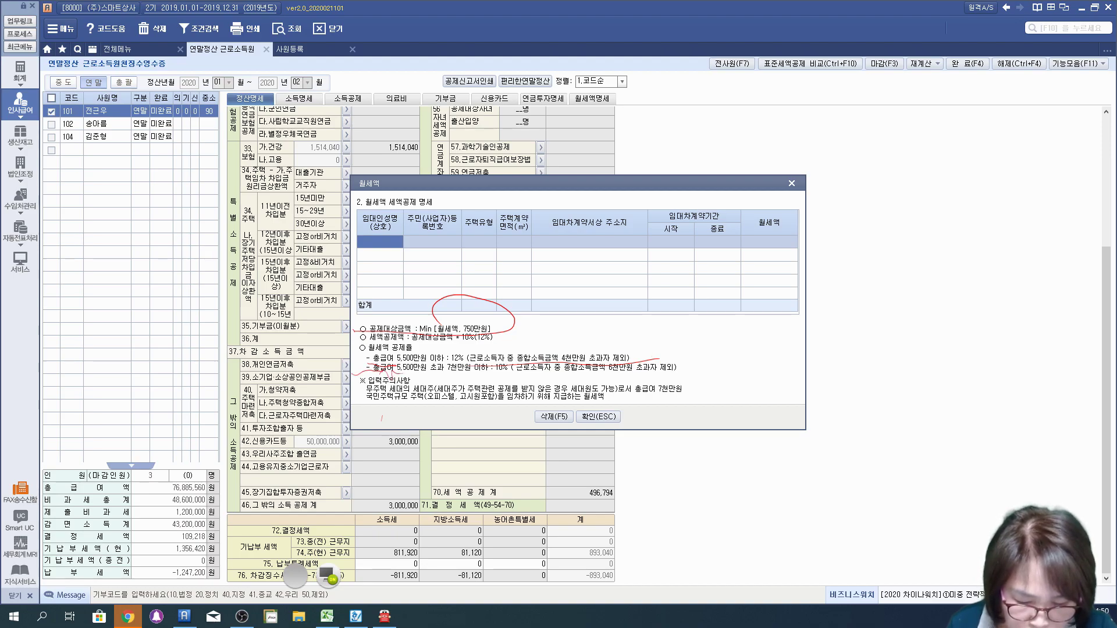
drag(493, 375, 702, 382)
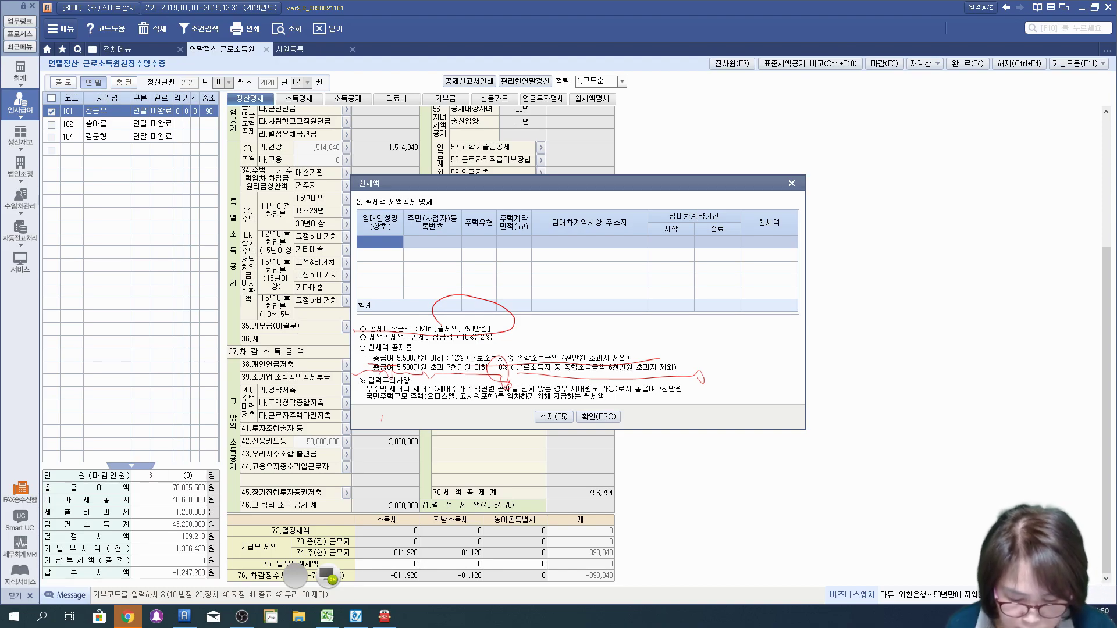
click(329, 577)
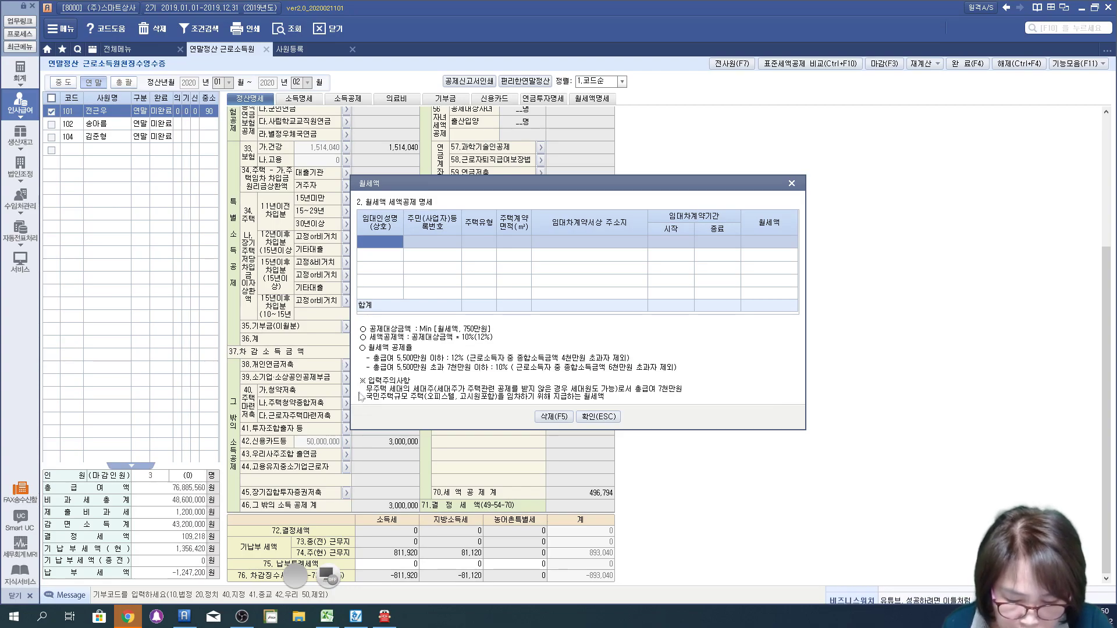
Mark the 입력주의사항, the 월세액 column and the 12% and 10% rates with the pen, clear the markings and close the form
click(330, 573)
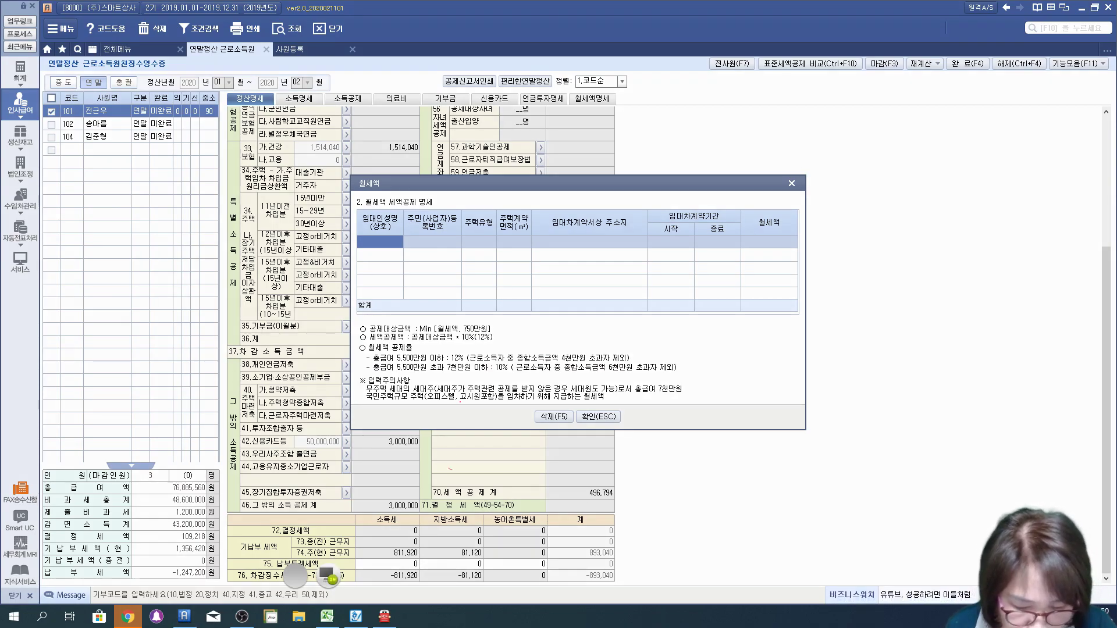
mouse_move(575, 397)
mouse_down()
mouse_move(710, 394)
mouse_move(666, 469)
mouse_up()
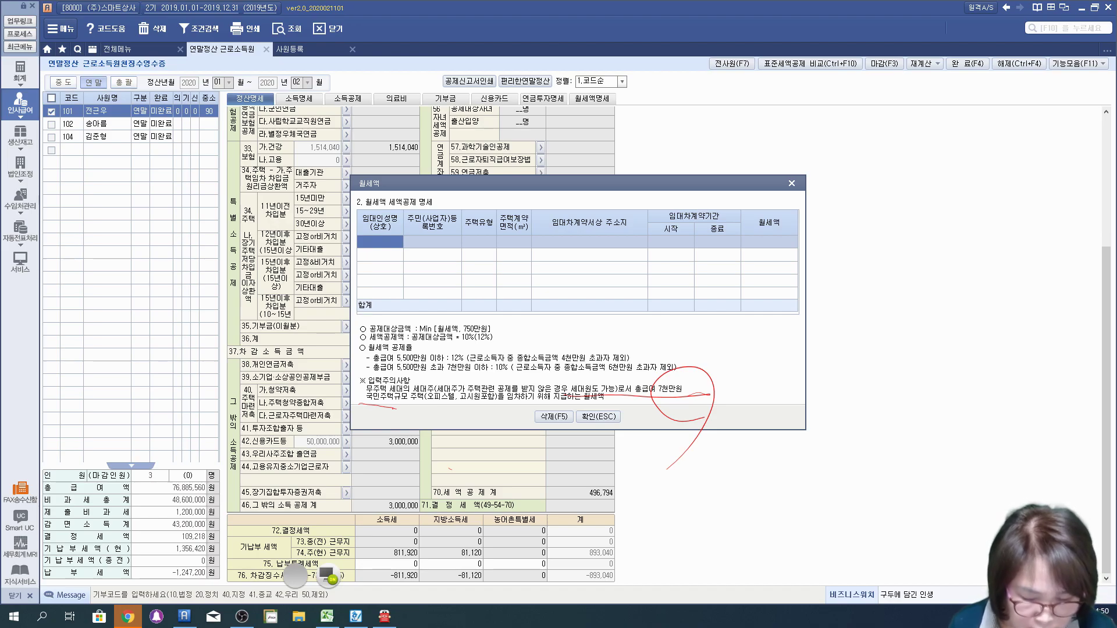
mouse_move(360, 377)
mouse_down()
mouse_move(373, 407)
mouse_move(670, 402)
mouse_up()
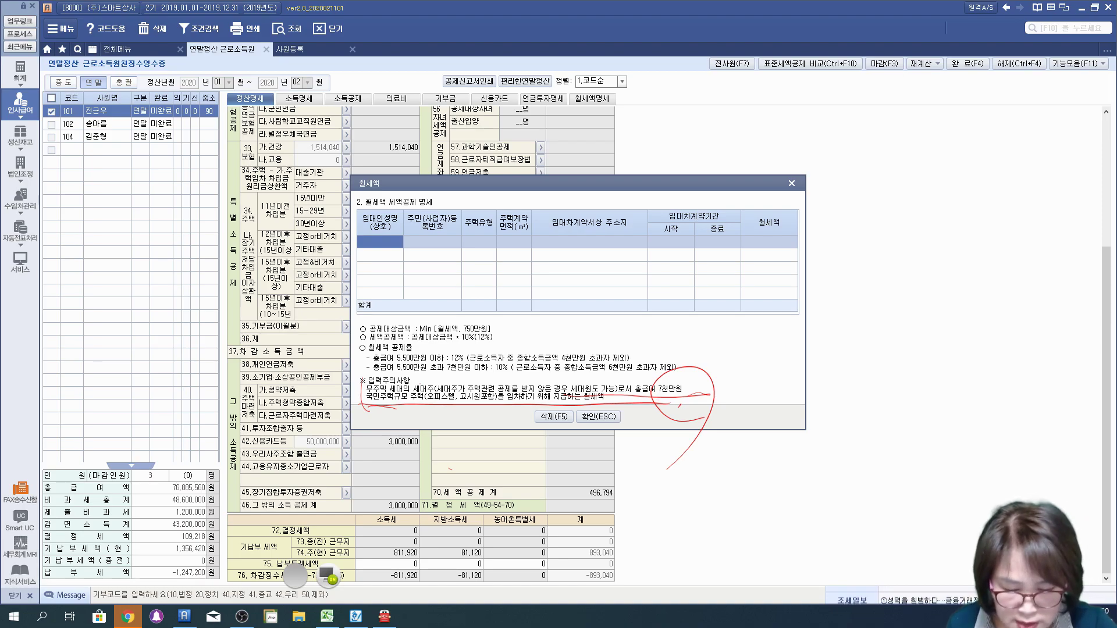
mouse_move(768, 192)
mouse_down()
mouse_move(805, 254)
mouse_move(764, 291)
mouse_up()
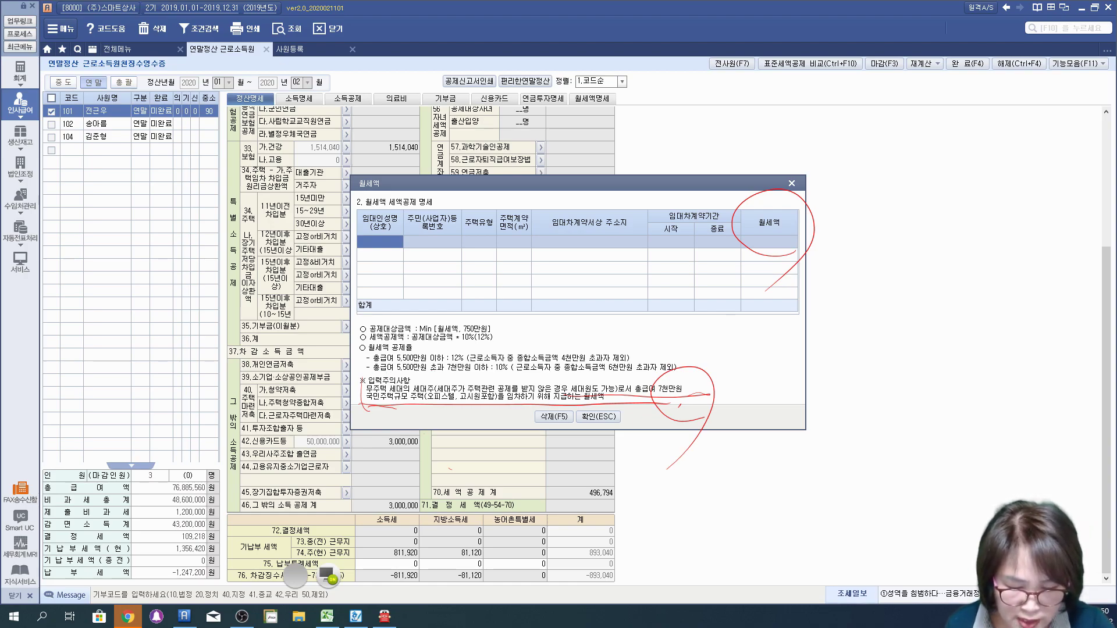
mouse_move(462, 324)
mouse_down()
mouse_move(465, 356)
mouse_move(492, 382)
mouse_up()
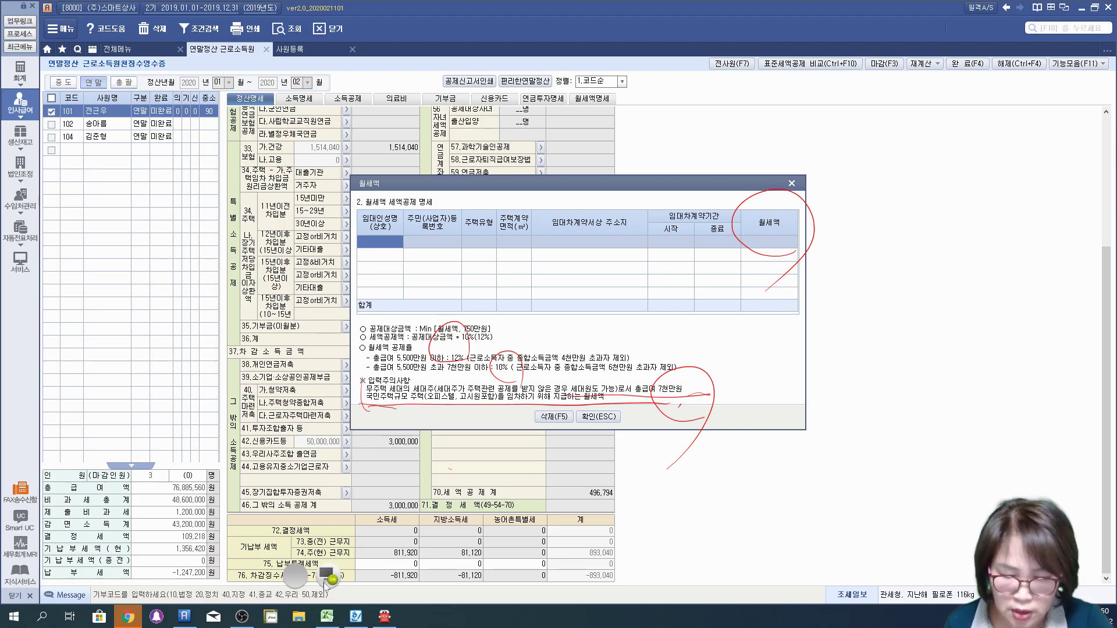
drag(396, 116, 398, 110)
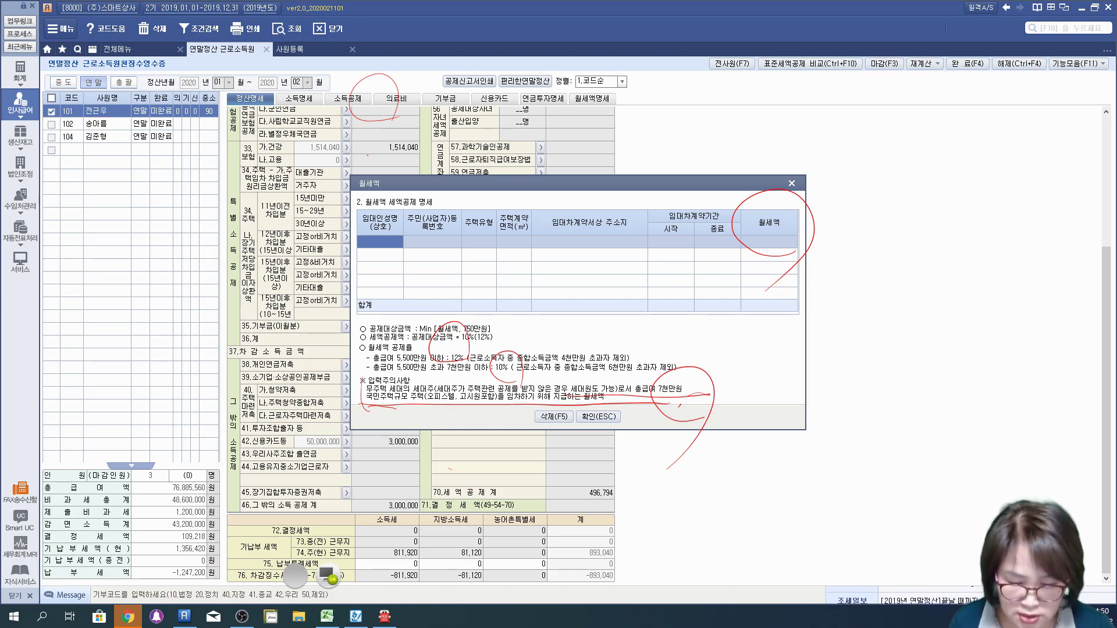
key(Escape)
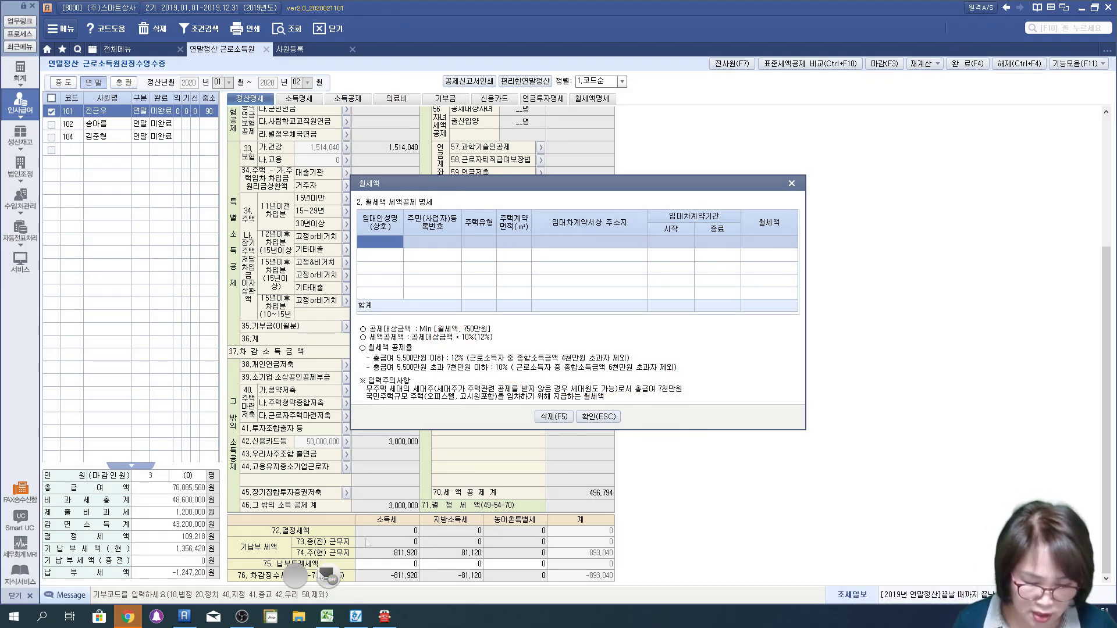
click(598, 417)
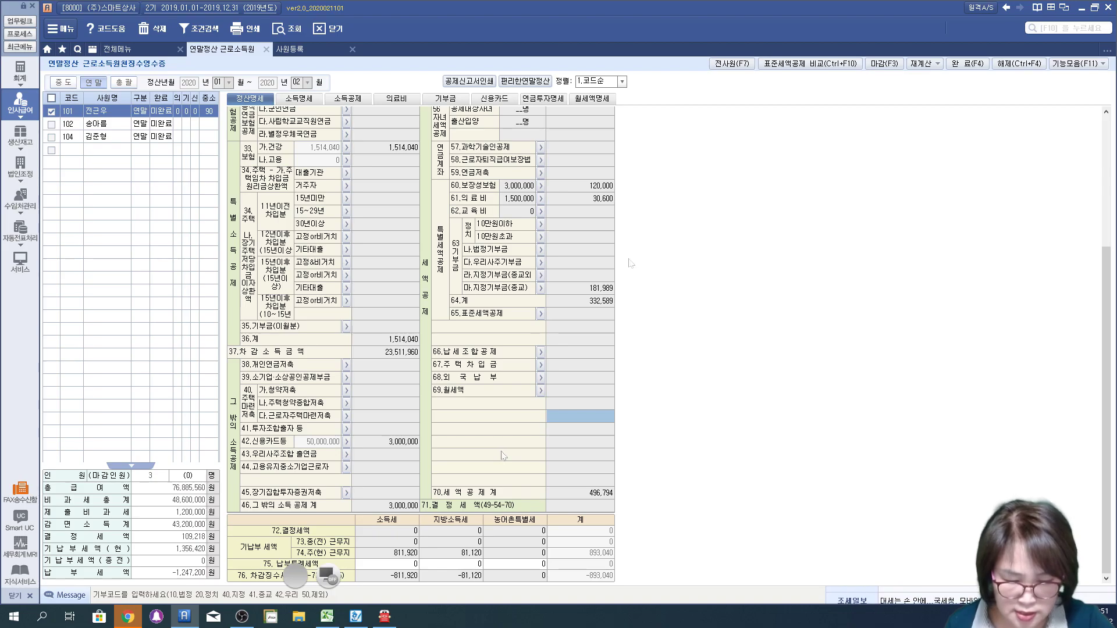
Underline 72.결정세액, the 기납부세액 rows and 76.차감징수세액 in the settlement summary with the pen
click(324, 578)
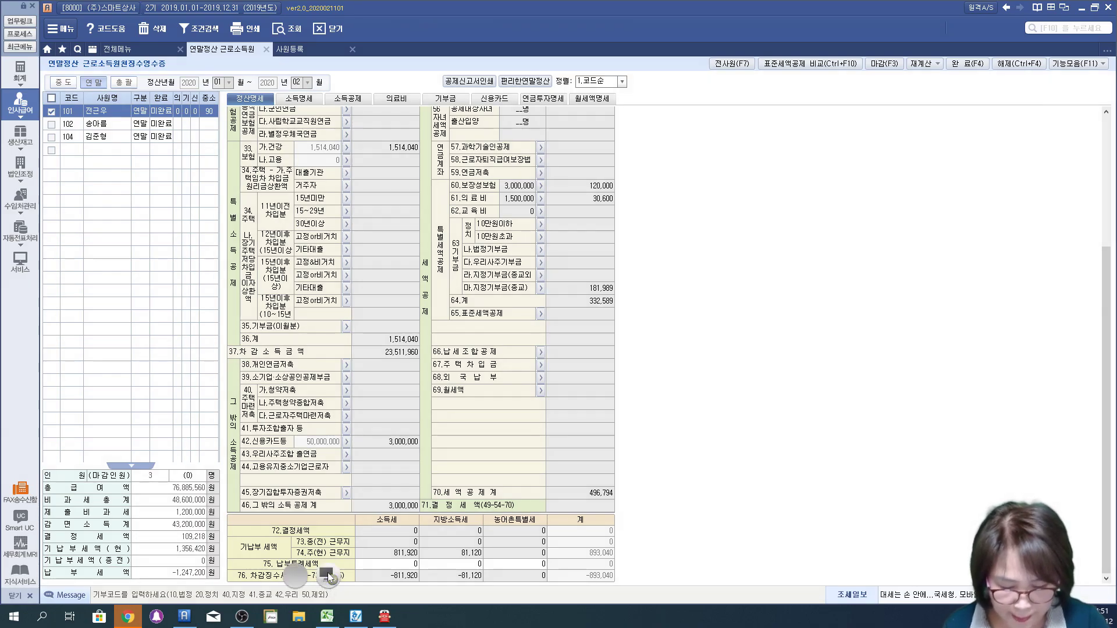
click(743, 447)
scroll(737, 456, up, 4)
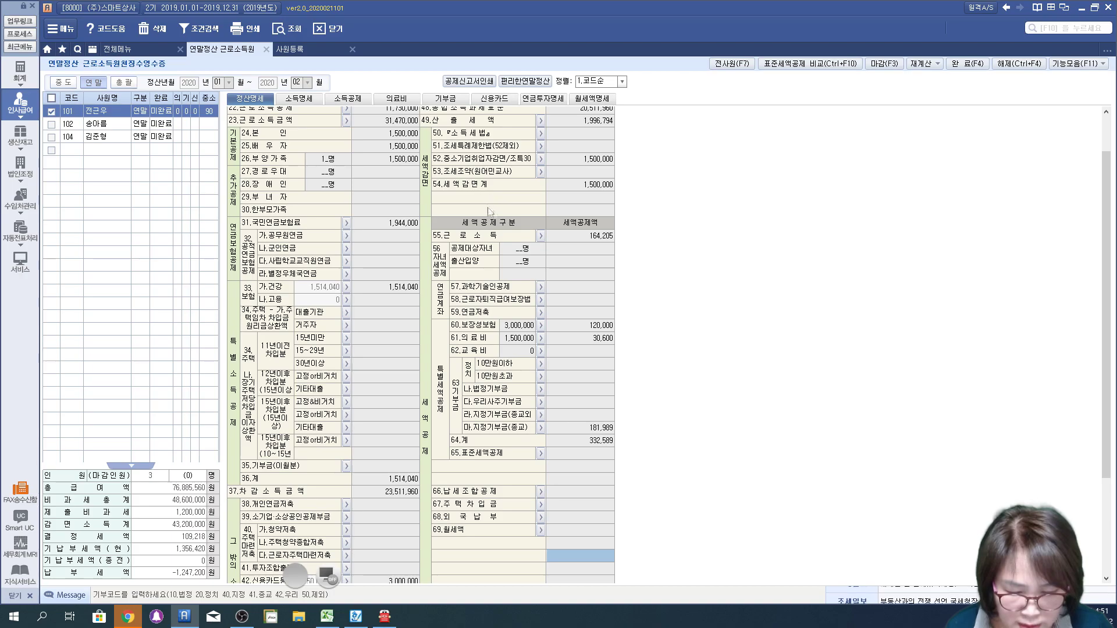
scroll(459, 349, down, 2)
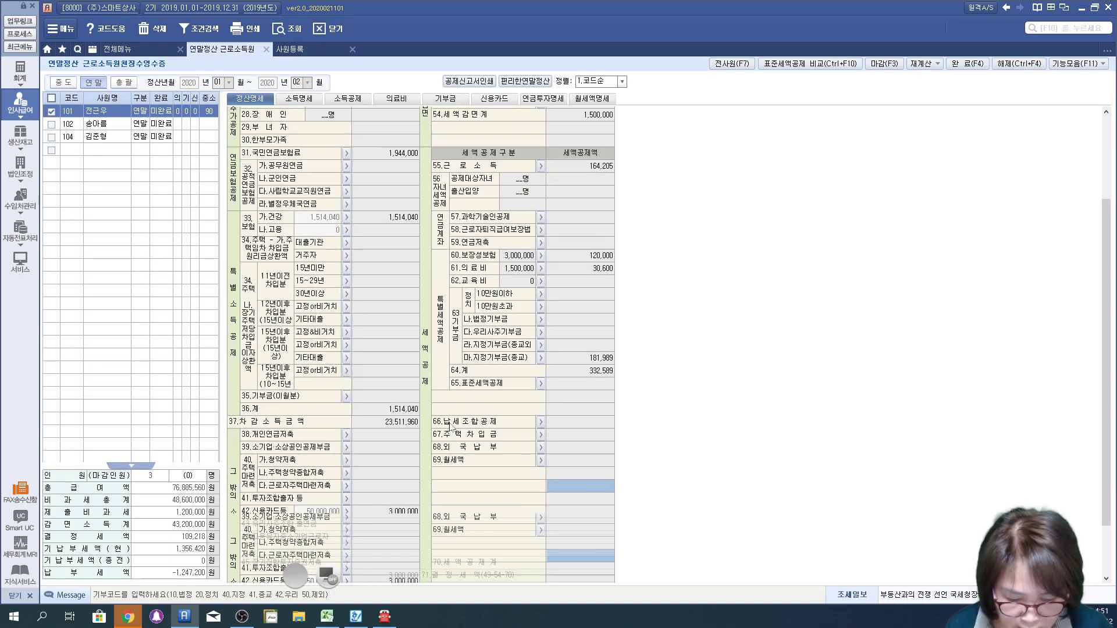
scroll(496, 479, down, 2)
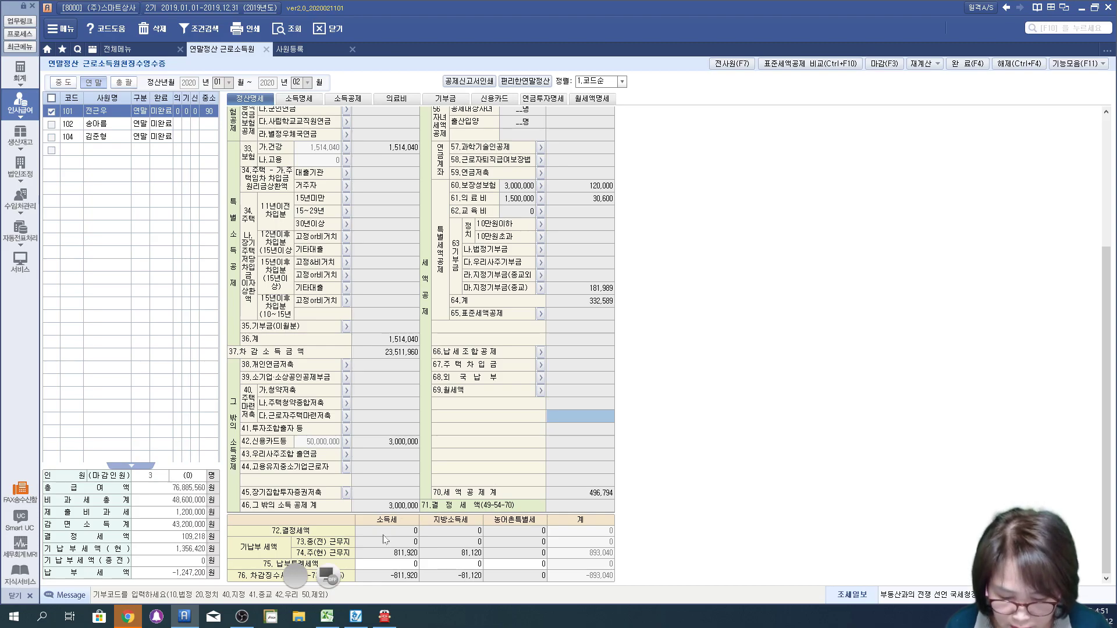
click(381, 533)
click(329, 576)
drag(256, 541, 647, 526)
drag(245, 560, 616, 552)
drag(235, 580, 643, 578)
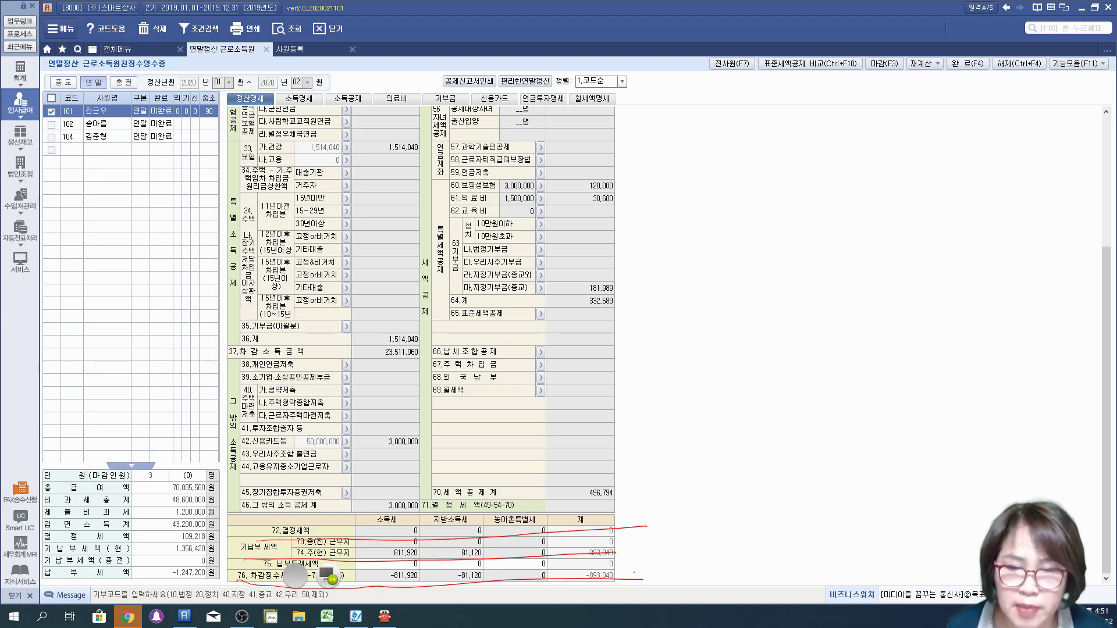